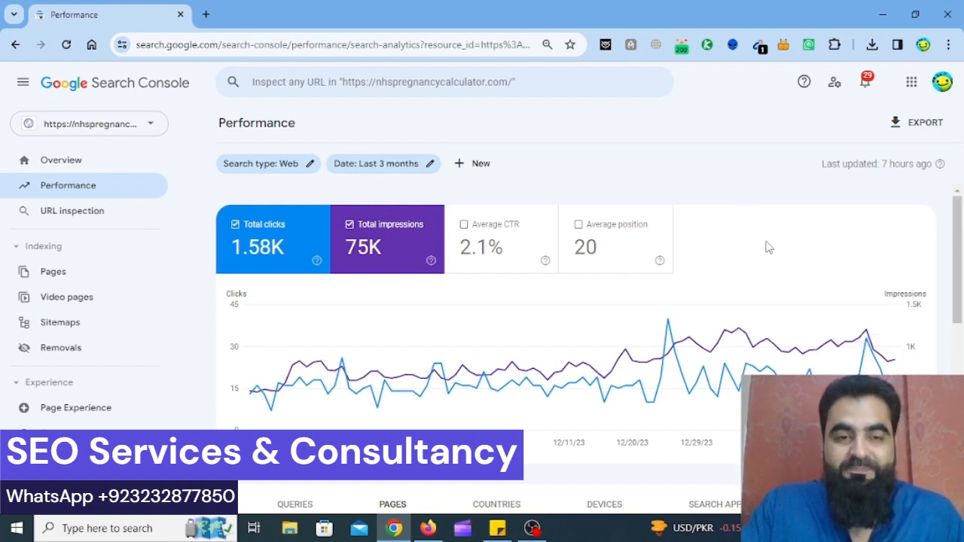
- Set the performance report's date range to the last 3 months
scroll(776, 256, down, 3)
scroll(807, 317, down, 3)
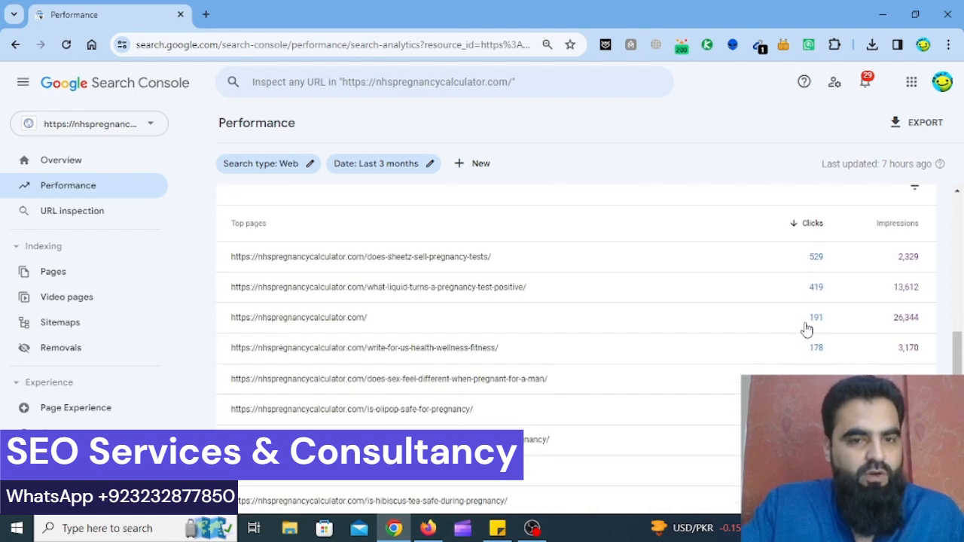
scroll(805, 341, up, 6)
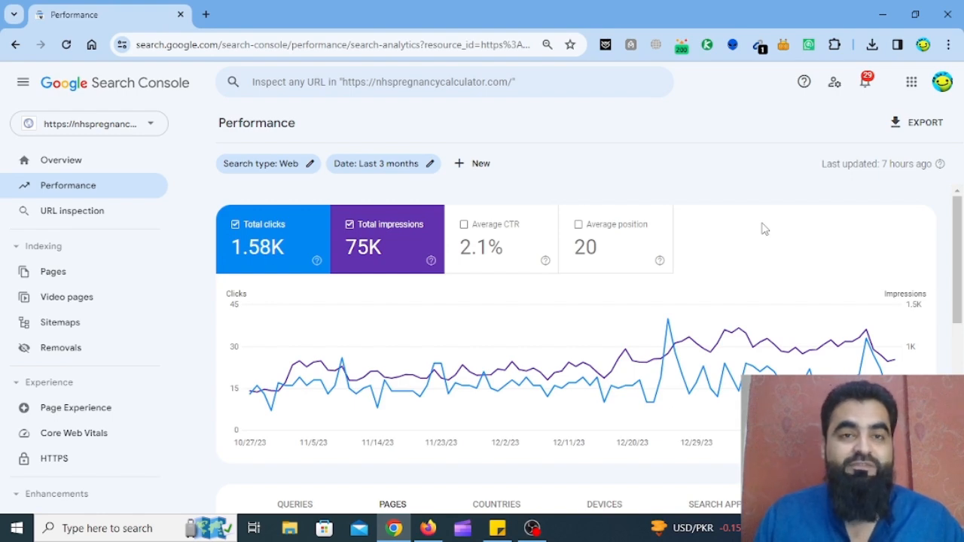
scroll(783, 218, down, 5)
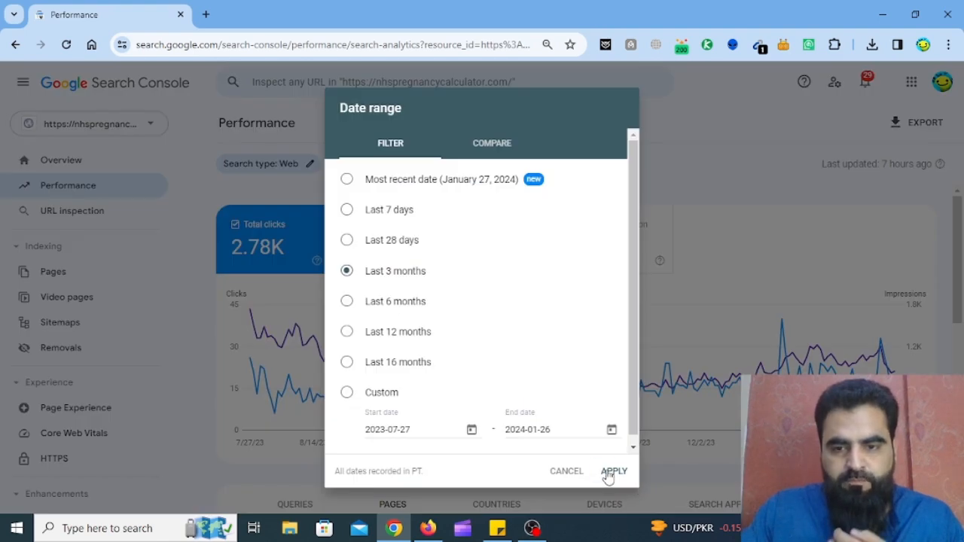
click(609, 471)
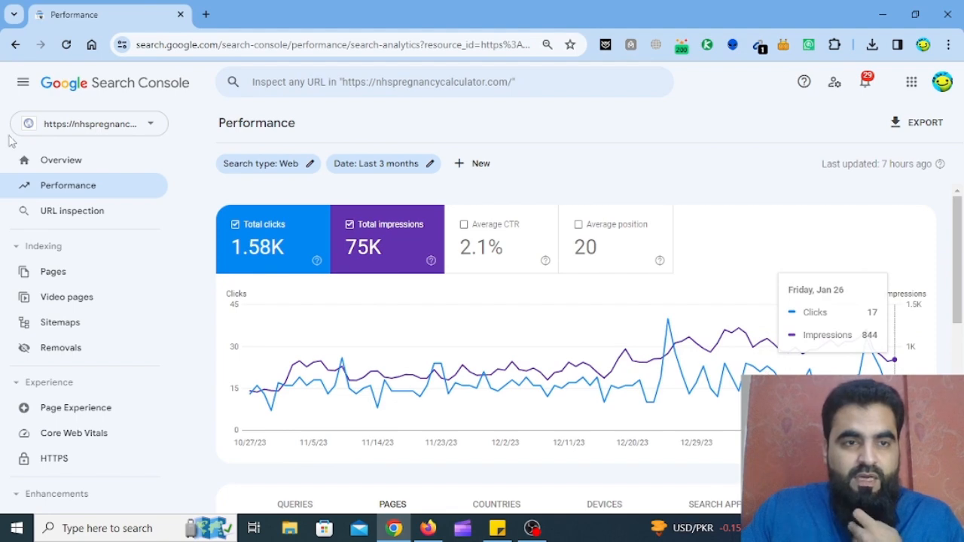
- Include average CTR in the performance report and sort the top pages by impressions, highest first
scroll(791, 226, down, 1)
scroll(783, 264, down, 3)
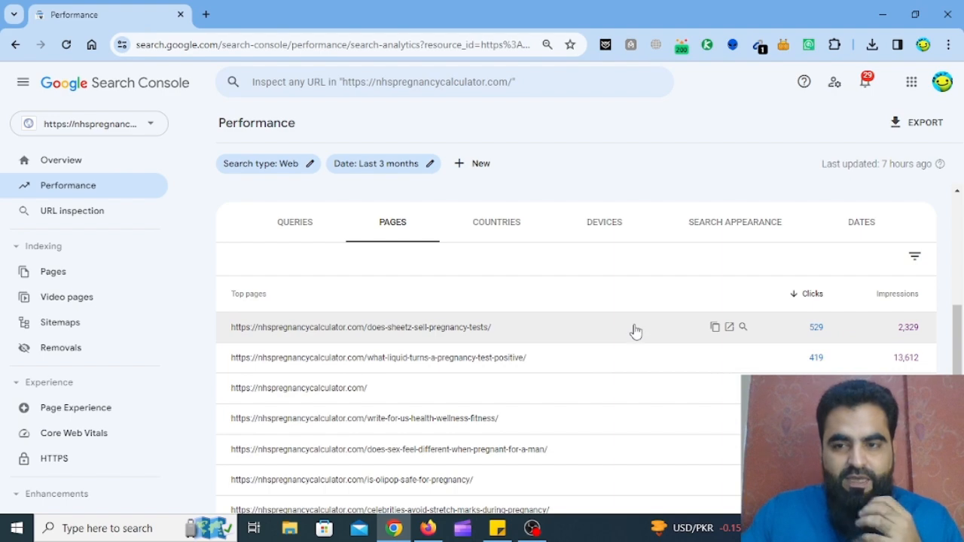
scroll(620, 341, up, 4)
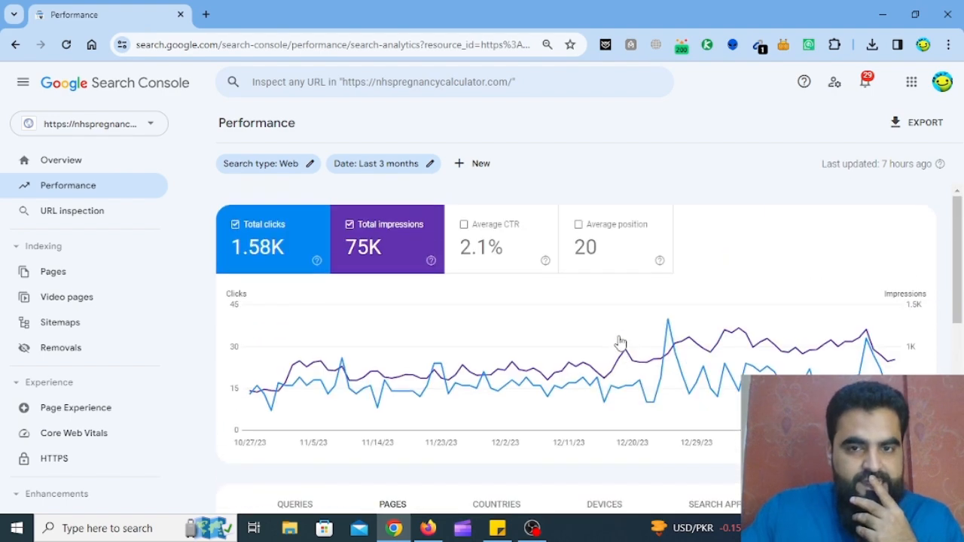
click(517, 249)
scroll(764, 290, down, 4)
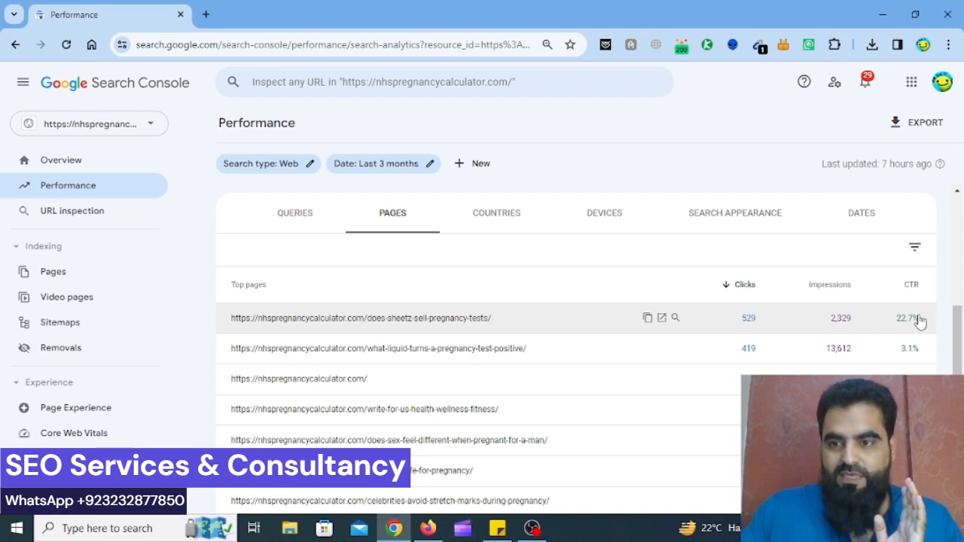
click(837, 286)
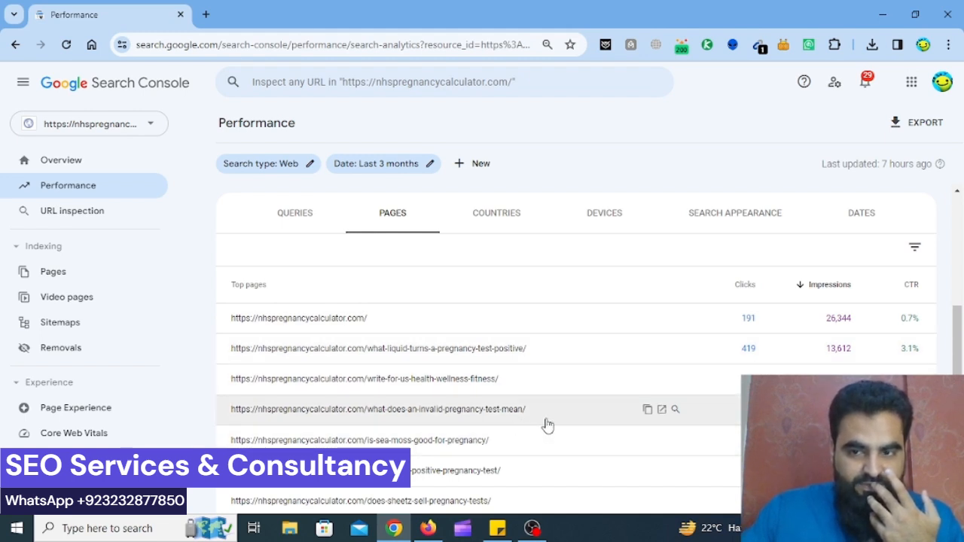
- Review the top pages' clicks, impressions and CTR, and filter the report to the what-does-an-invalid-pregnancy-test-mean page
scroll(546, 425, down, 1)
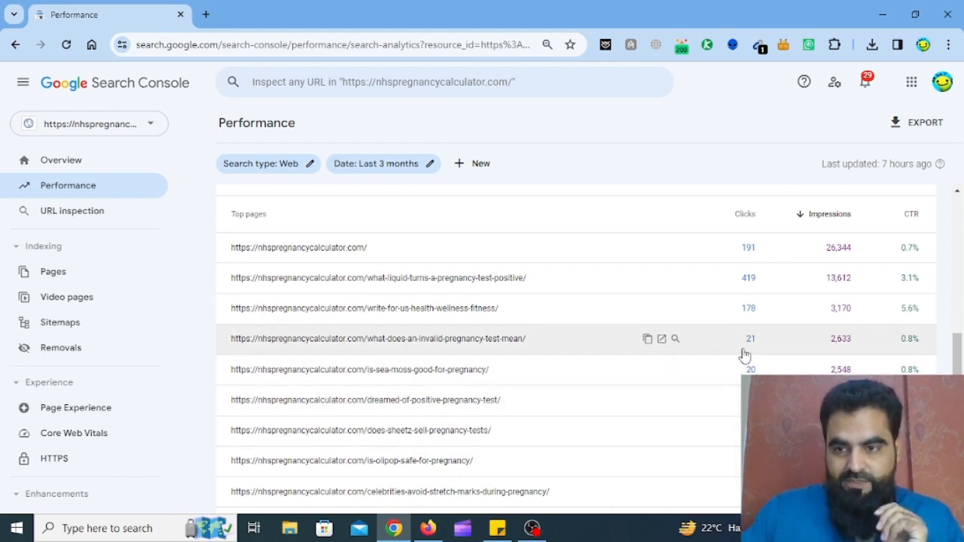
scroll(815, 367, down, 1)
scroll(754, 360, up, 1)
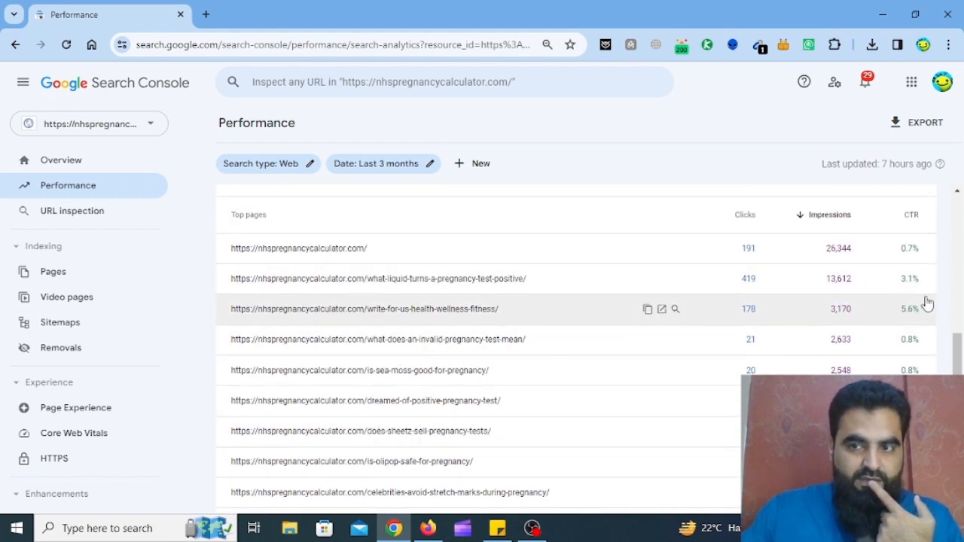
scroll(927, 302, up, 2)
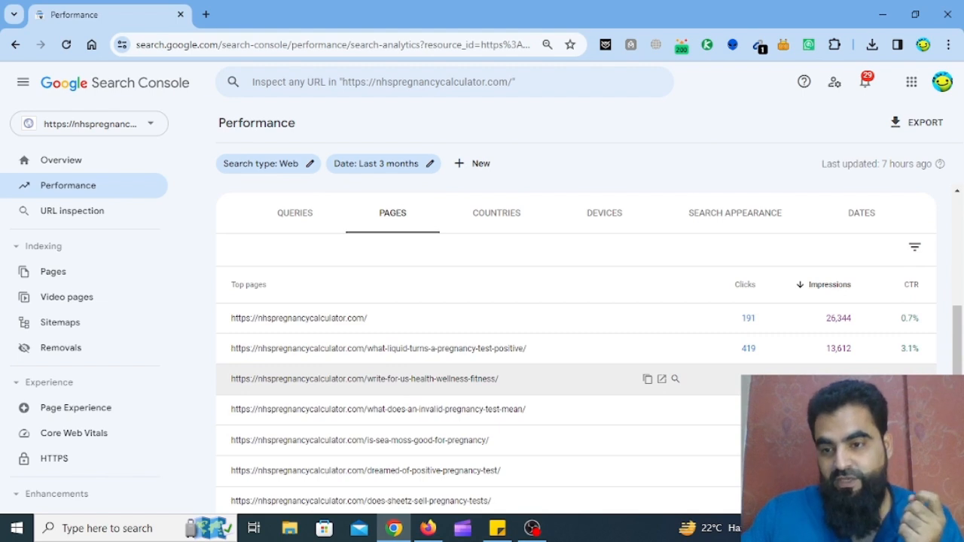
click(563, 415)
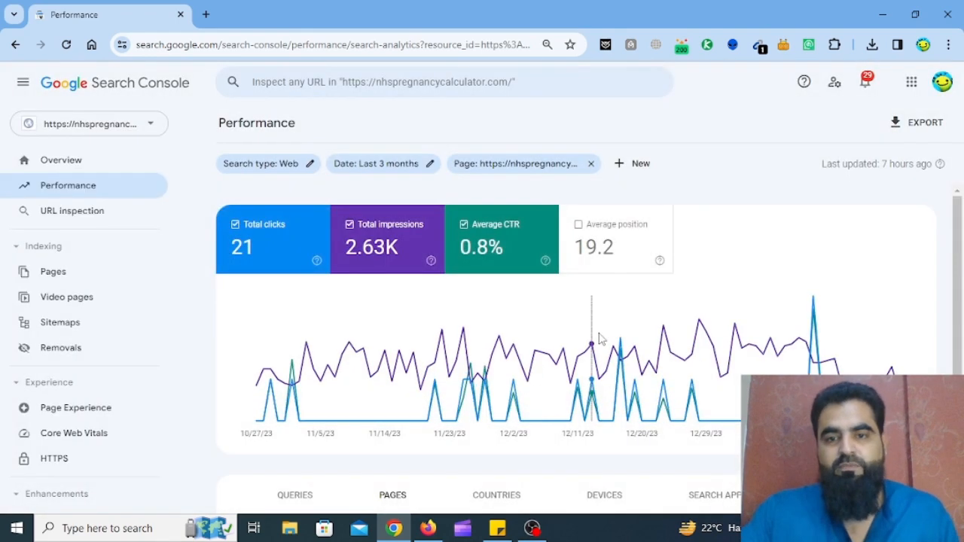
- List the search queries for the filtered page and sort them by impressions, highest first
scroll(832, 356, down, 2)
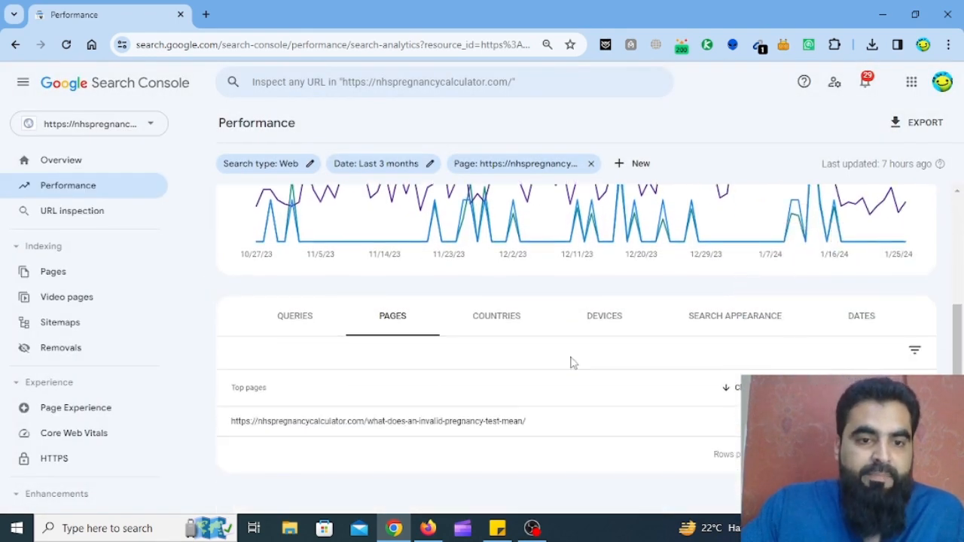
click(308, 321)
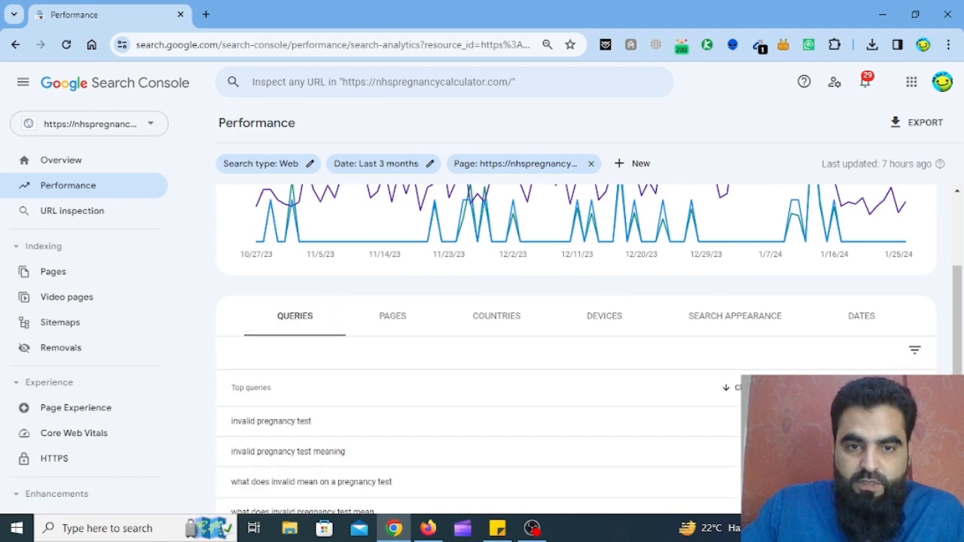
scroll(770, 351, down, 3)
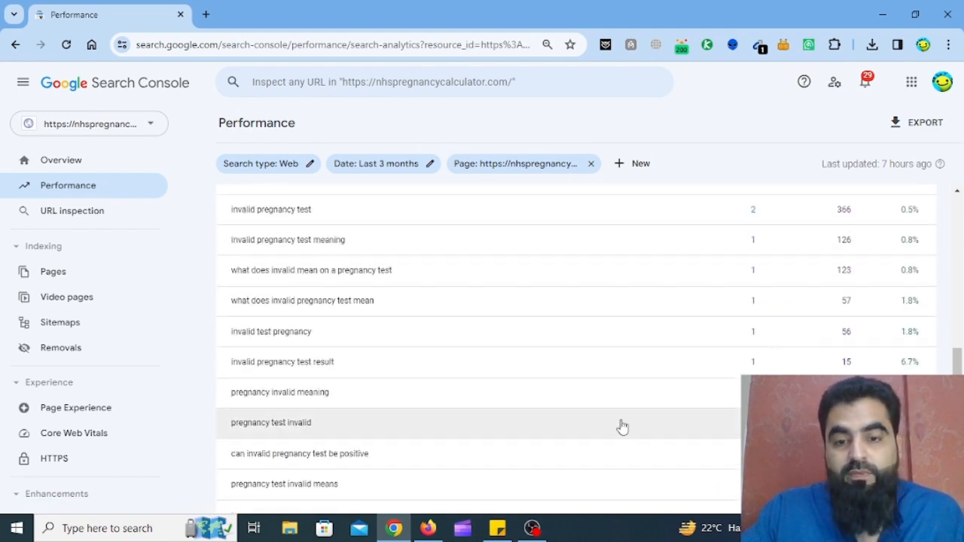
scroll(622, 427, up, 2)
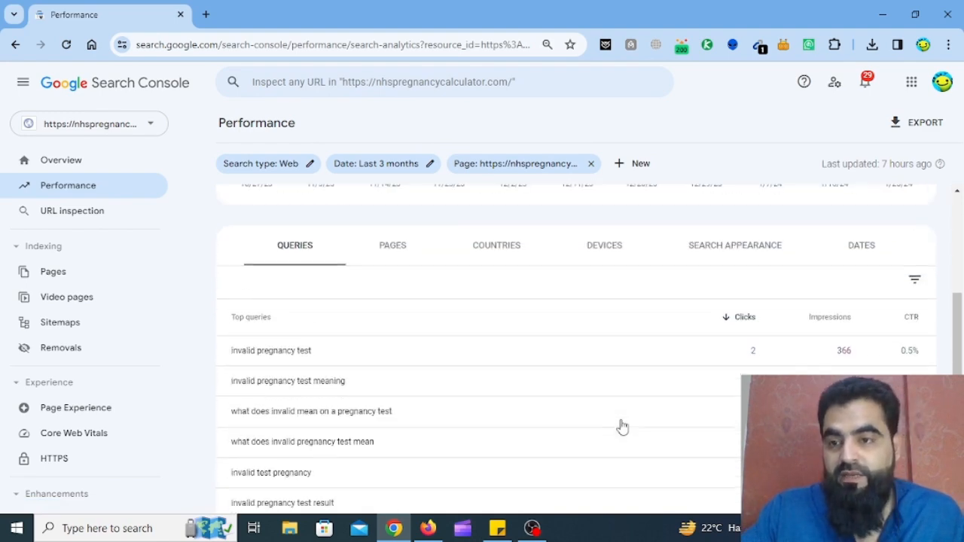
click(835, 327)
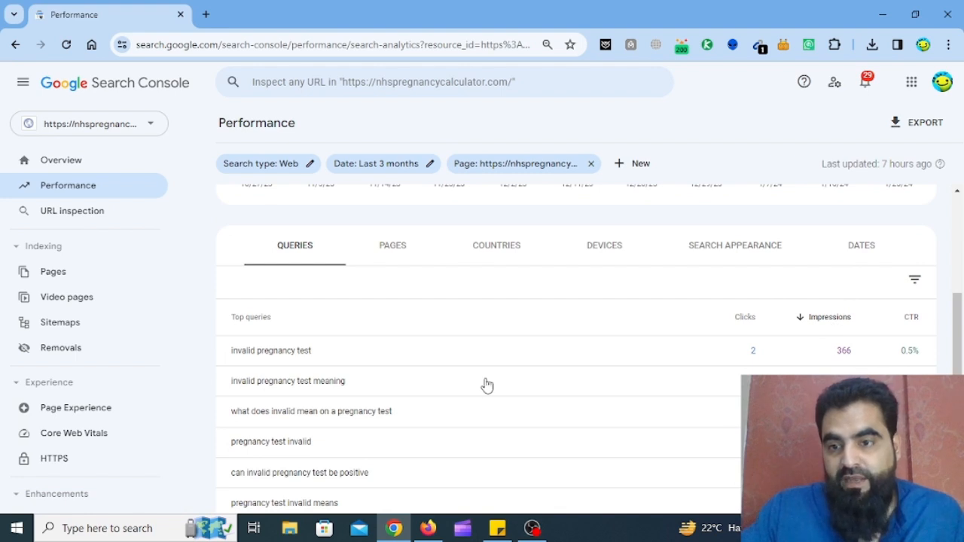
- Include average position in the report and check the position of each query
scroll(472, 388, up, 3)
click(624, 241)
scroll(938, 298, down, 4)
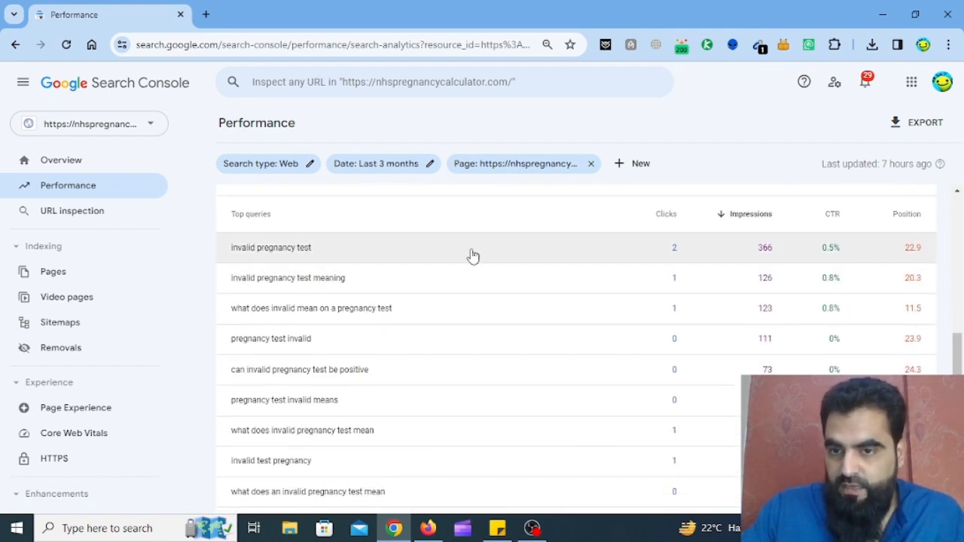
- Return to the page listing and open the what-does-an-invalid-pregnancy-test-mean article in a new browser tab
scroll(391, 286, up, 3)
click(404, 286)
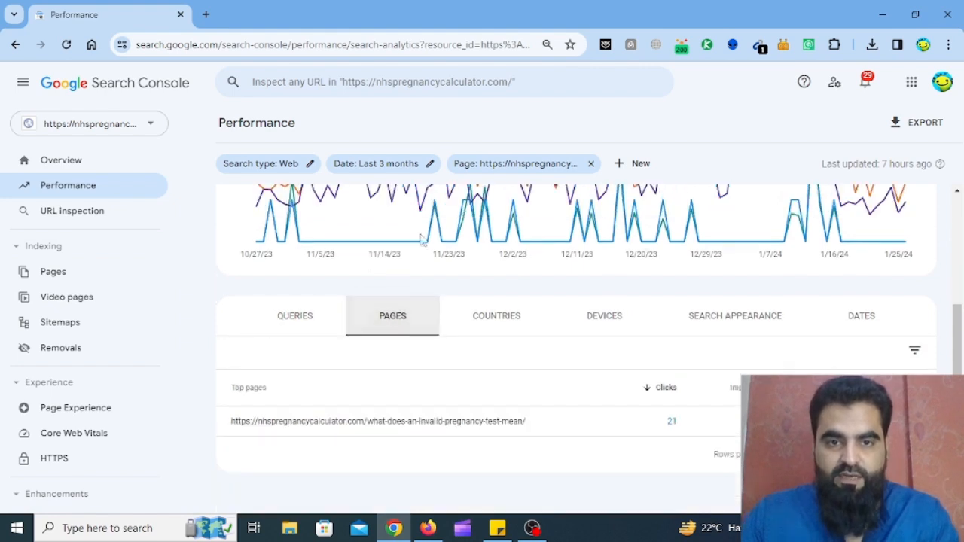
mouse_move(622, 441)
click(583, 422)
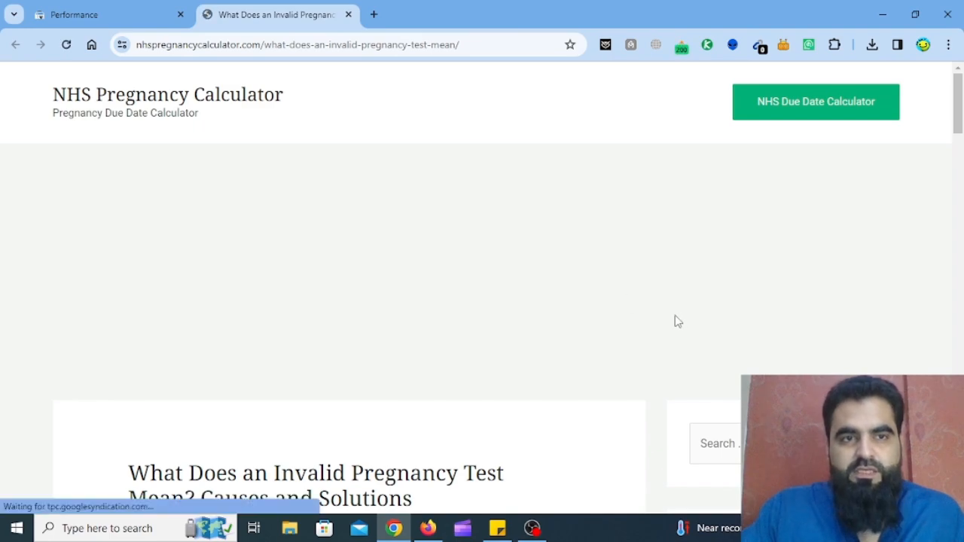
- Examine the article's headings and content from the title down to the comment section
scroll(676, 318, down, 5)
scroll(678, 316, down, 10)
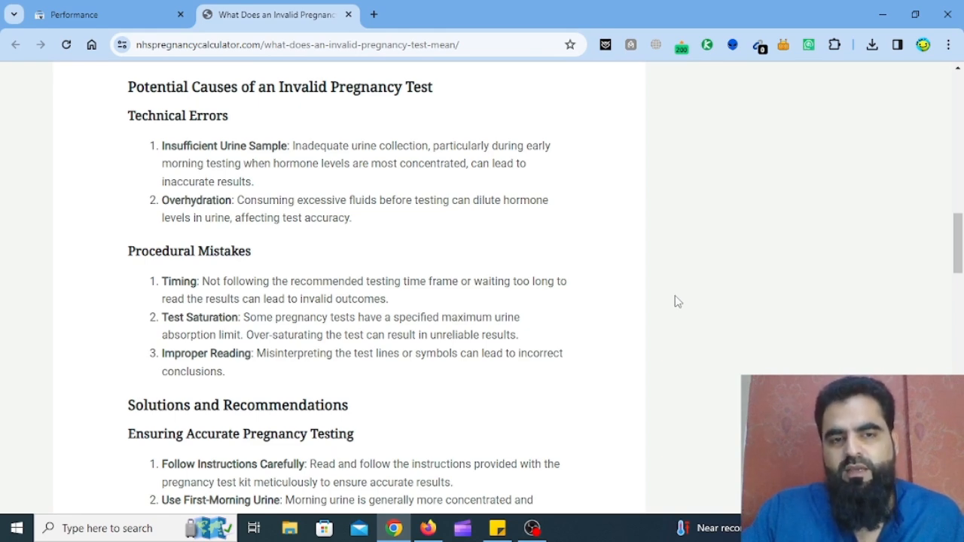
scroll(675, 301, down, 5)
scroll(676, 301, down, 3)
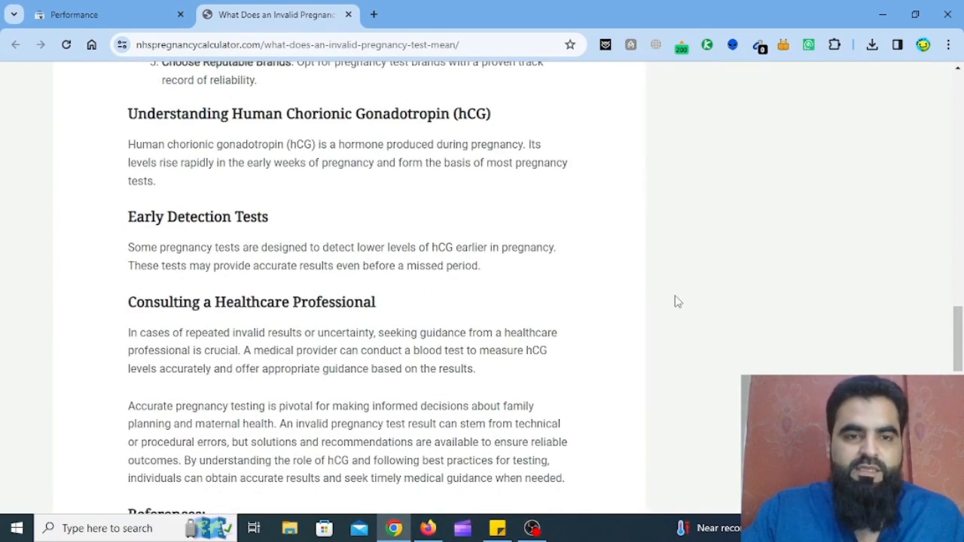
scroll(672, 307, up, 15)
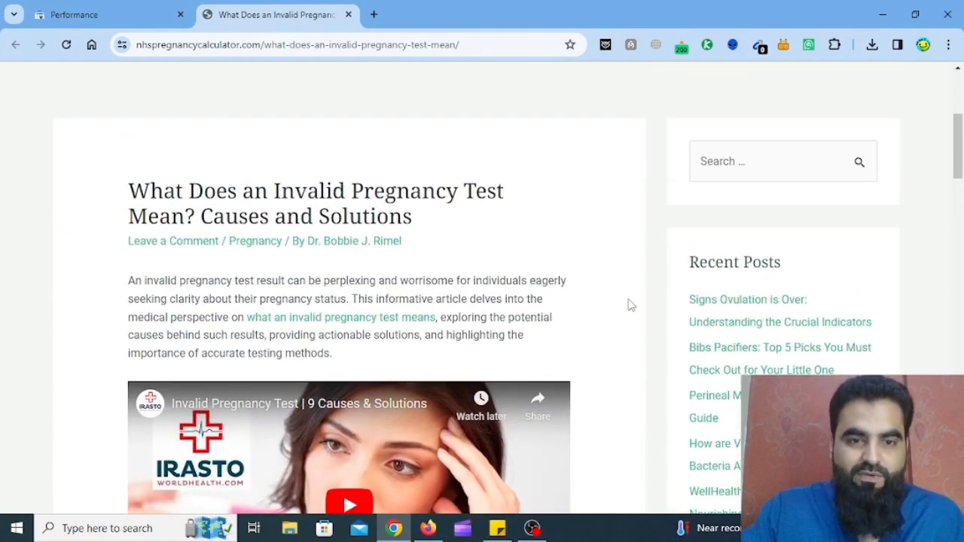
scroll(622, 320, down, 20)
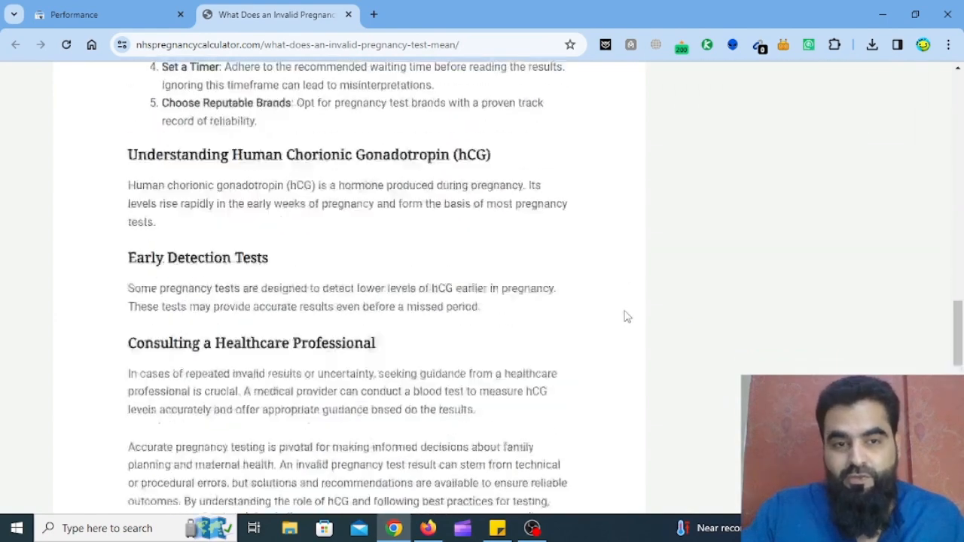
scroll(627, 317, down, 1)
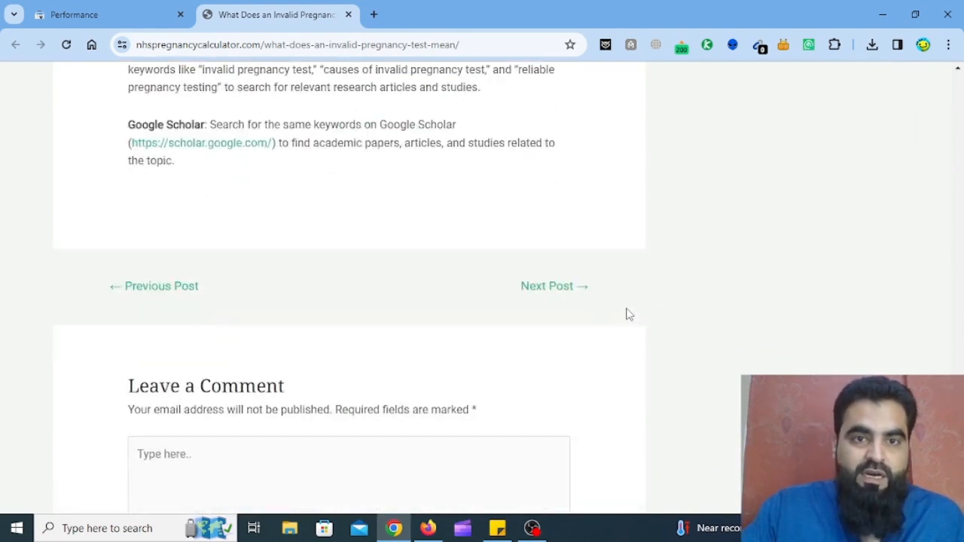
- Examine the PubMed and Google Scholar entries in the article's References section
scroll(629, 314, up, 2)
scroll(629, 314, up, 2)
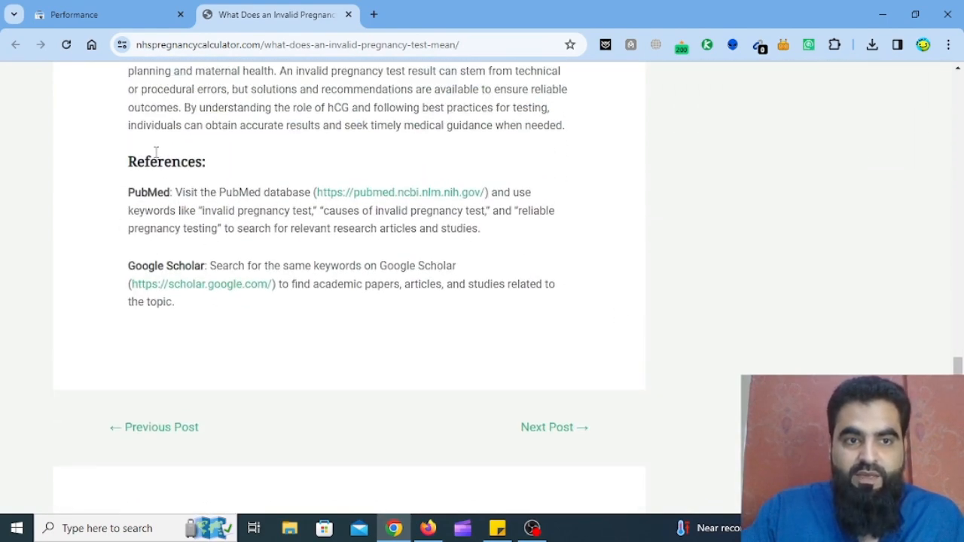
drag(129, 159, 258, 215)
click(206, 214)
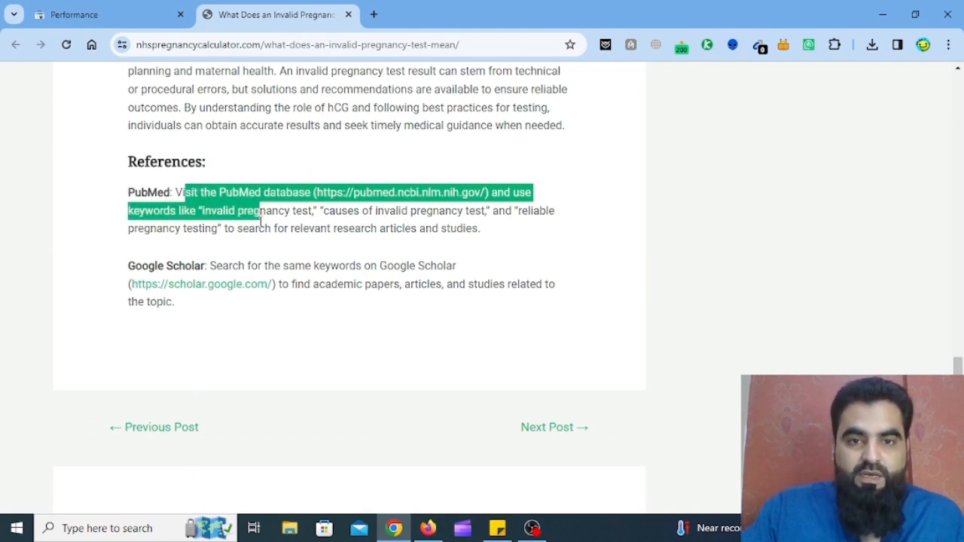
drag(261, 265, 439, 284)
click(439, 285)
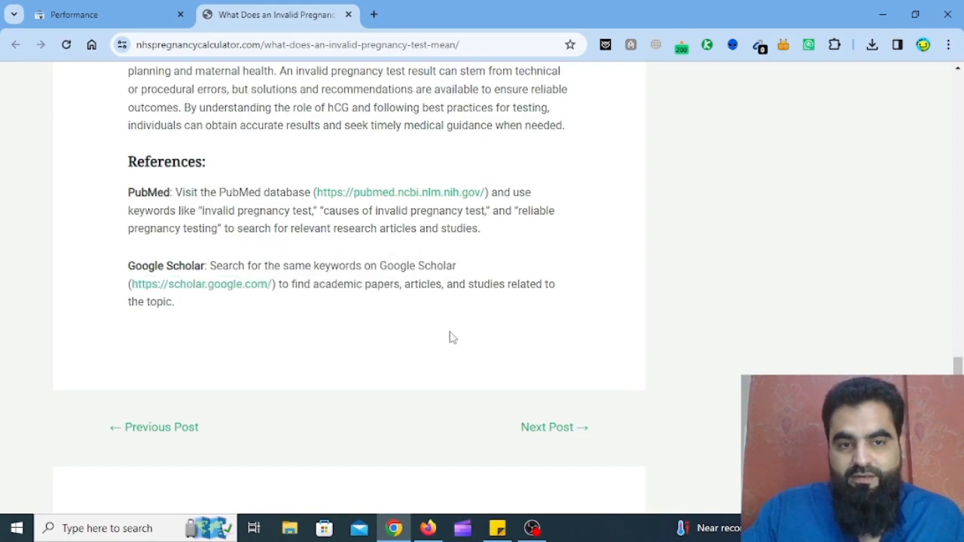
- Review the article's title and introduction again
scroll(449, 327, up, 15)
scroll(441, 334, up, 10)
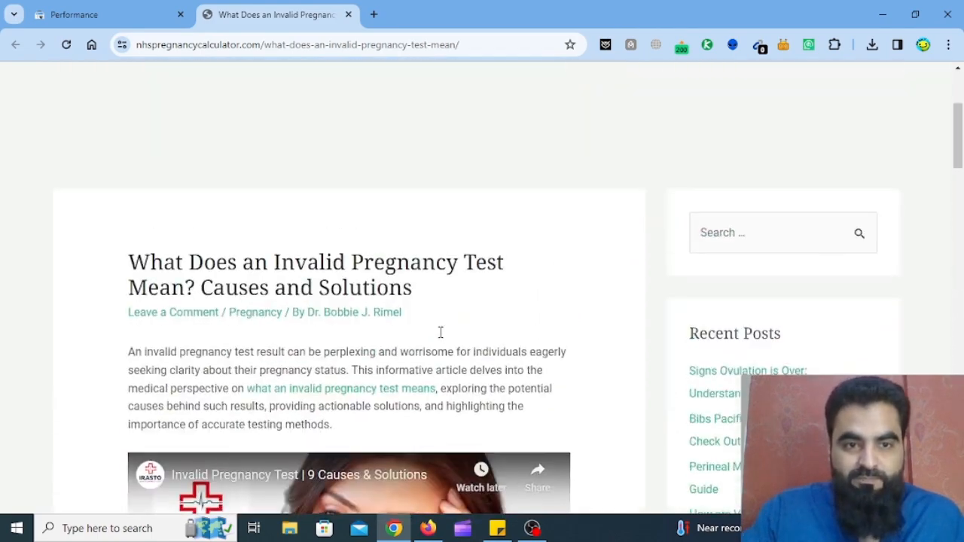
scroll(563, 339, up, 1)
scroll(558, 337, down, 3)
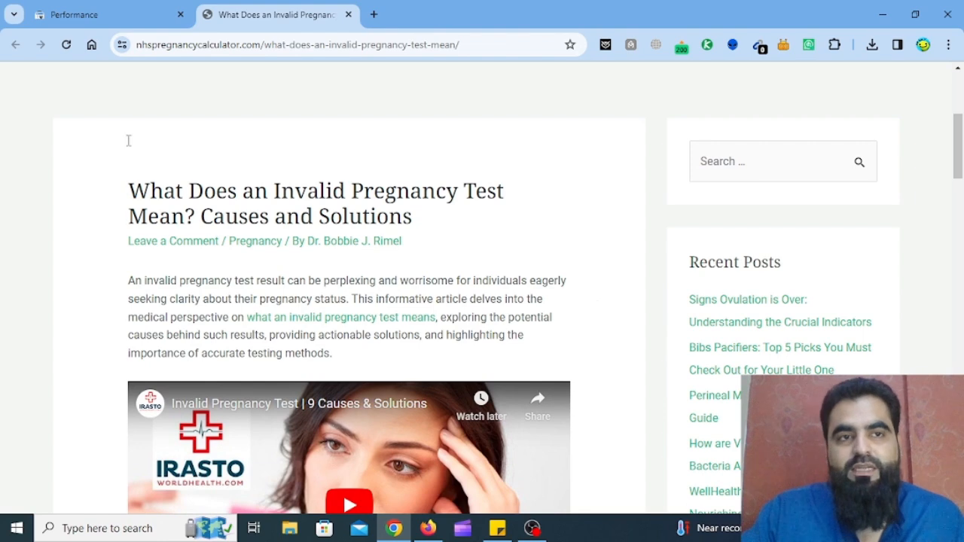
- Copy the query "invalid pregnancy test" from the page's query list in Search Console and return to the article
click(84, 12)
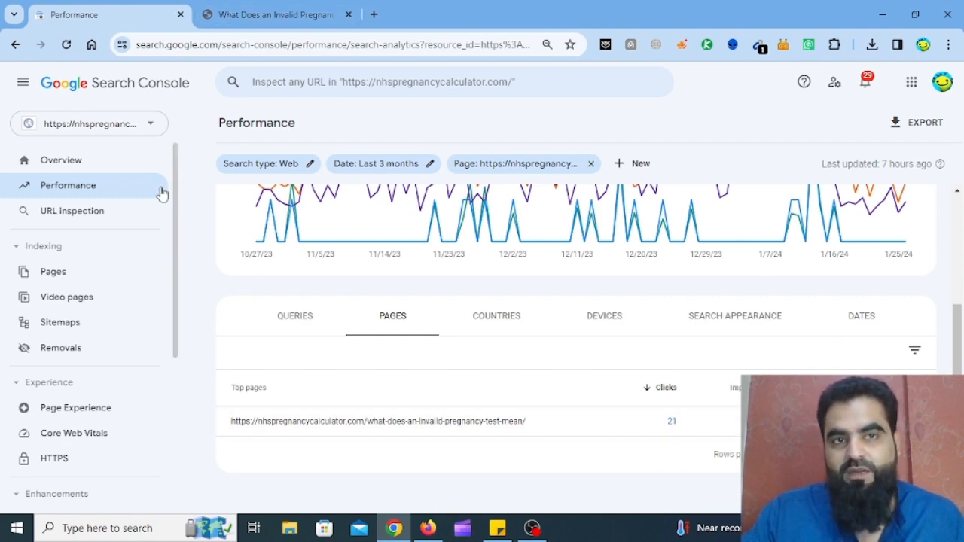
click(271, 15)
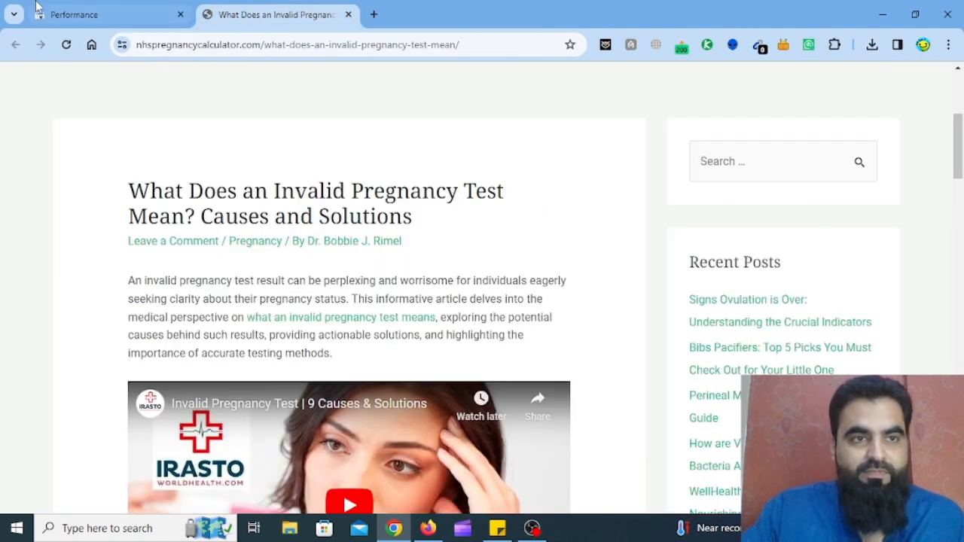
click(76, 15)
click(296, 317)
scroll(469, 397, down, 2)
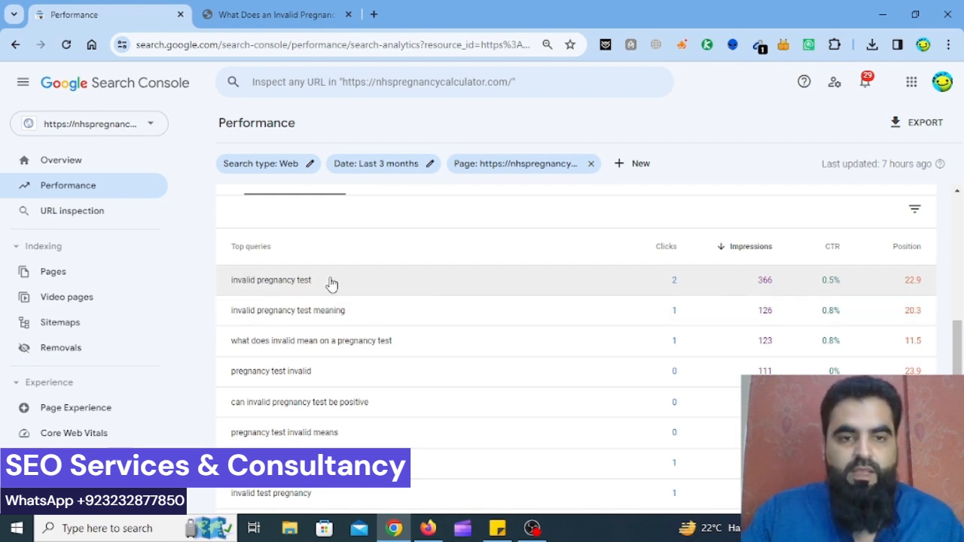
drag(347, 291, 224, 298)
key(ctrl+c)
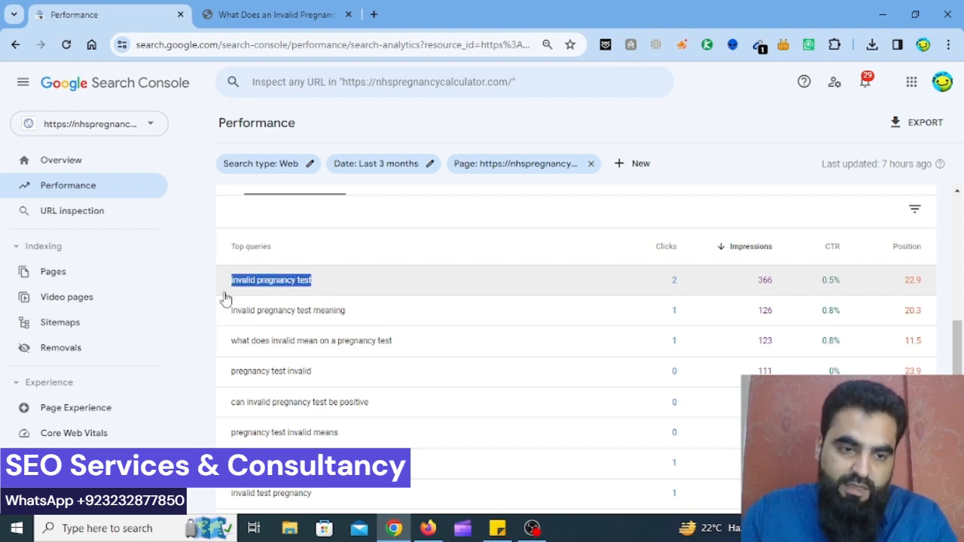
click(276, 14)
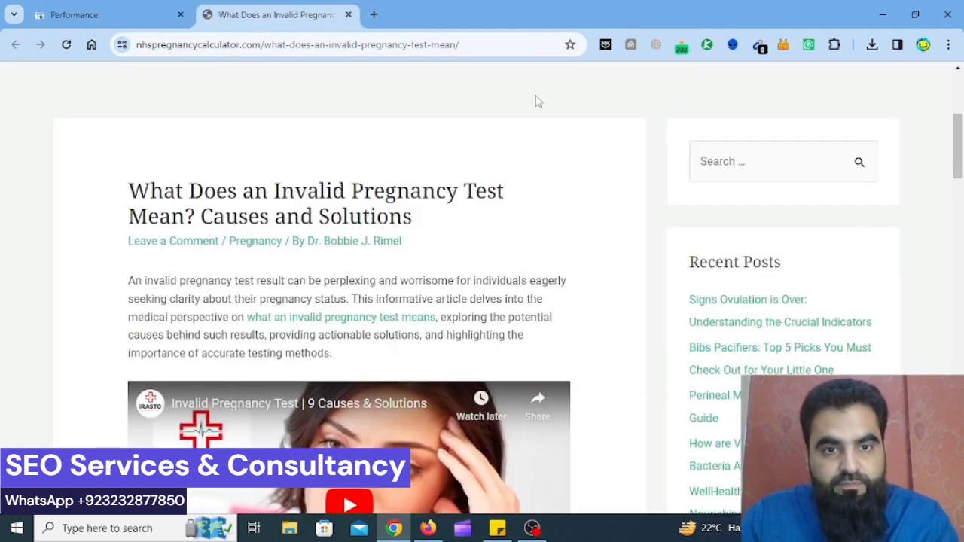
- Find "invalid pregnancy test" in the article and review its highlighted occurrences from the introduction down to the References section
key(ctrl+v)
scroll(629, 263, down, 9)
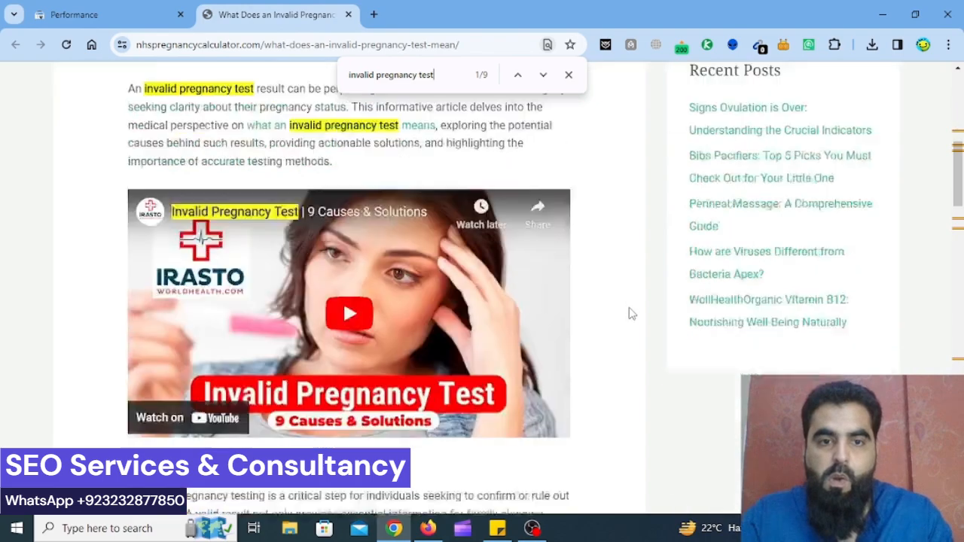
scroll(610, 373, down, 15)
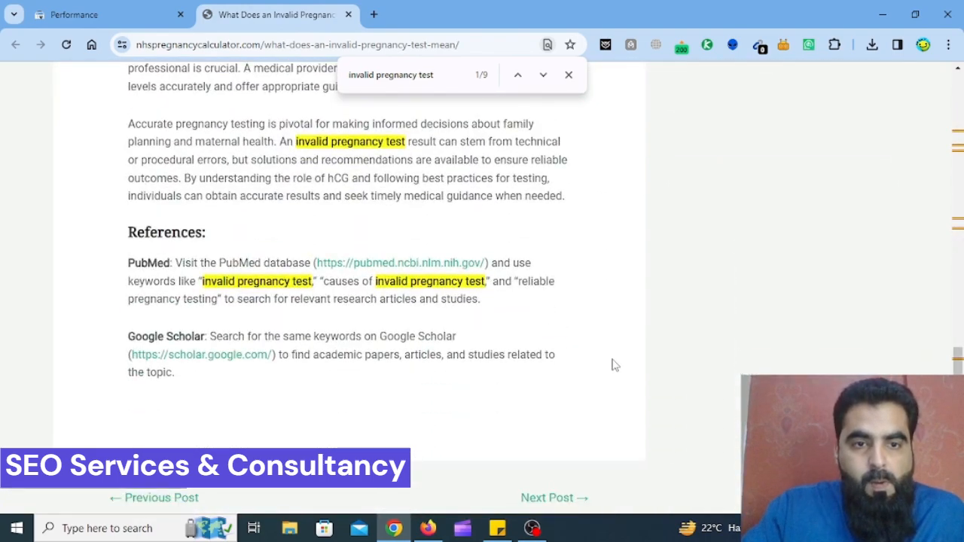
scroll(607, 375, up, 5)
scroll(606, 375, up, 10)
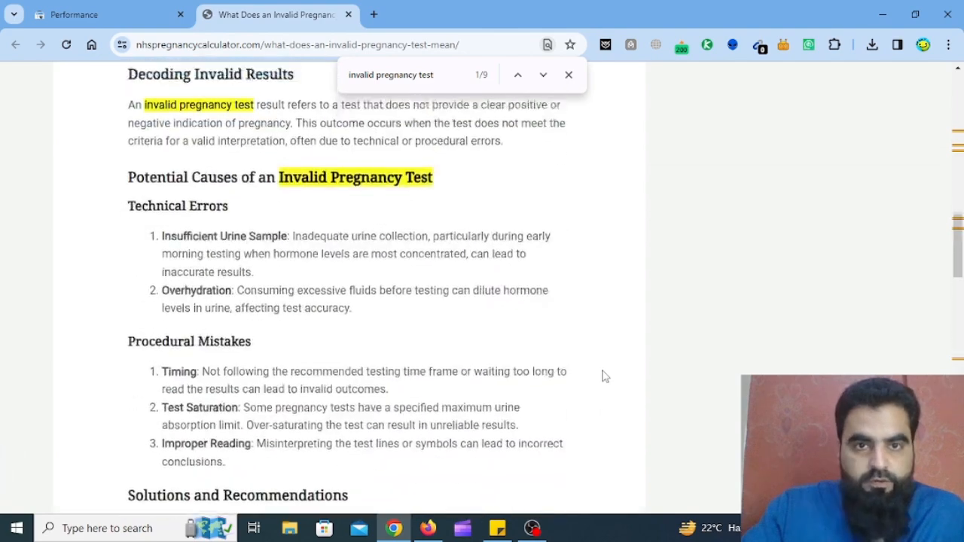
- Open Semrush in a new browser tab and go to its Keyword Magic Tool
click(88, 14)
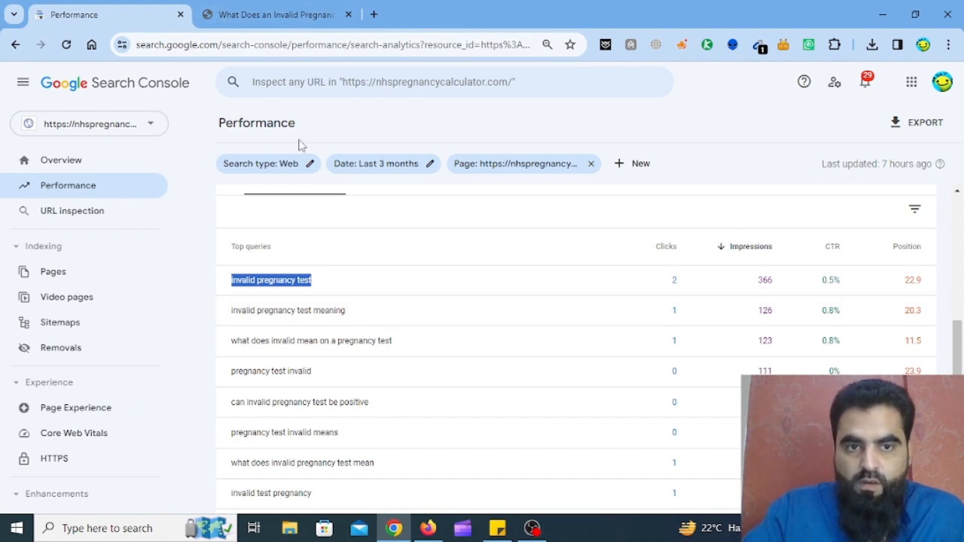
click(375, 15)
text(semru)
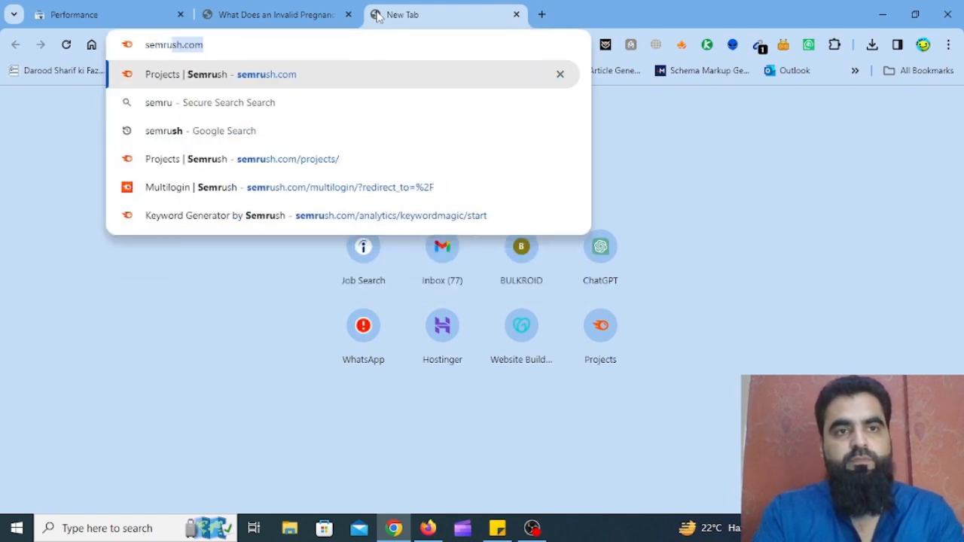
key(Return)
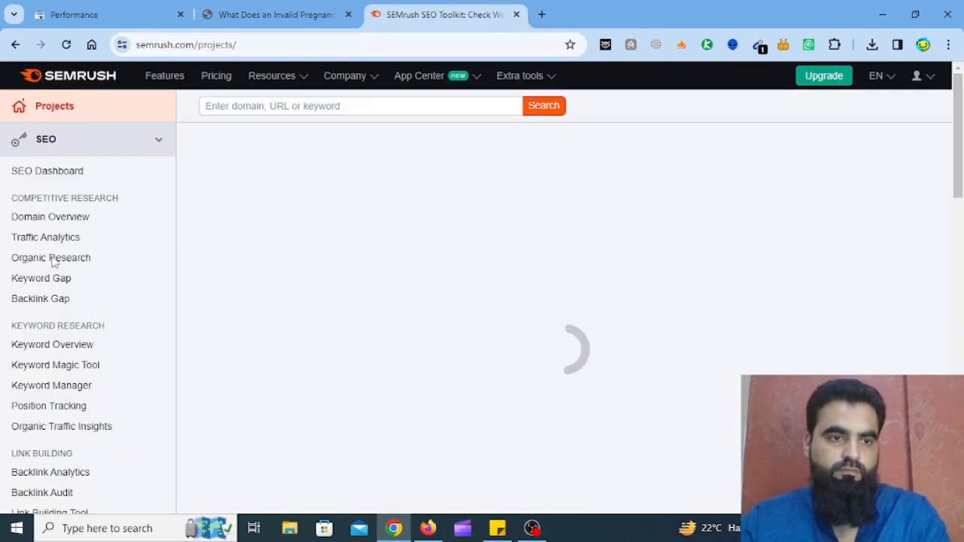
click(79, 368)
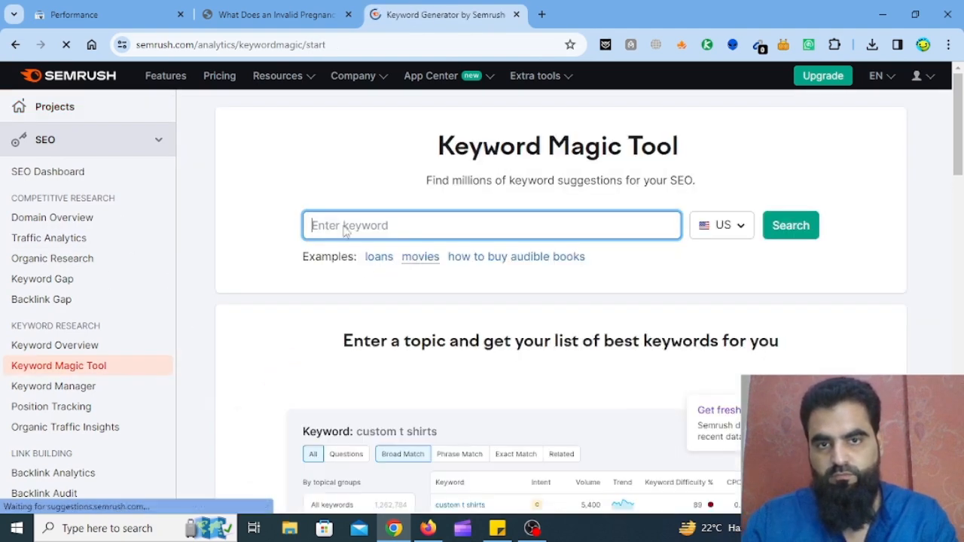
- Search the US database for "invalid pregnancy test" and check that keyword's volume and difficulty rating
key(ctrl+v)
click(790, 235)
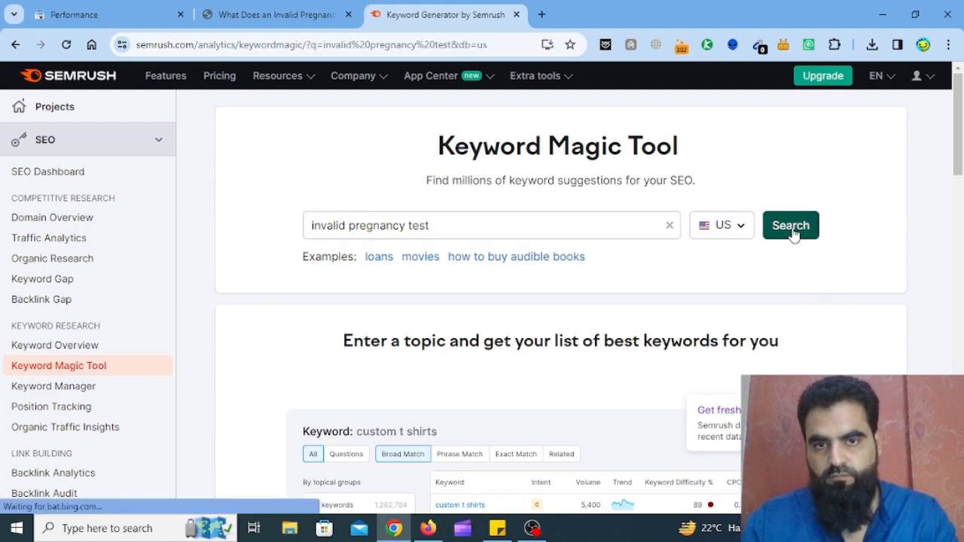
scroll(864, 318, down, 2)
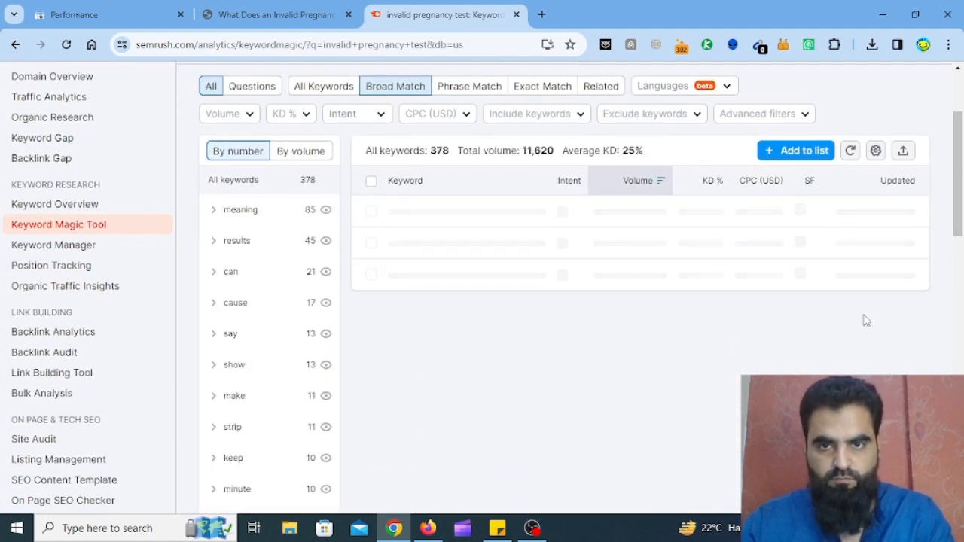
scroll(835, 352, up, 2)
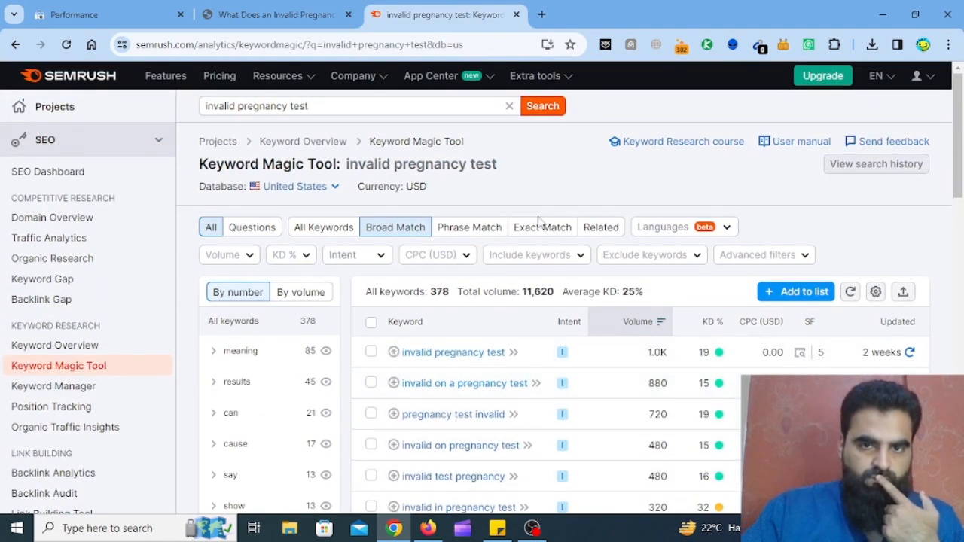
mouse_move(719, 357)
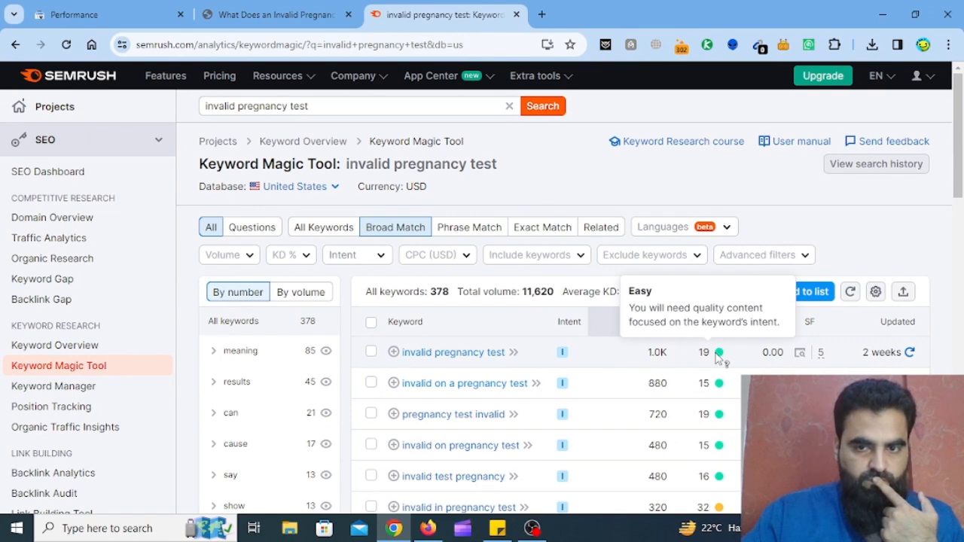
- Copy the keyword "invalid pregnancy test" and run it in the Nightwatch Search Simulator with the country set to United States
drag(506, 353, 399, 354)
key(ctrl+c)
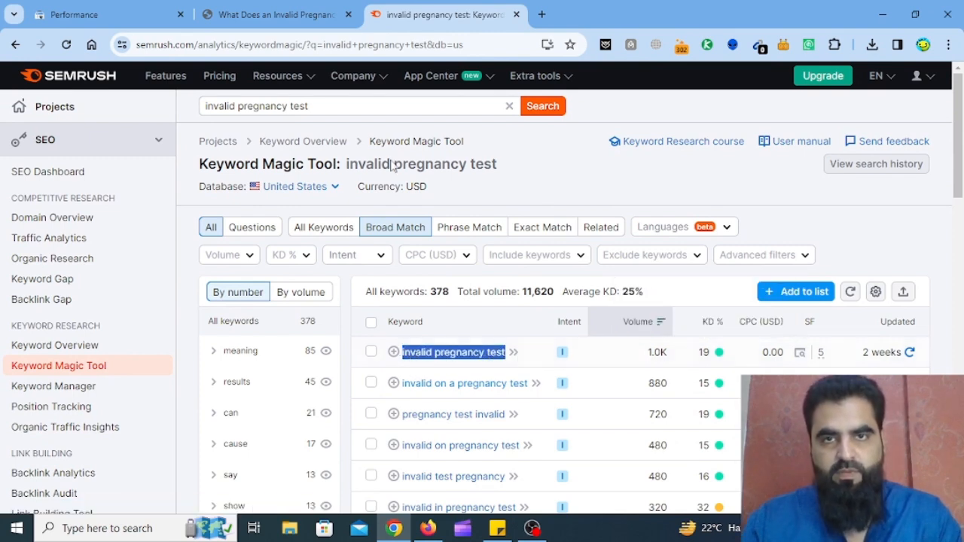
click(604, 44)
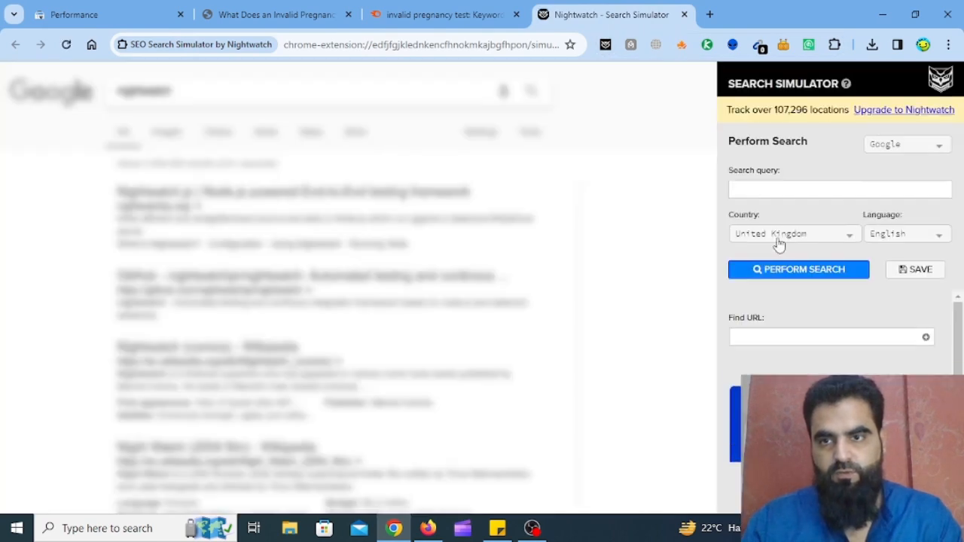
click(810, 190)
key(ctrl+v)
click(819, 240)
text(state)
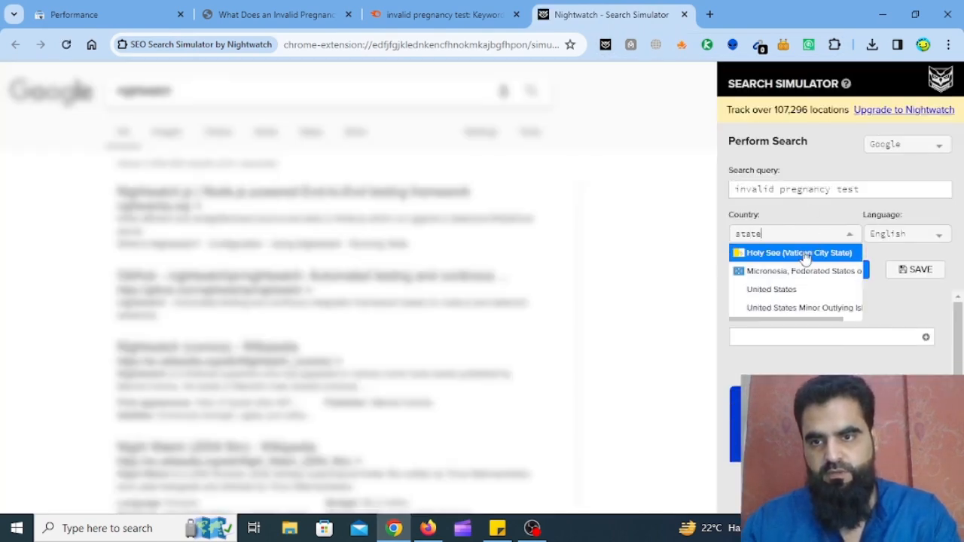
click(821, 290)
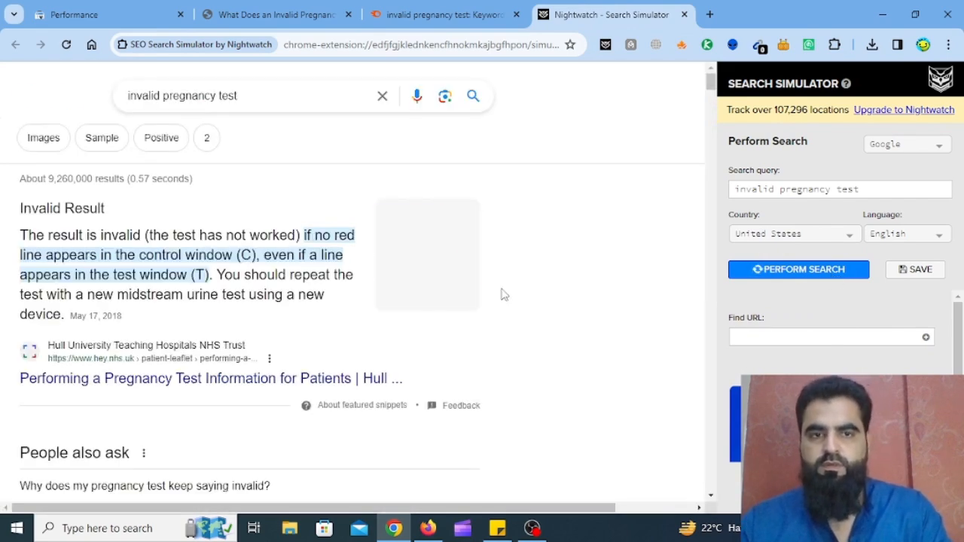
- Find "invalid pregnancy test" on the simulated results page and look through the listings that use the phrase
key(ctrl+f)
key(ctrl+v)
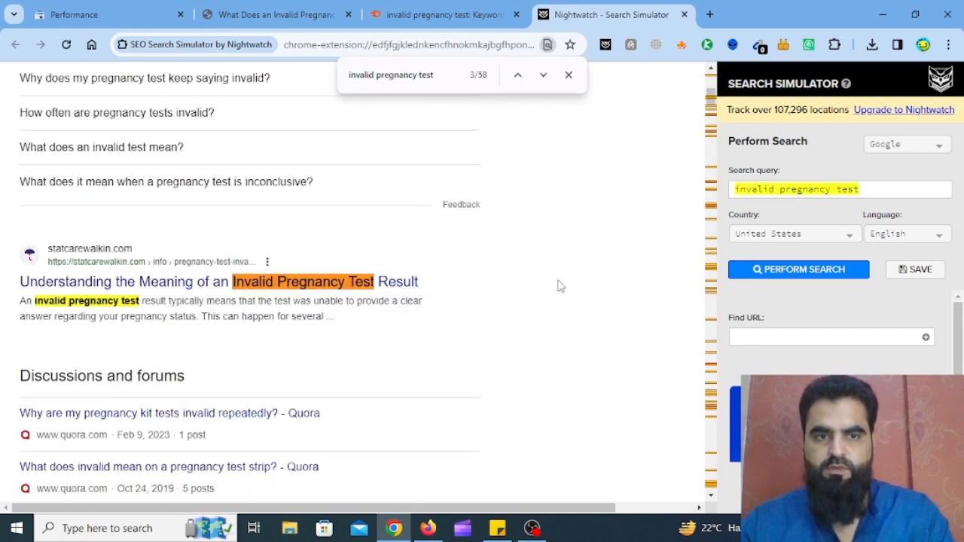
scroll(584, 377, down, 5)
scroll(586, 391, down, 5)
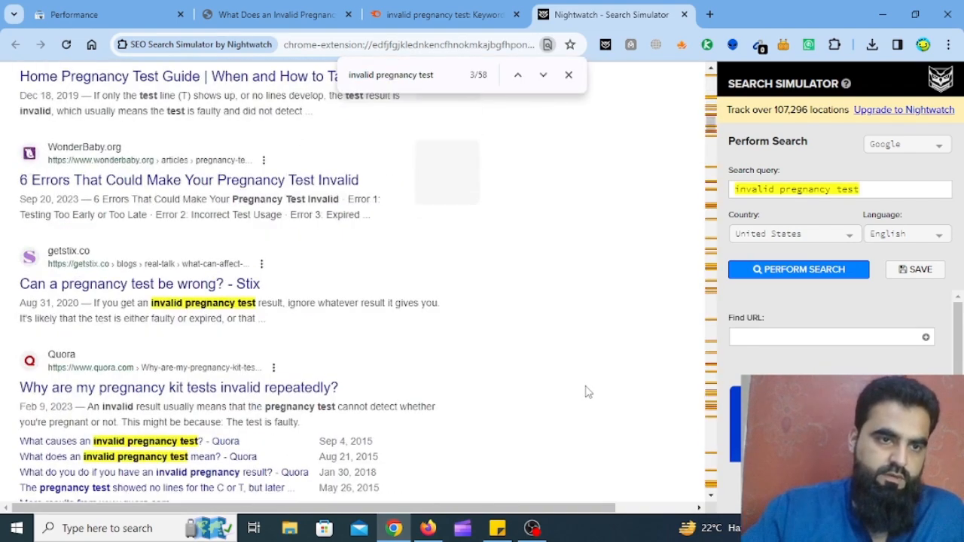
scroll(587, 392, down, 10)
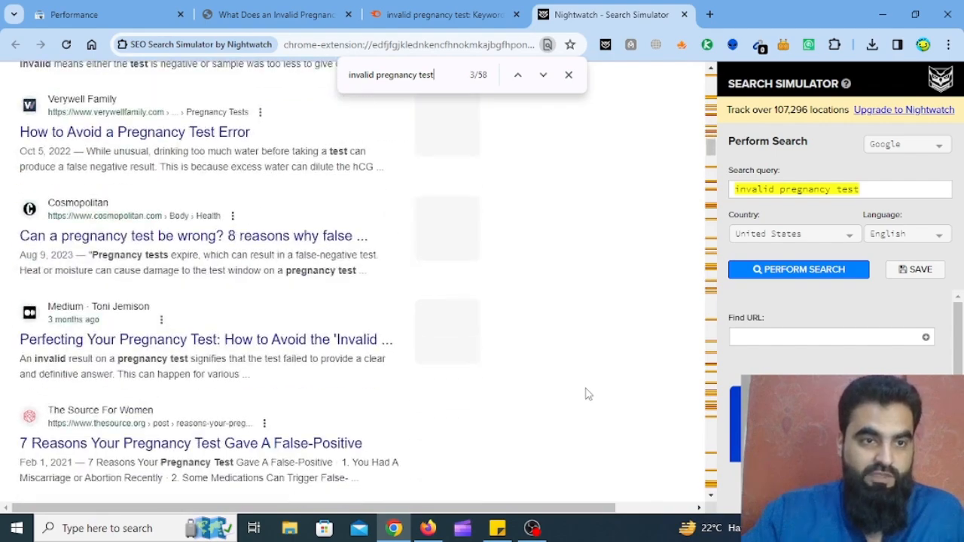
scroll(587, 394, down, 15)
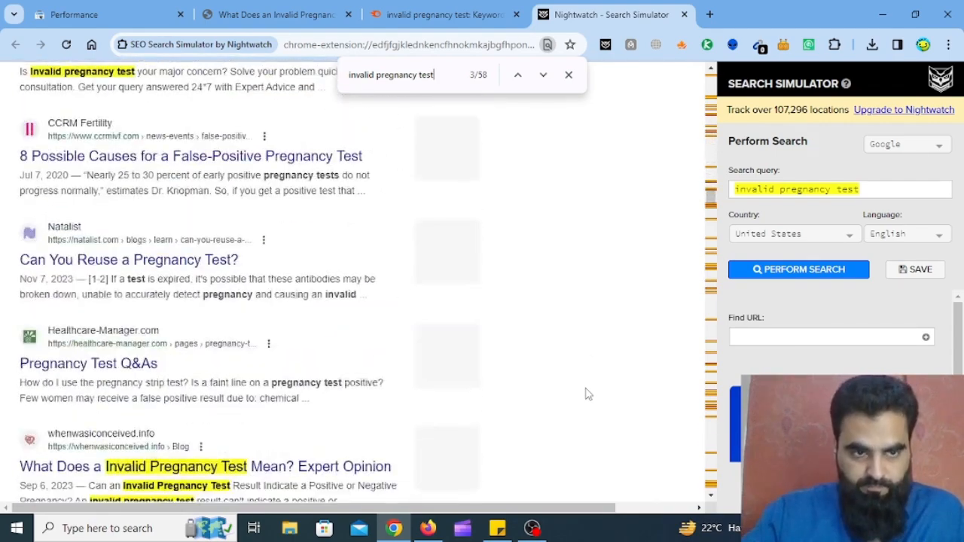
scroll(588, 392, down, 10)
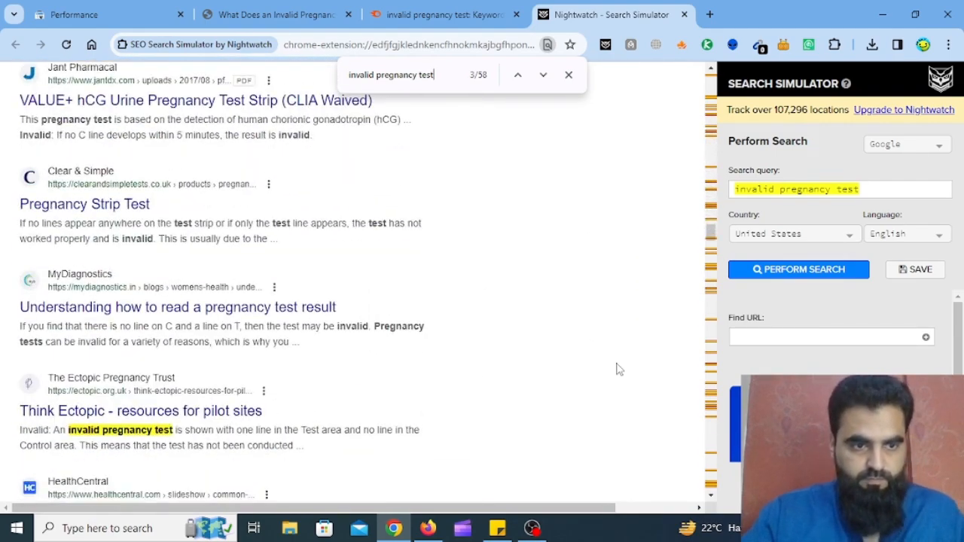
- Look up the ranking of nhspregnancycalculator.com with the simulator's URL finder and jump to its listing
click(860, 341)
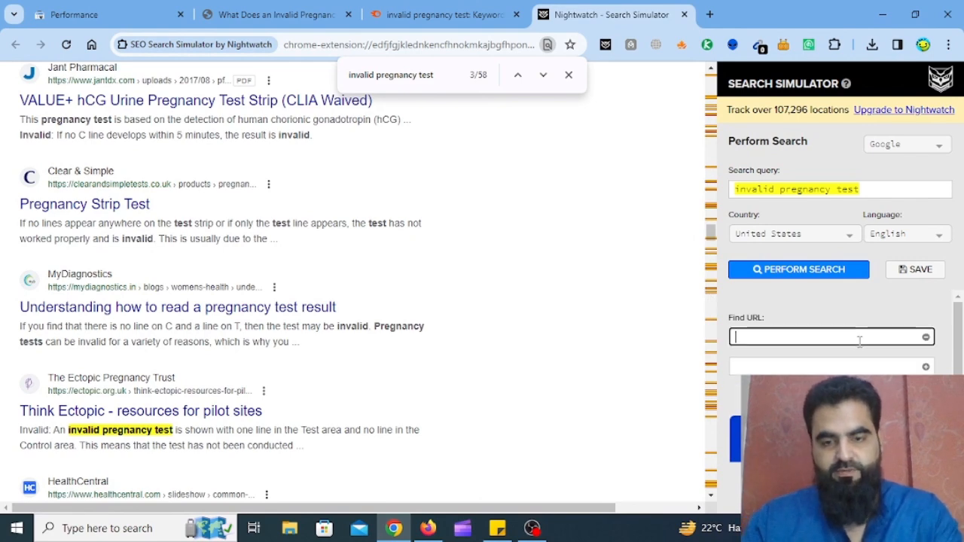
text(nhspregnancycalcul)
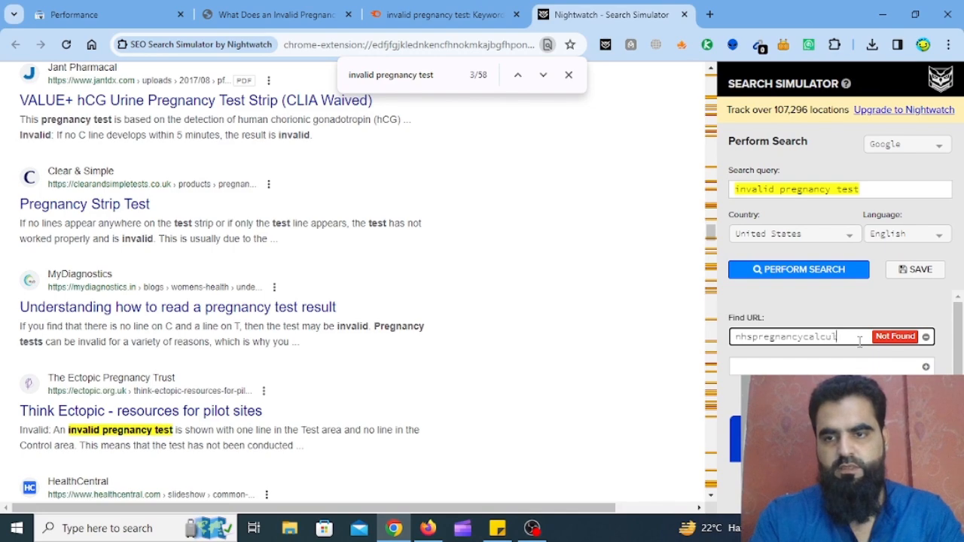
text(ator.com)
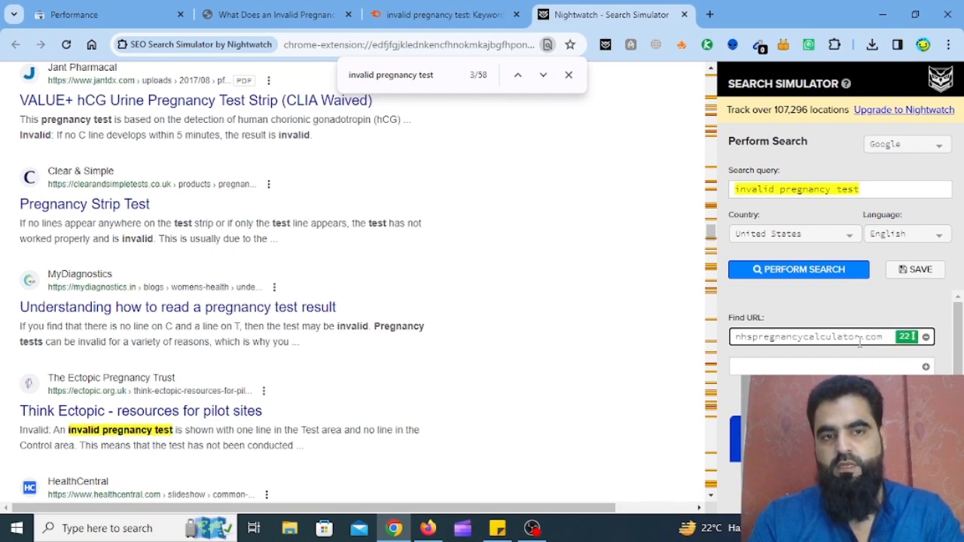
click(906, 340)
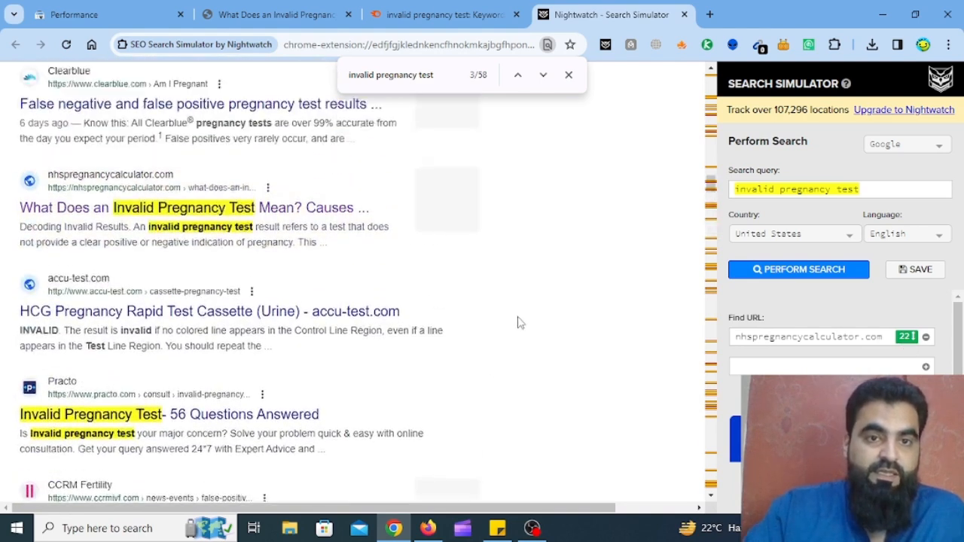
- Examine the competing titles and snippets ranked above the nhspregnancycalculator.com listing
scroll(517, 322, up, 1)
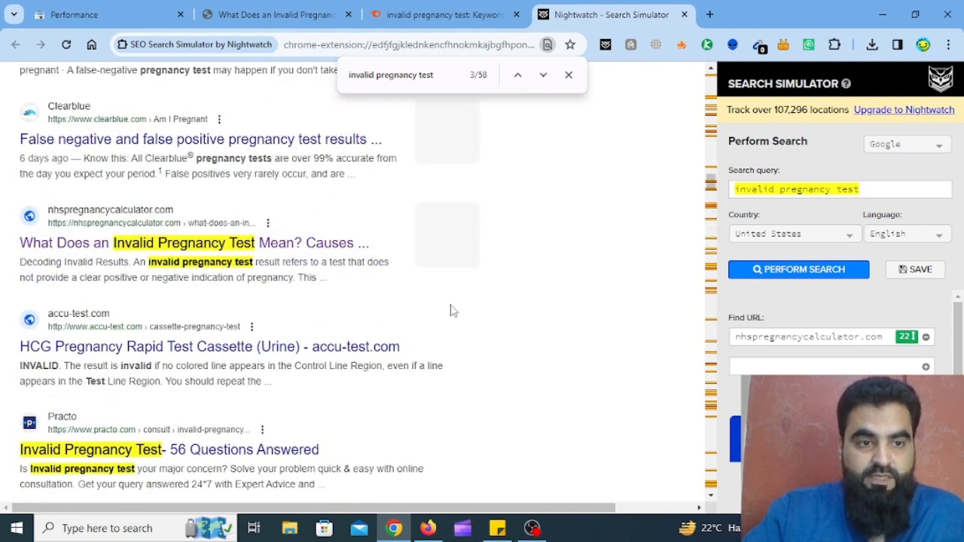
scroll(581, 379, up, 10)
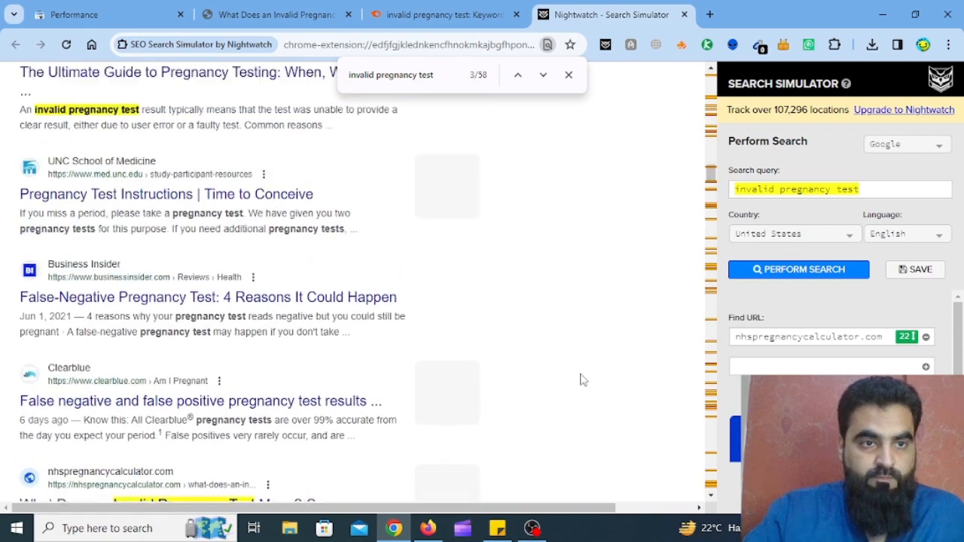
scroll(581, 380, up, 10)
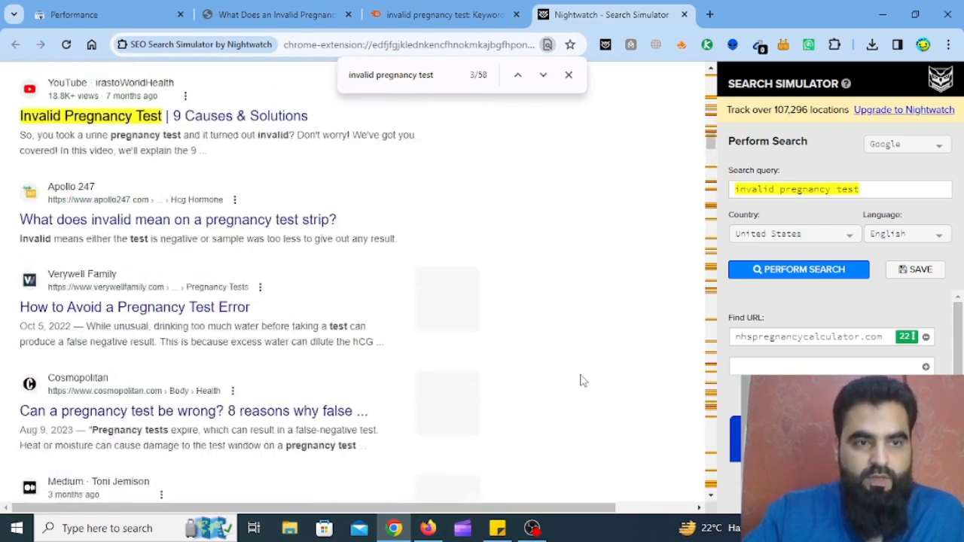
scroll(581, 381, up, 10)
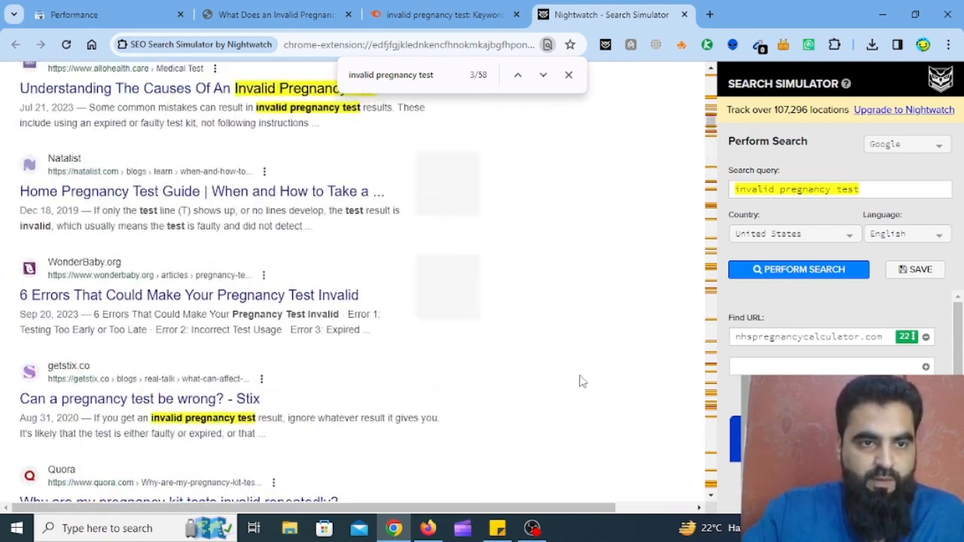
scroll(581, 381, up, 10)
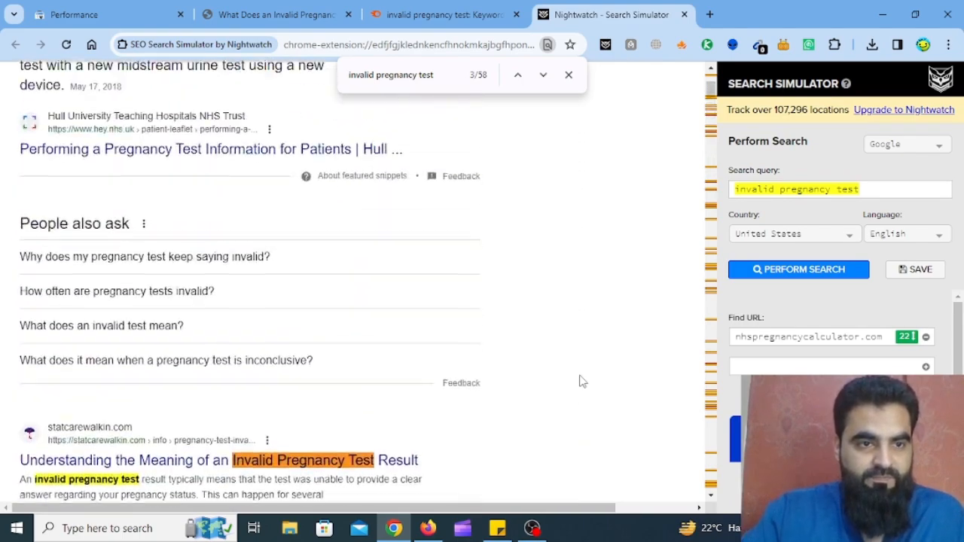
scroll(581, 382, down, 15)
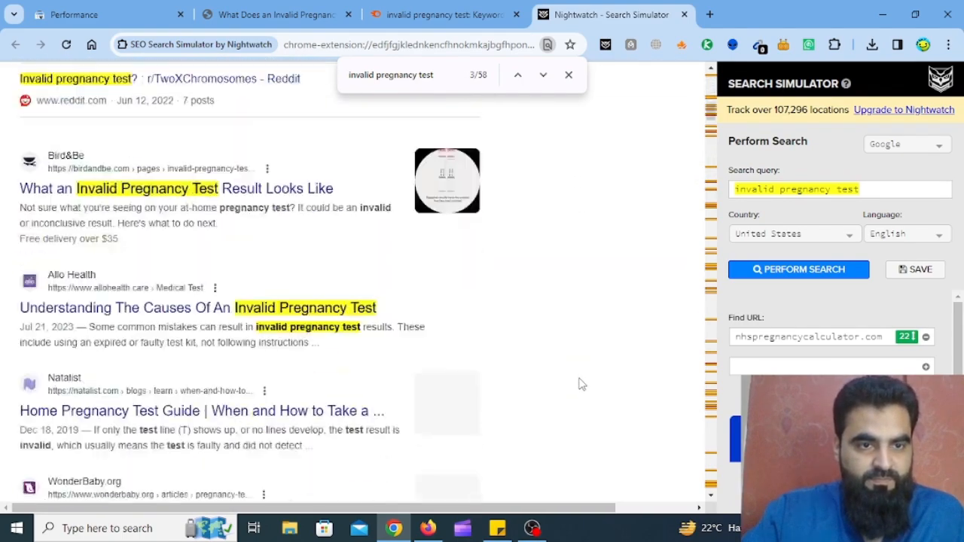
scroll(581, 382, down, 8)
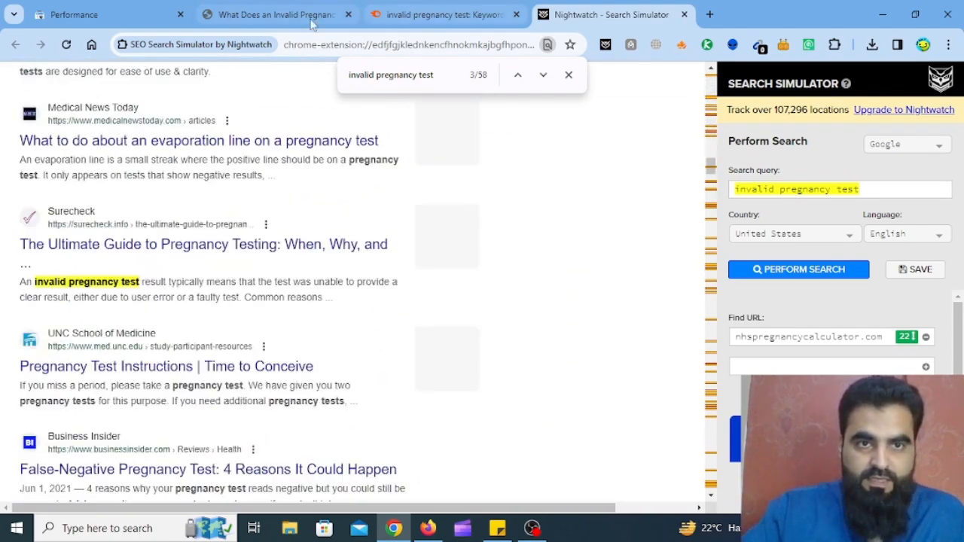
- Return to Search Console, open a new Notepad document and paste the copied keyword "invalid pregnancy test" as its first line
click(317, 14)
key(ctrl+1)
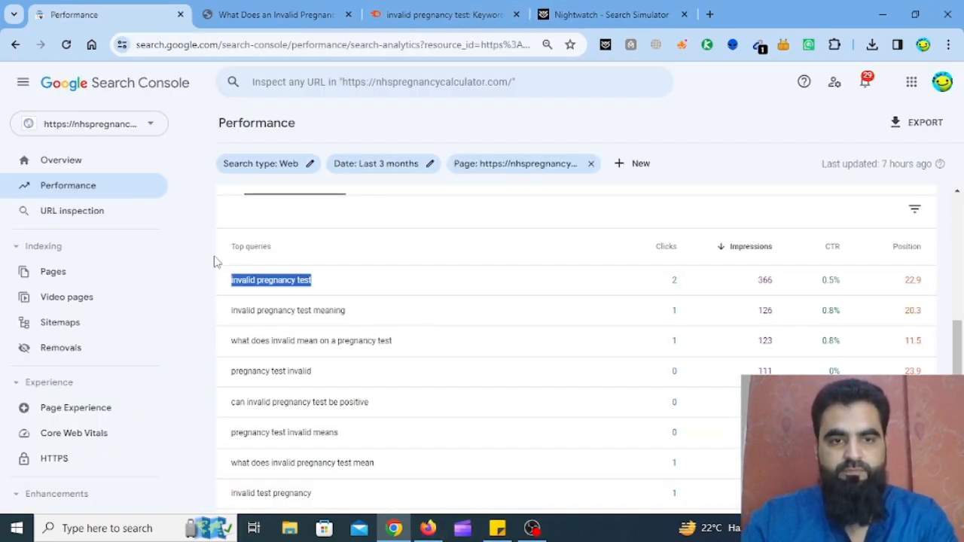
click(133, 530)
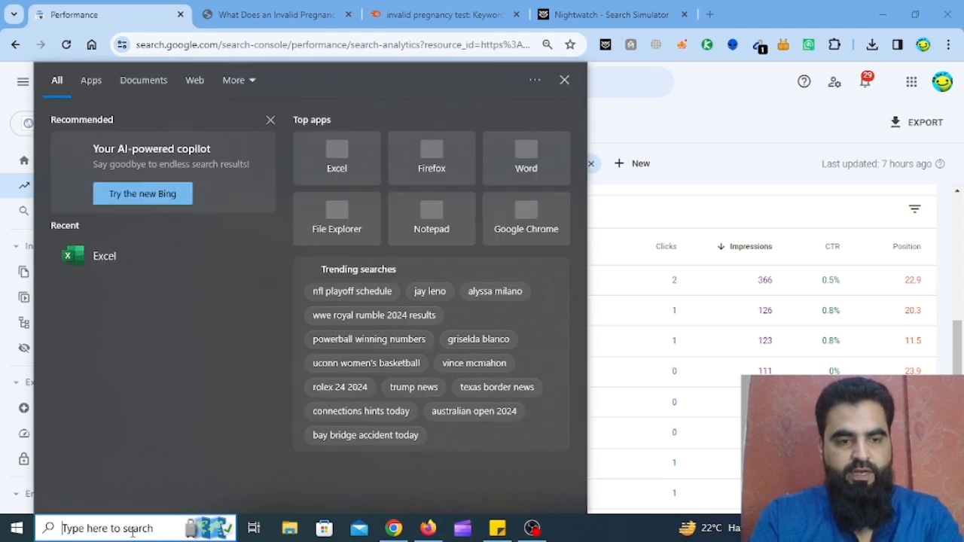
text(p)
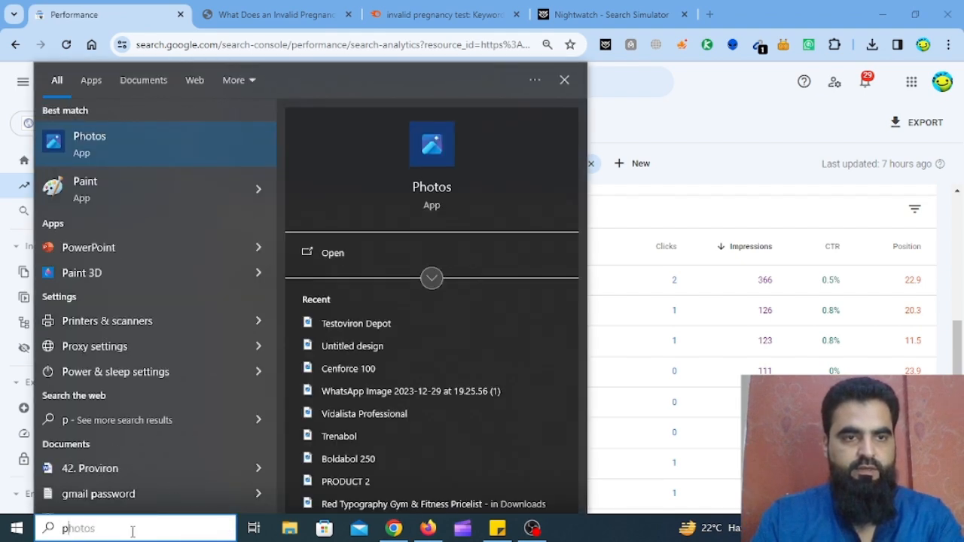
text(notepad)
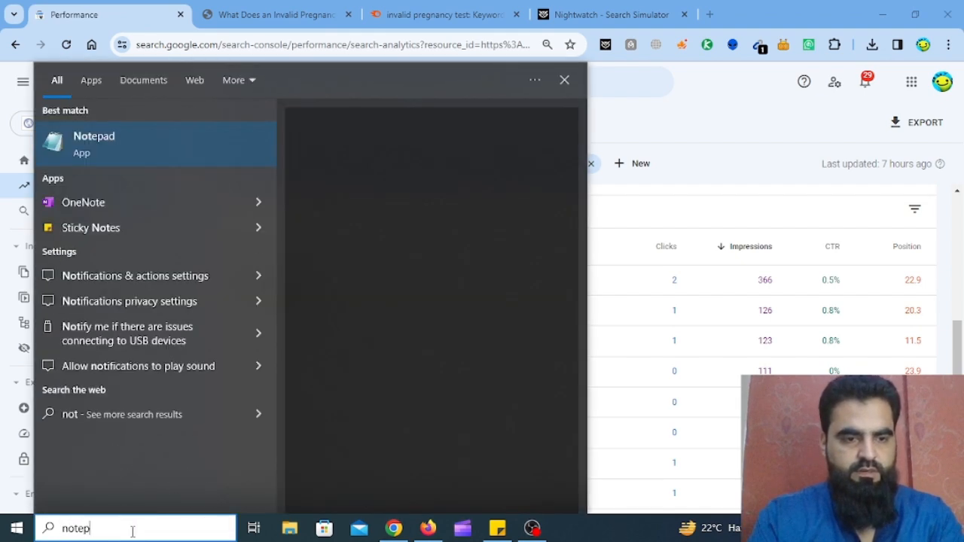
key(Return)
key(ctrl+v)
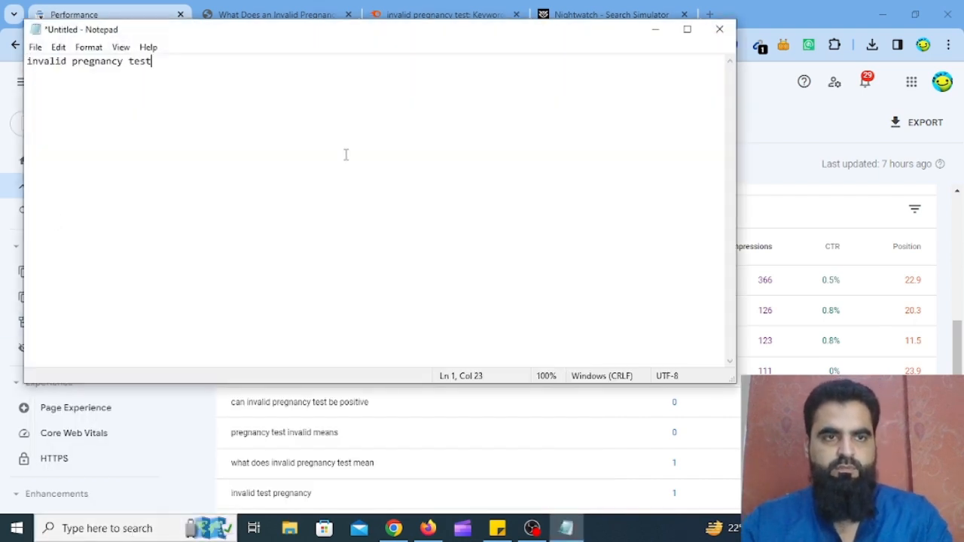
- Copy the query "invalid pregnancy test meaning" from Search Console into the second line of the Notepad list
key(alt+Tab)
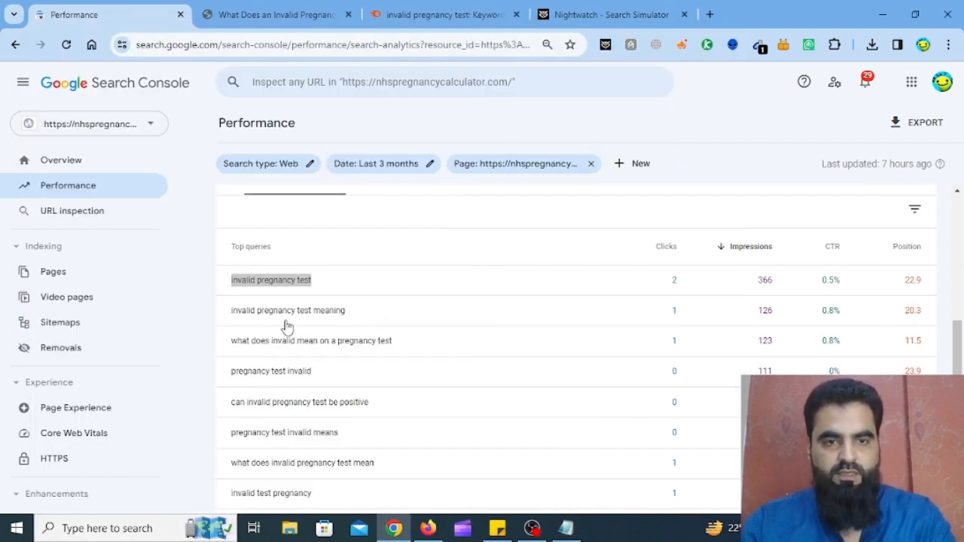
triple_click(231, 320)
key(ctrl+c)
key(alt+Tab)
key(Return)
key(ctrl+v)
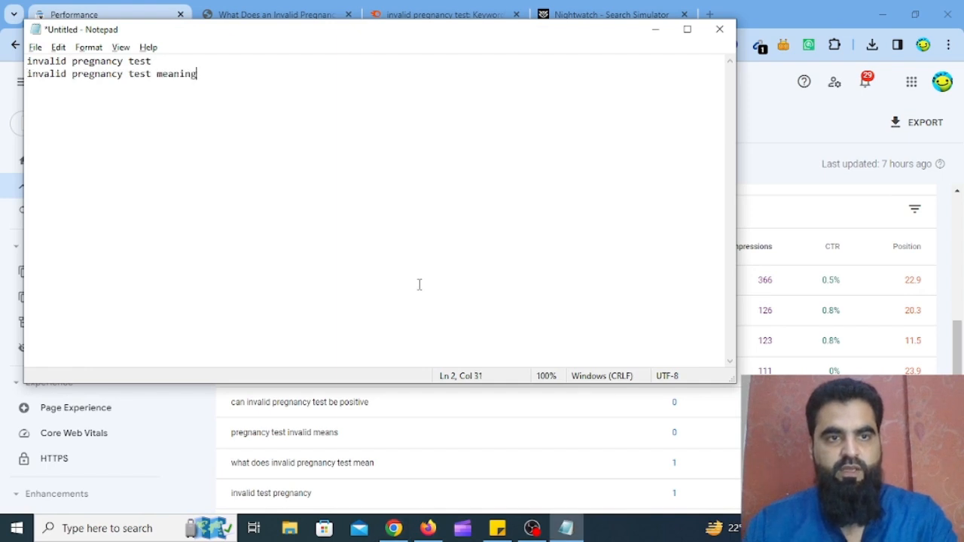
key(alt+Tab)
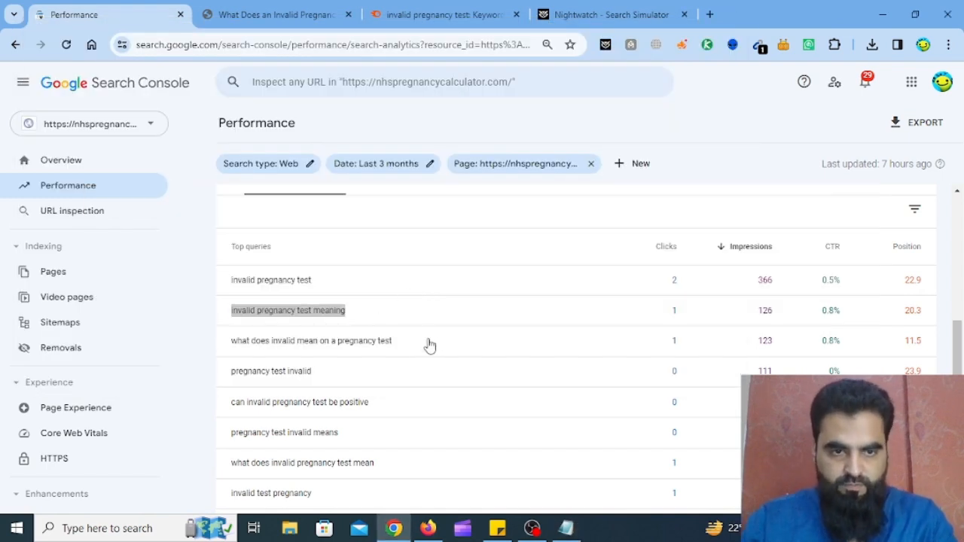
- Copy the query "pregnancy test invalid" from Search Console into the third line of the Notepad list
click(244, 14)
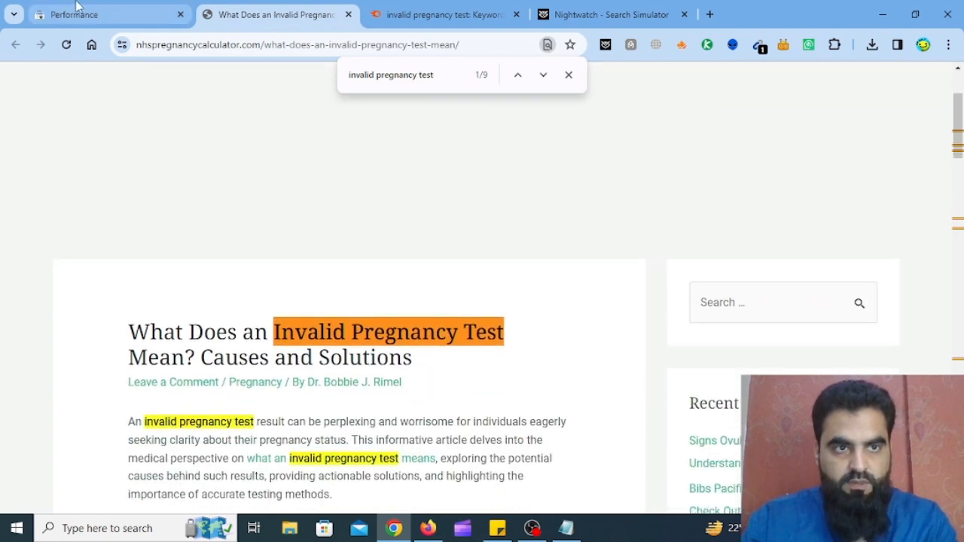
click(143, 15)
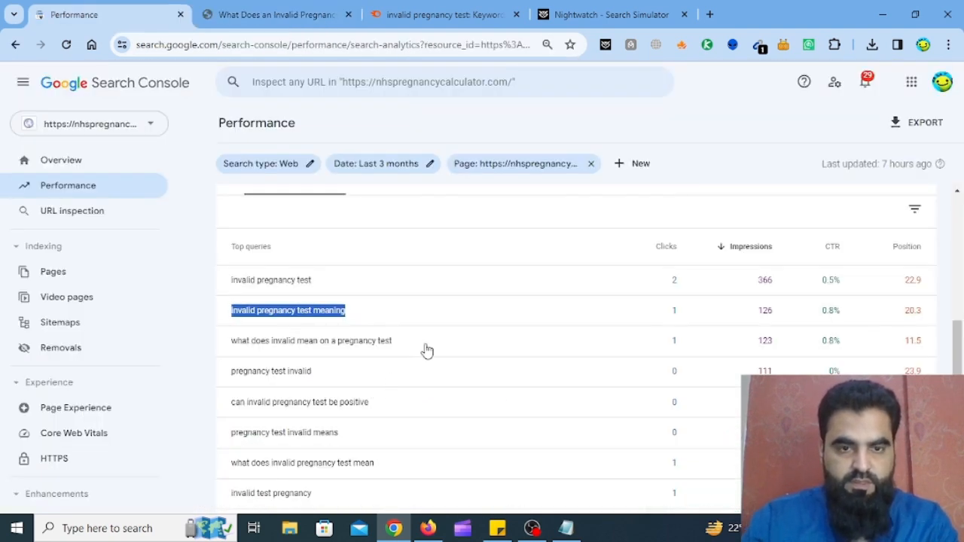
drag(427, 349, 226, 359)
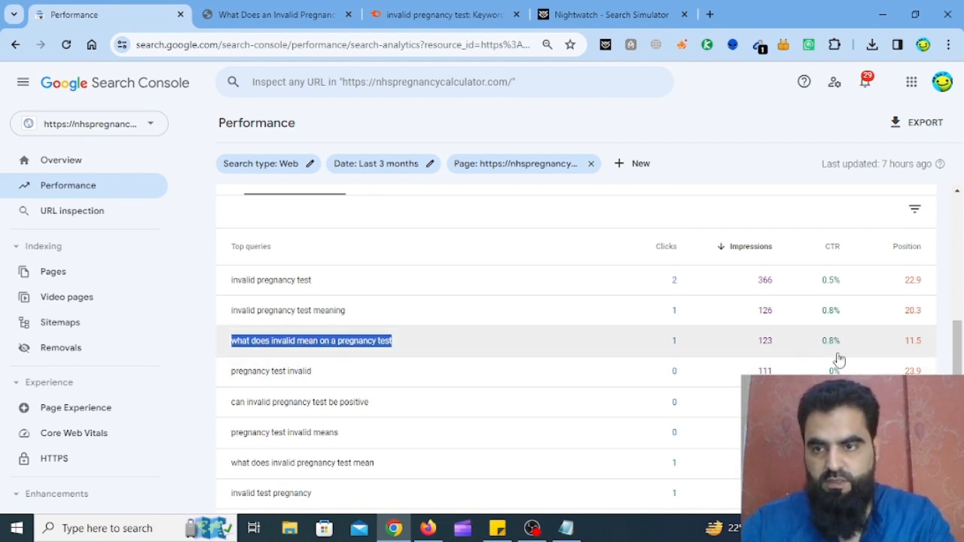
drag(335, 381, 226, 387)
key(ctrl+c)
key(alt+Tab)
key(ctrl+v)
key(alt+Tab)
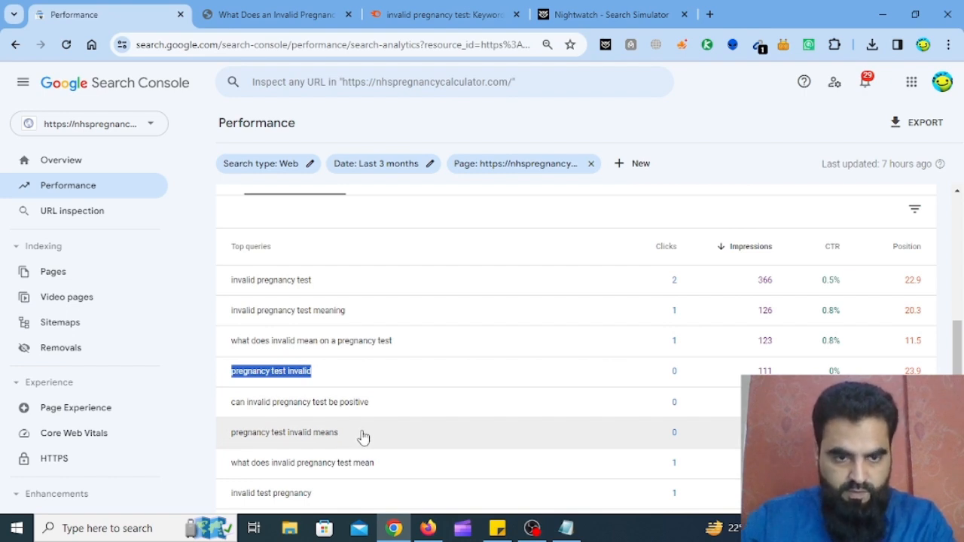
- Look through the remaining Search Console queries and go over the three noted keywords in Notepad one by one
scroll(388, 429, down, 1)
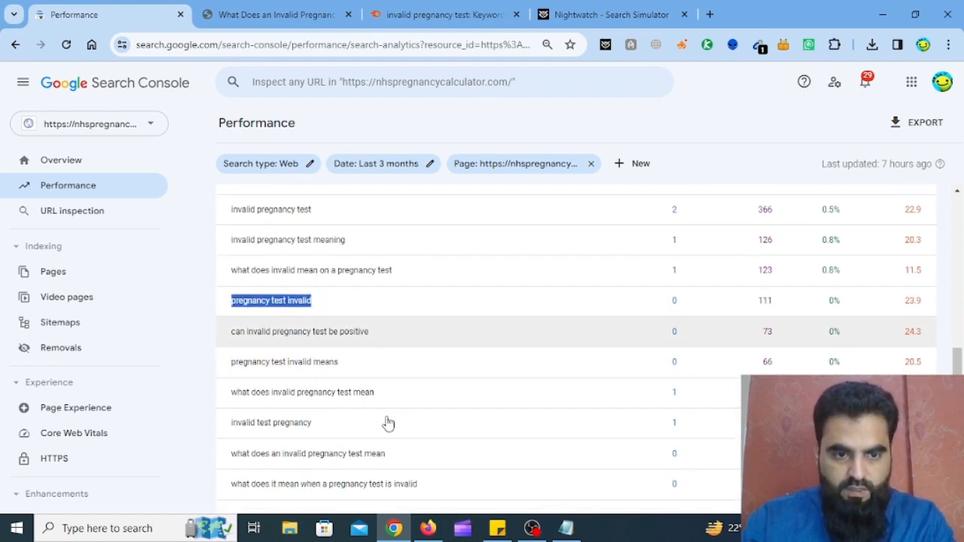
scroll(388, 424, down, 1)
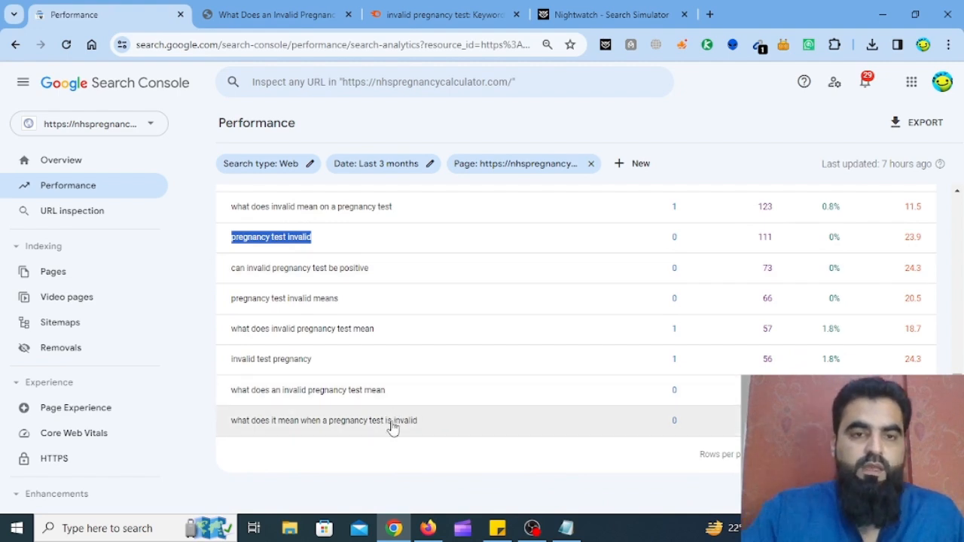
key(alt+Tab)
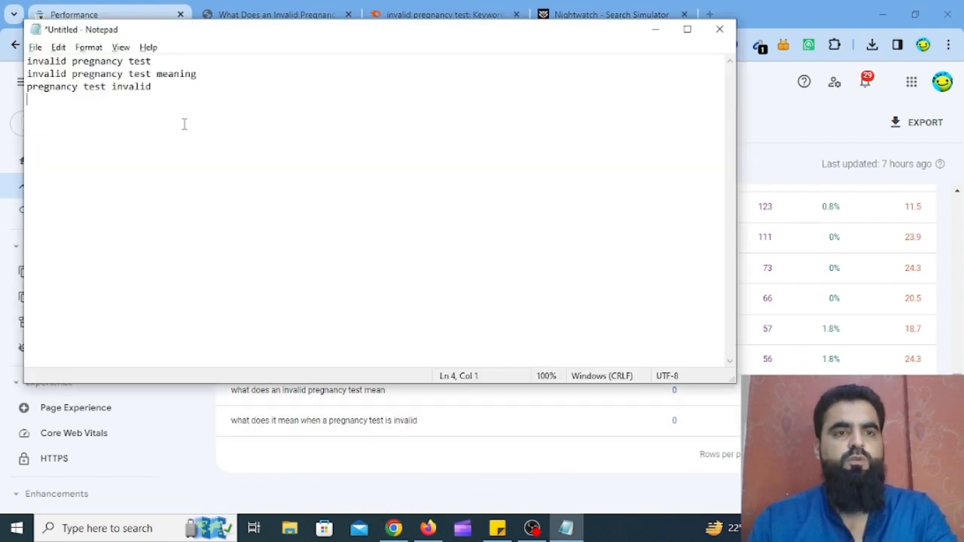
key(shift+Down)
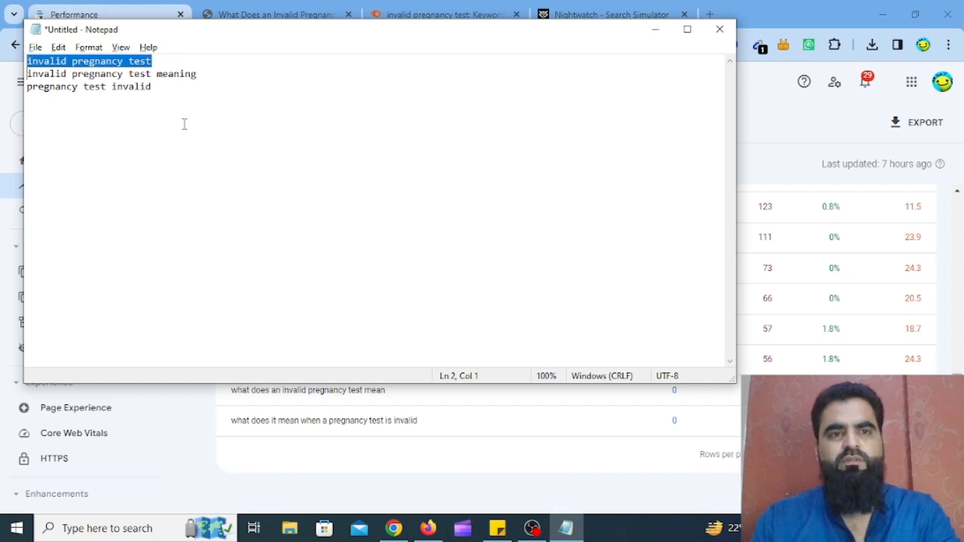
key(Down)
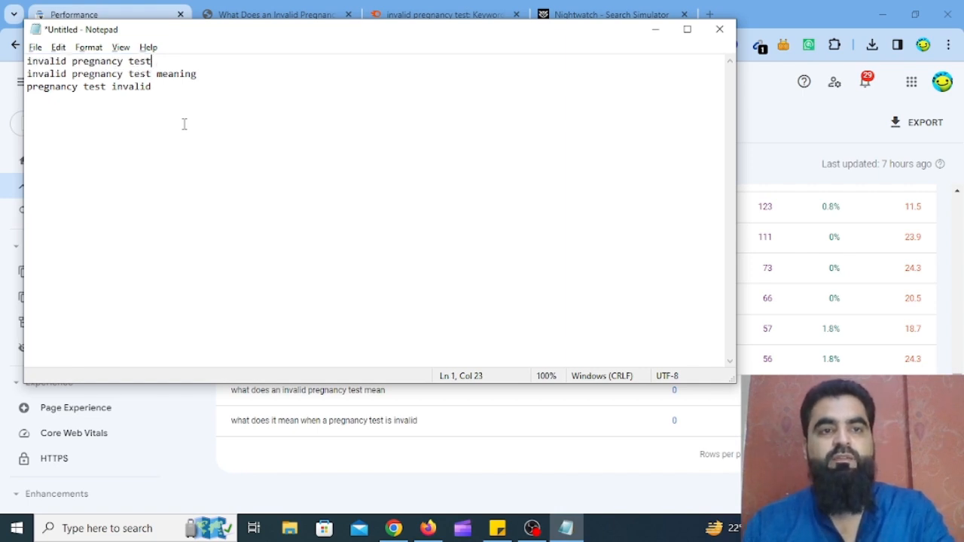
key(Down)
key(Home)
key(shift+Down)
key(Up)
key(ctrl+shift+Left)
key(shift+Home)
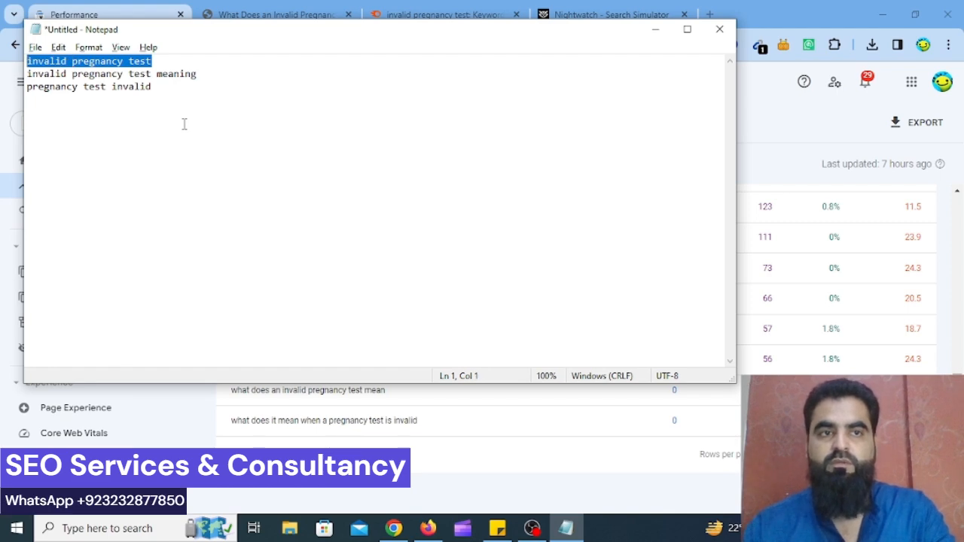
key(Down)
key(ctrl+shift+Right)
key(ctrl+shift+Right)
key(ctrl+shift+Right)
key(ctrl+shift+Right)
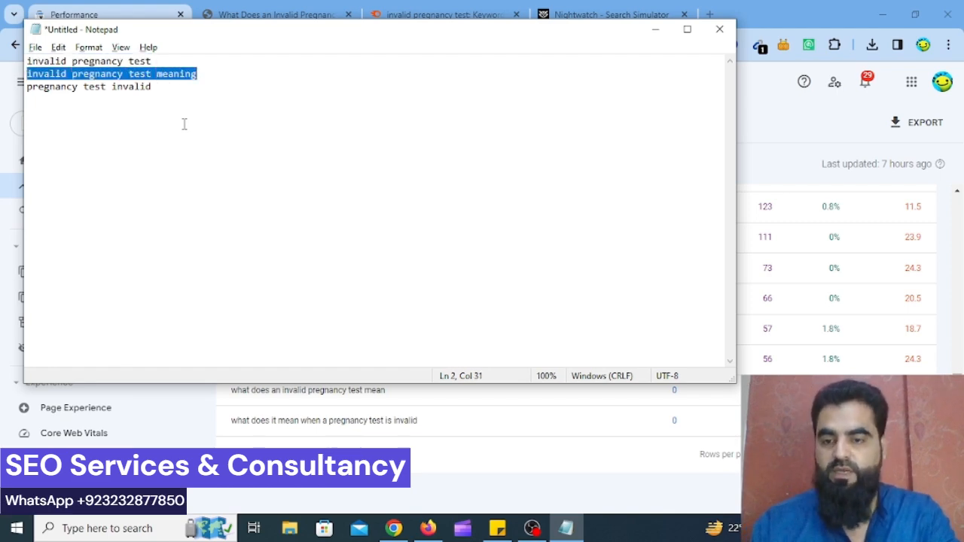
key(Down)
key(Down)
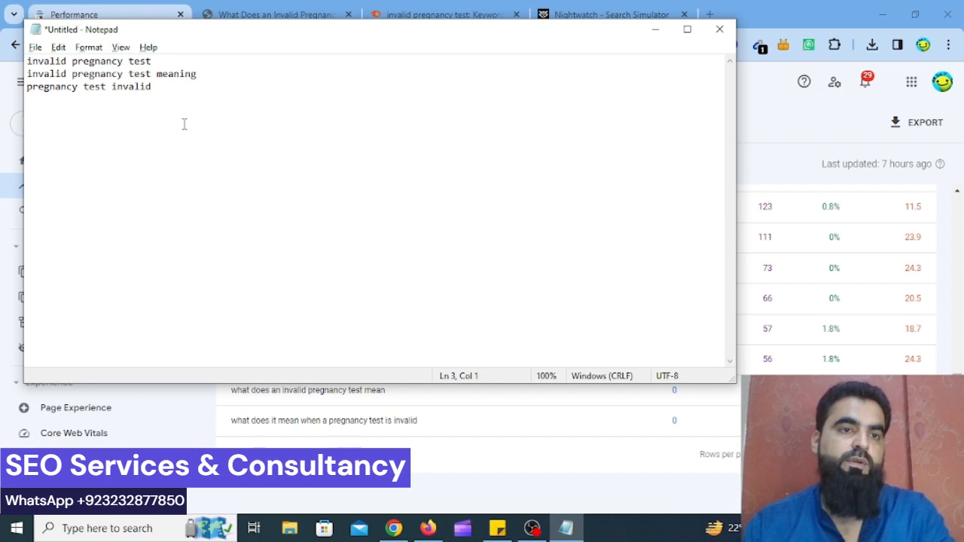
key(shift+End)
key(Left)
key(Up)
key(Up)
key(Up)
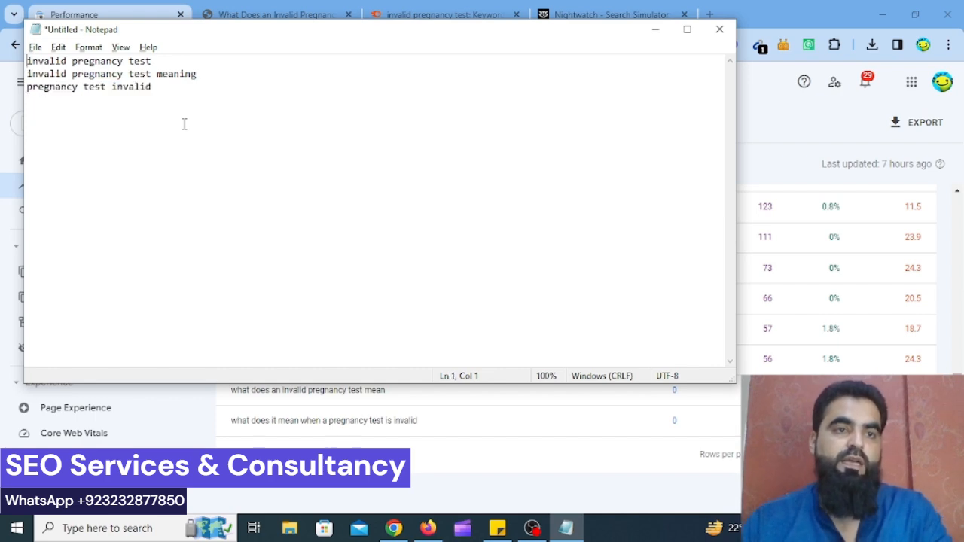
key(shift+Down)
key(shift+Left)
key(alt+Tab)
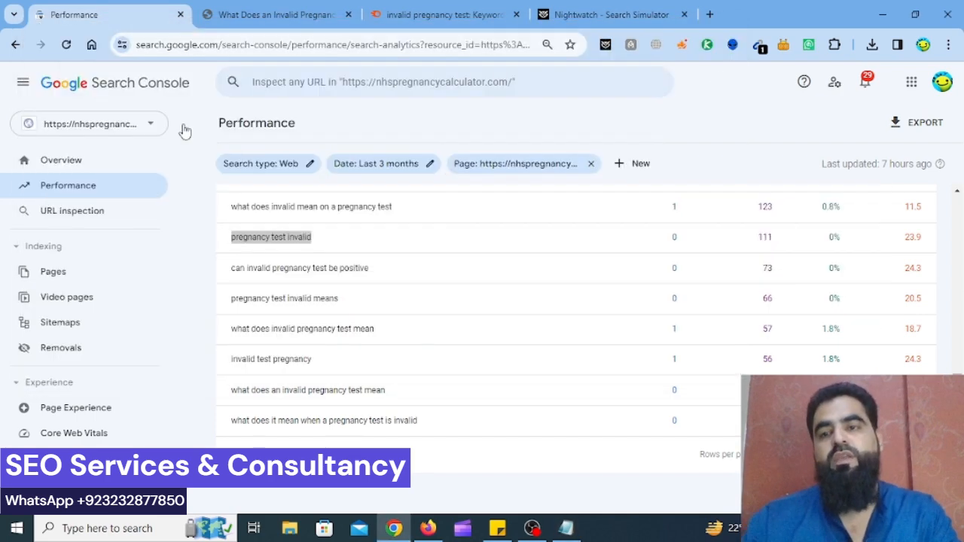
- Look through the invalid pregnancy test article down to its comment section and compare it with its Search Console performance data
scroll(452, 391, up, 5)
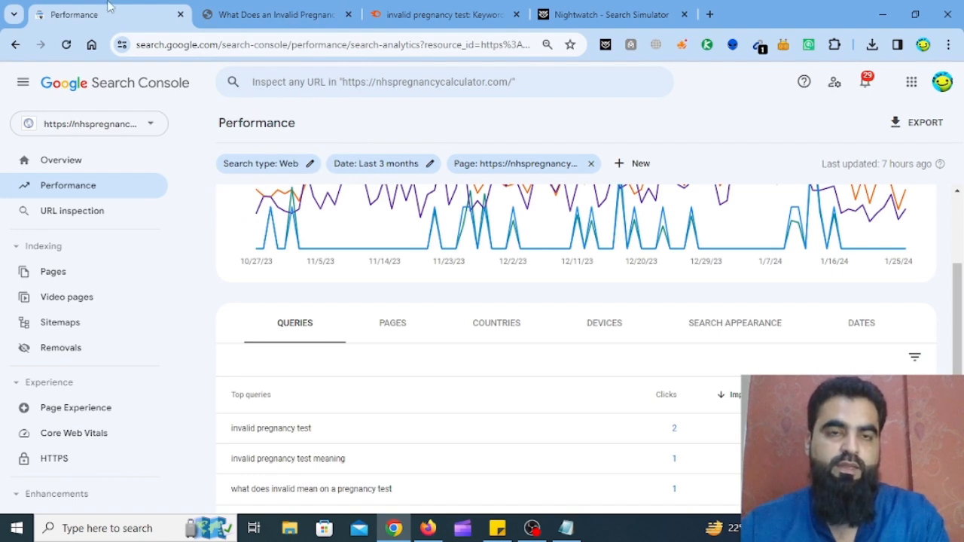
click(263, 6)
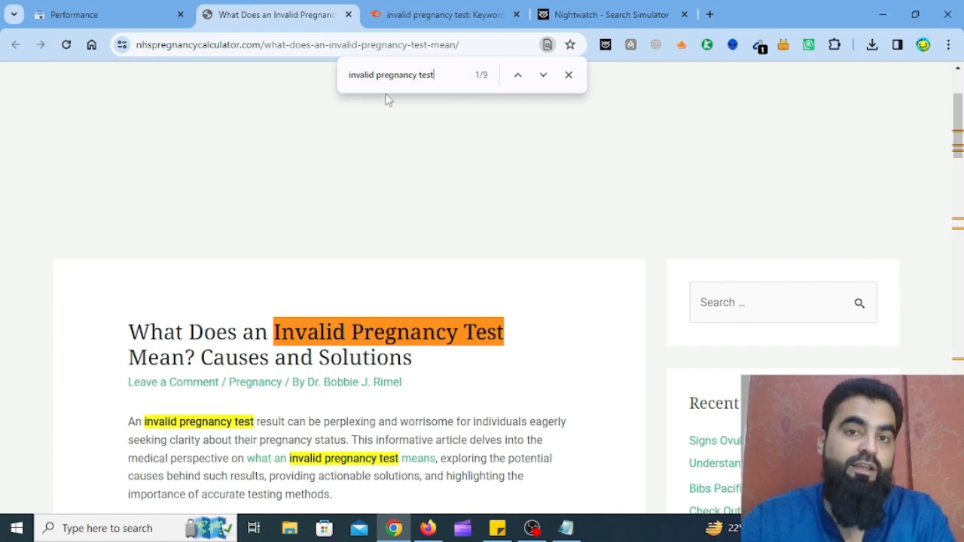
scroll(595, 362, down, 15)
scroll(586, 373, down, 10)
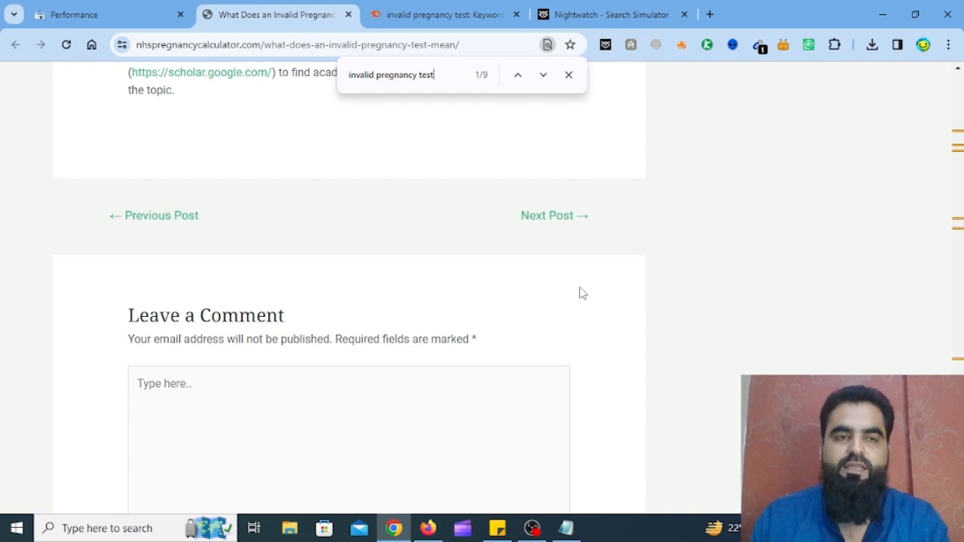
click(143, 13)
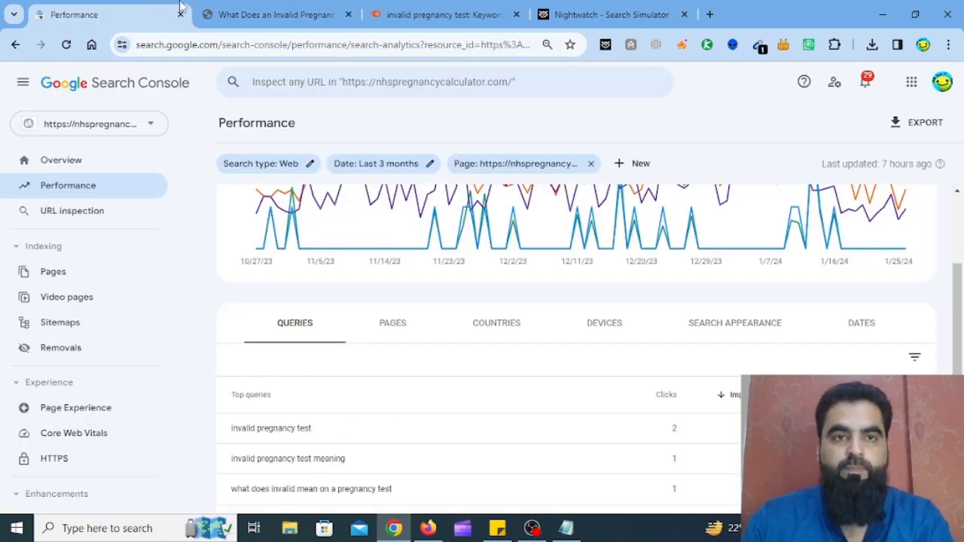
- Examine the article's URL slug "what-does-an-invalid-pregnancy-test-mean" and its ending, and return to the article title
click(239, 8)
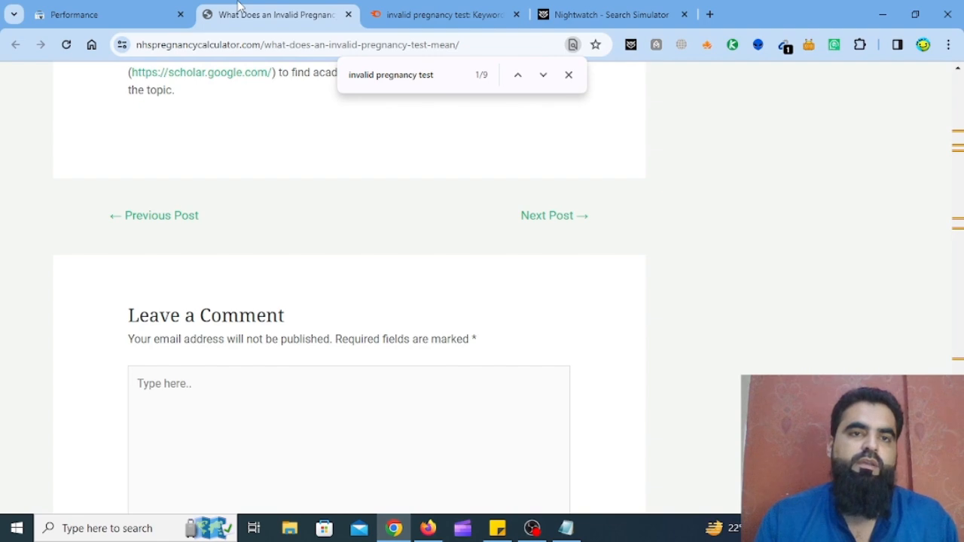
scroll(369, 328, up, 5)
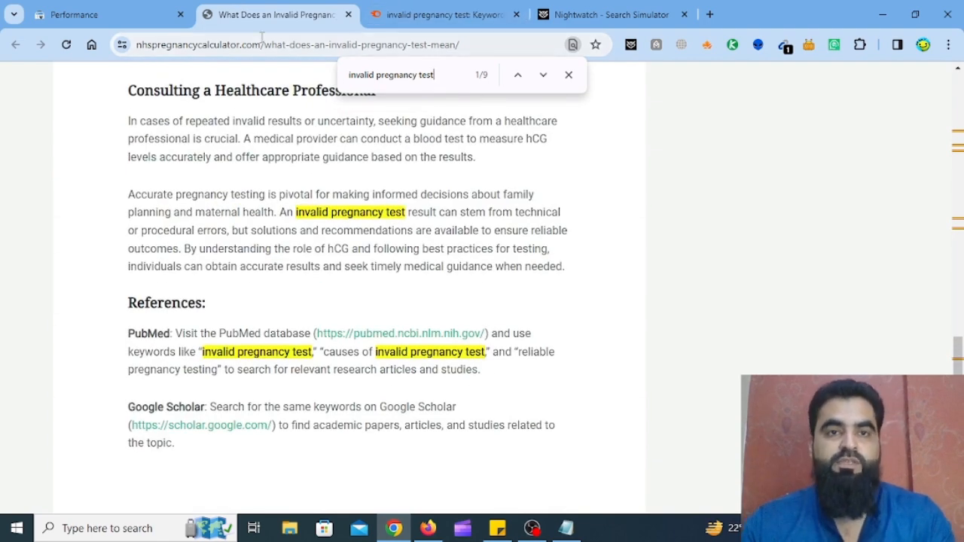
drag(265, 47, 473, 47)
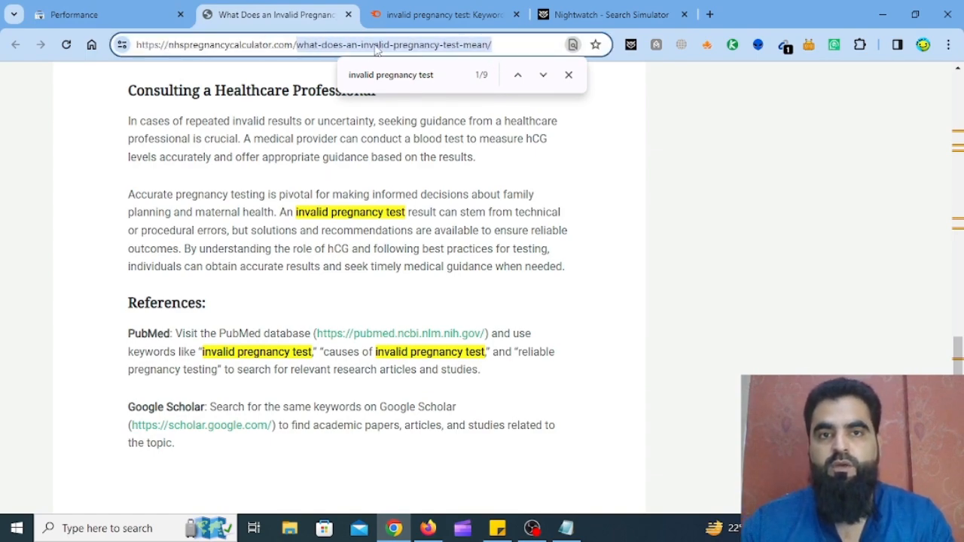
scroll(531, 218, up, 5)
scroll(531, 217, up, 15)
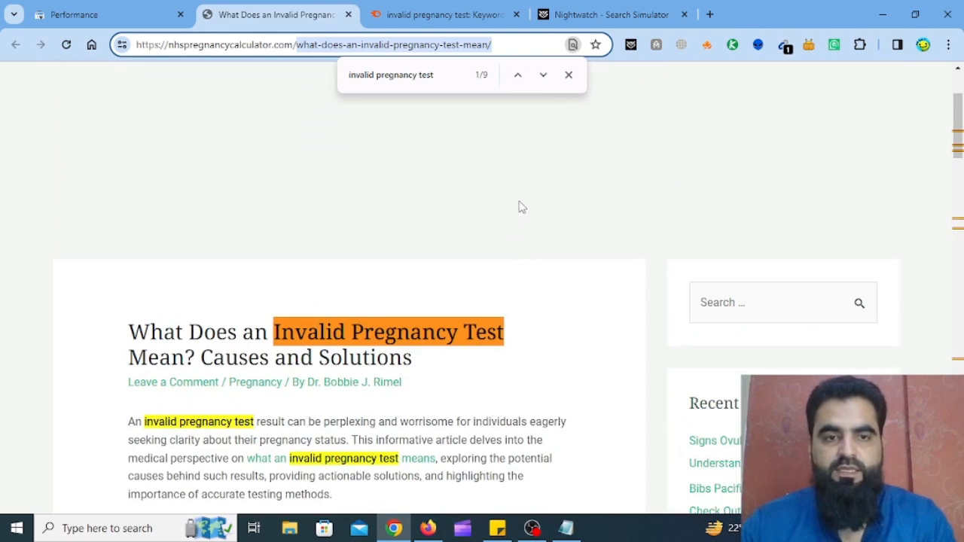
- Copy the title phrase "What Does an Invalid Pregnancy Test Mean" and search for it in Semrush's Keyword Magic Tool
click(240, 331)
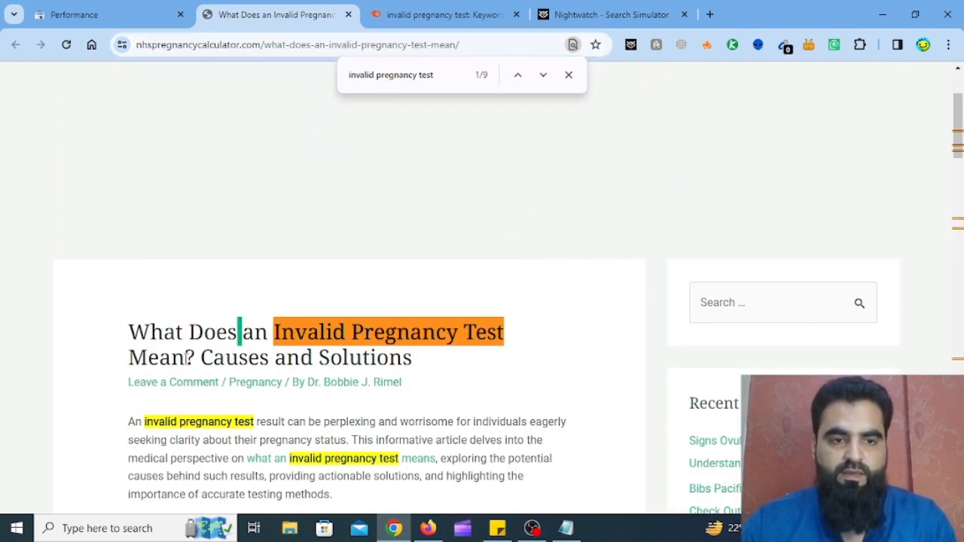
drag(186, 359, 128, 332)
click(444, 15)
click(442, 107)
key(ctrl+v)
key(Return)
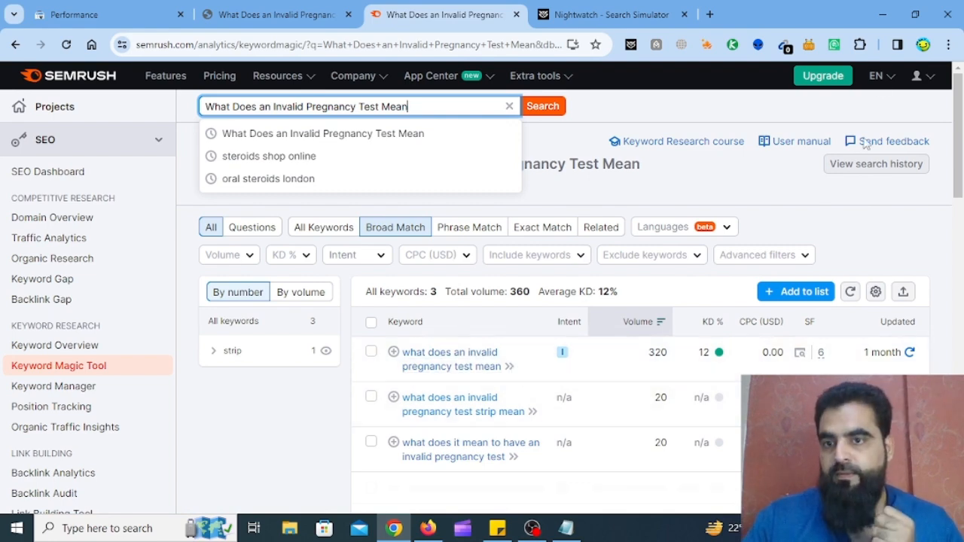
click(848, 218)
- Go back to the article and highlight the title phrase "What Does an Invalid Pregnancy Test Mean"
click(268, 7)
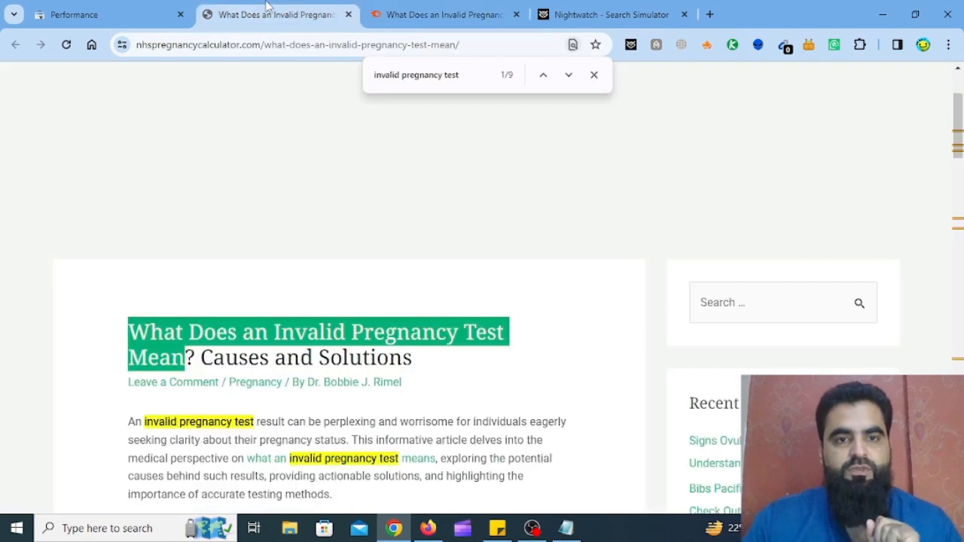
click(611, 375)
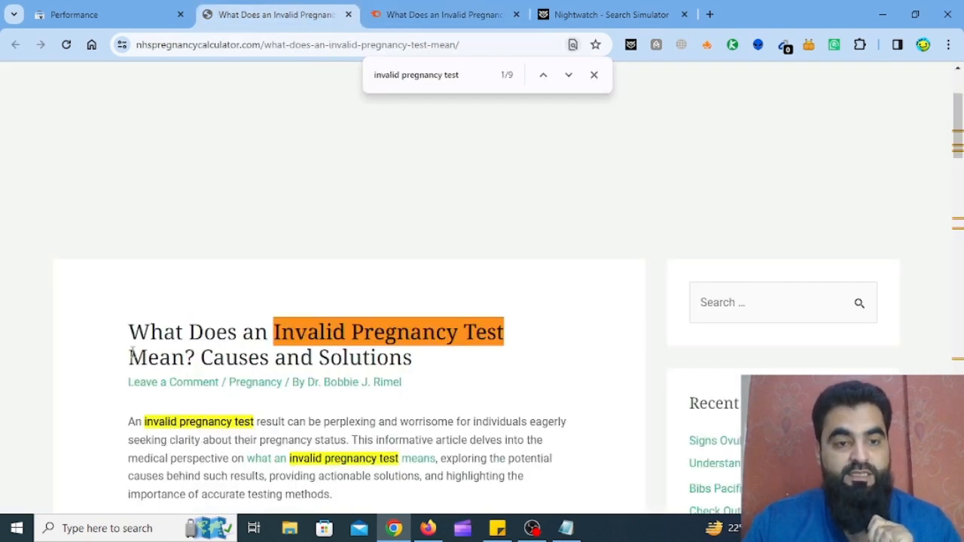
mouse_move(130, 332)
mouse_down()
mouse_move(185, 357)
mouse_move(132, 330)
mouse_up()
click(187, 357)
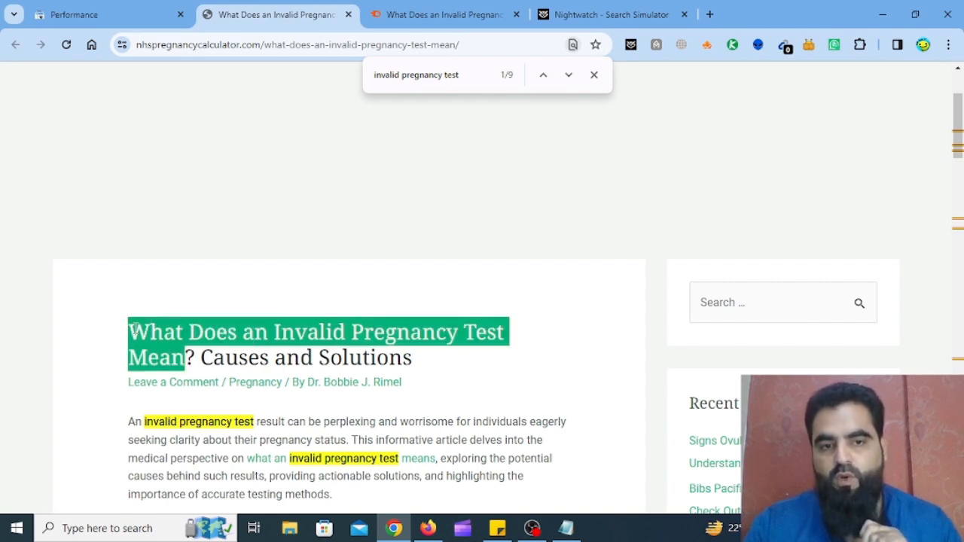
- Check the title phrase's volume and keyword difficulty in Semrush against the article title and its Search Console queries
click(132, 330)
click(444, 15)
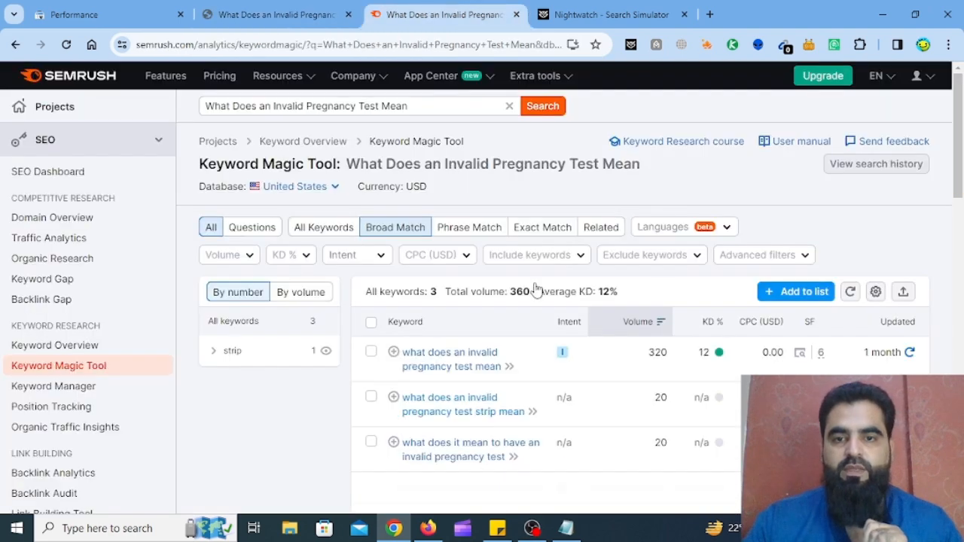
mouse_move(719, 354)
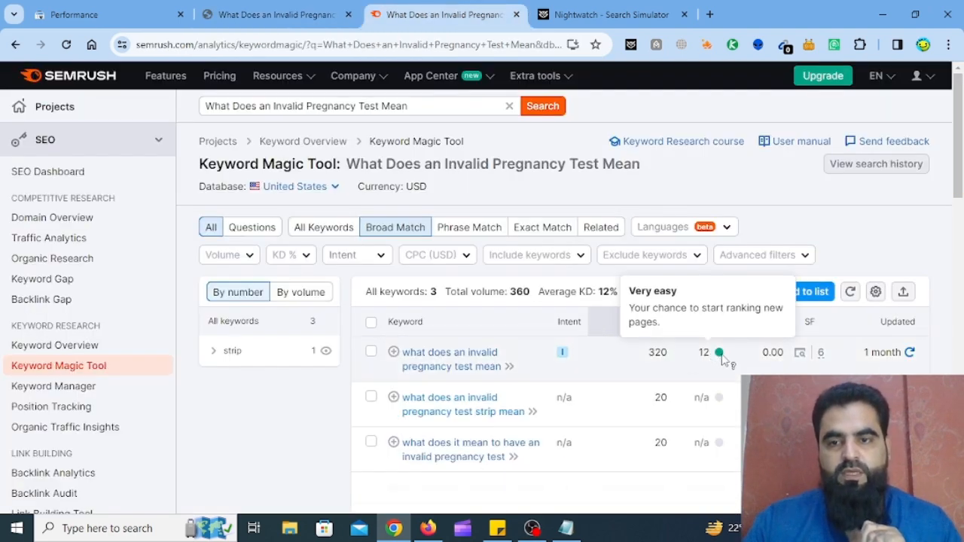
click(275, 14)
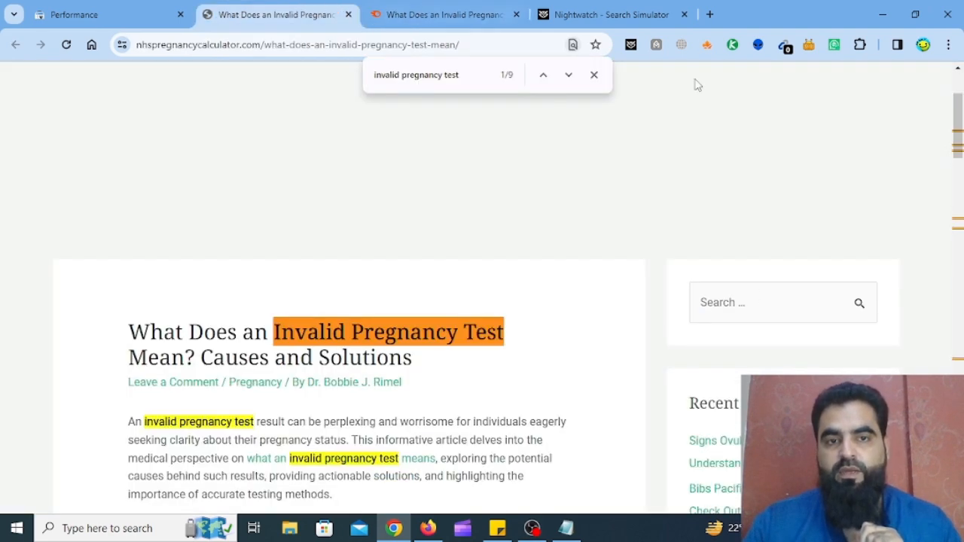
click(81, 14)
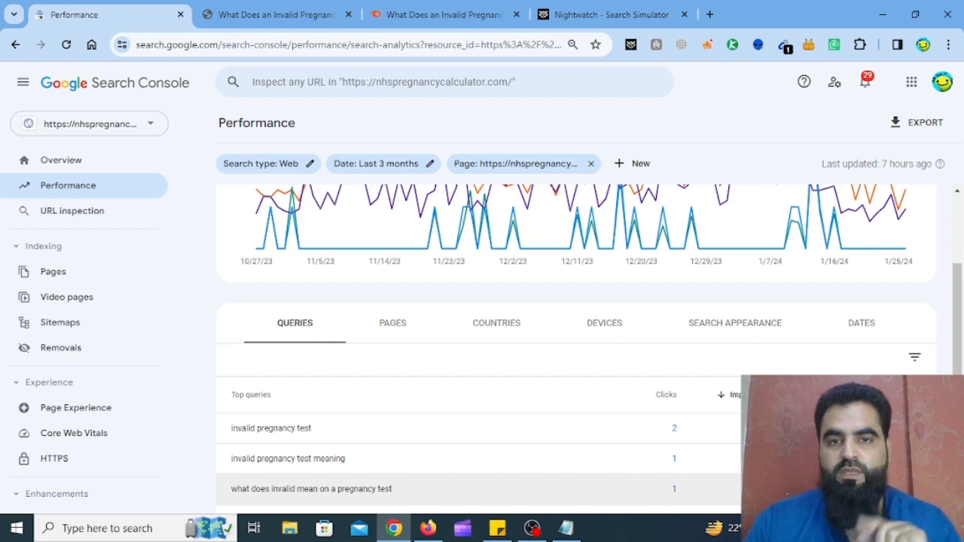
click(427, 9)
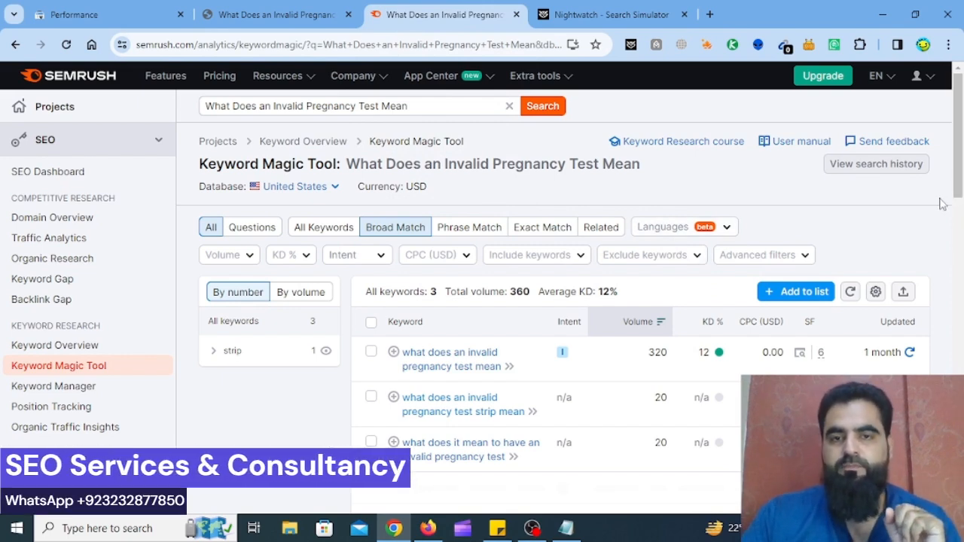
click(90, 14)
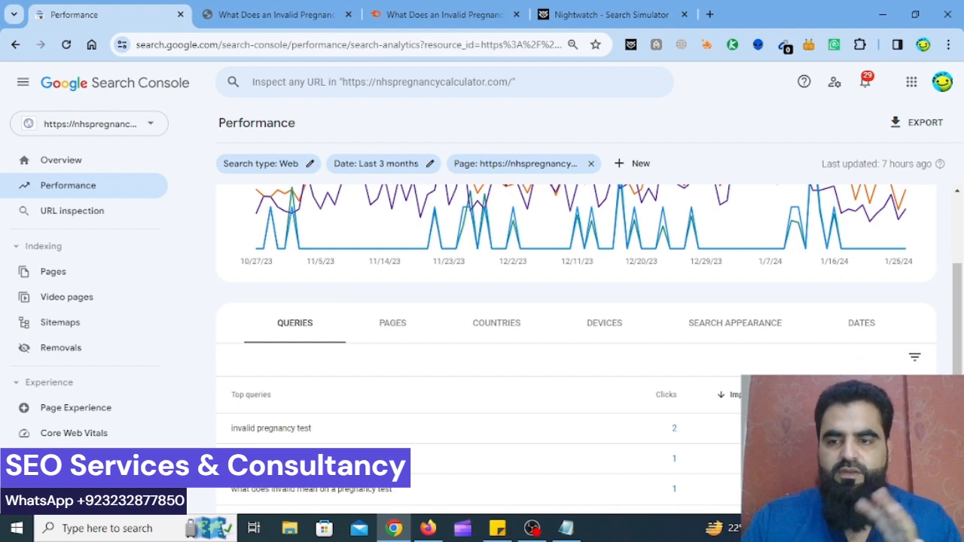
click(276, 14)
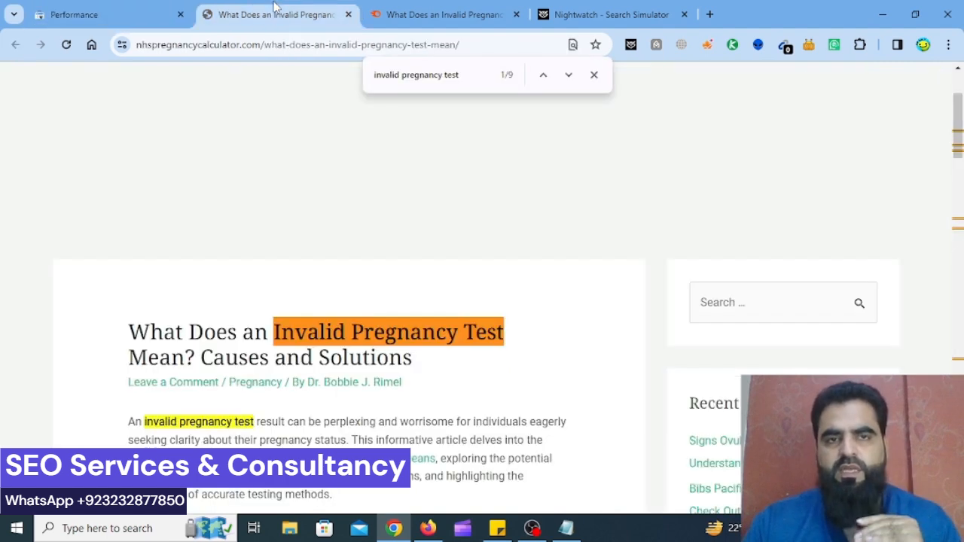
- Shorten the Keyword Magic Tool query to "Invalid Pregnancy Test" and run the search
click(459, 9)
click(272, 106)
drag(272, 106, 189, 89)
key(BackSpace)
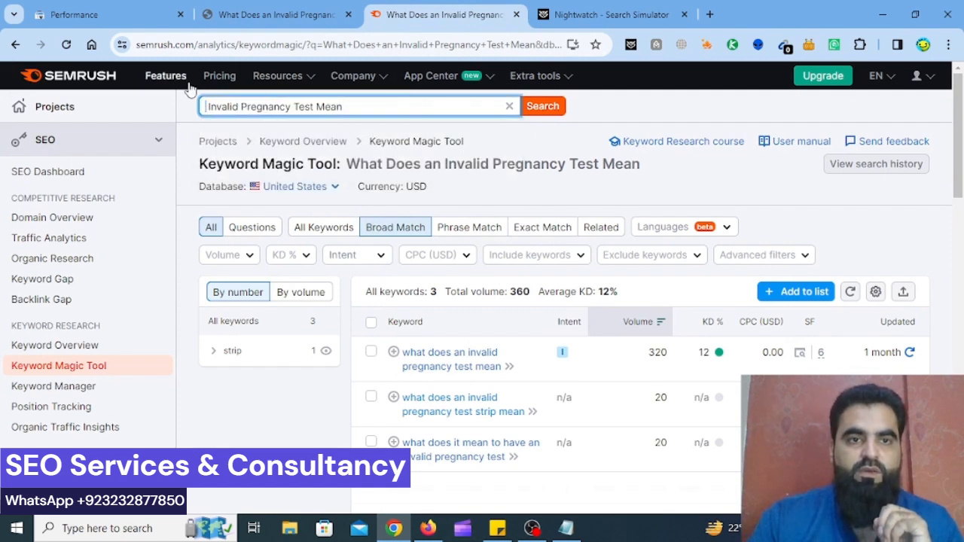
key(BackSpace)
key(BackSpace)
key(BackSpace)
key(BackSpace)
key(BackSpace)
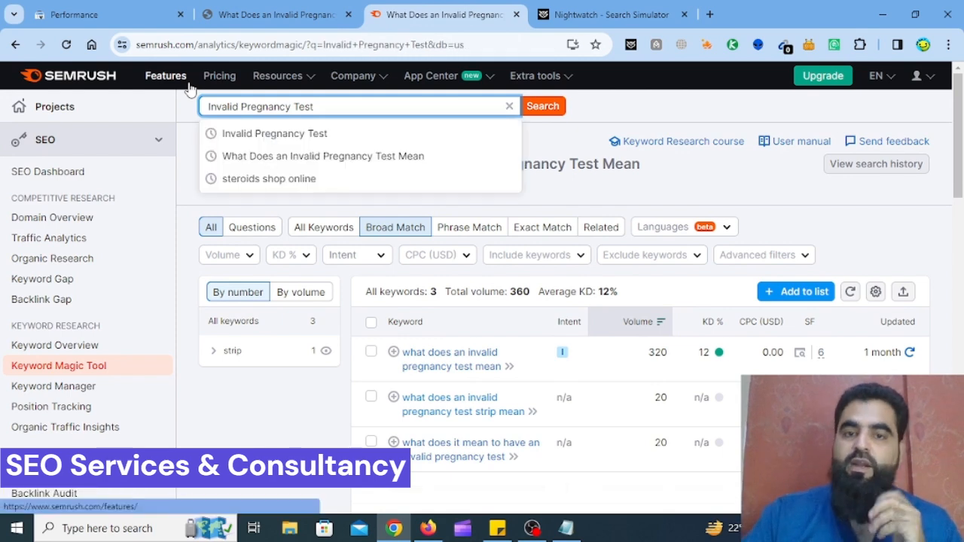
key(Return)
- In the article title, highlight "What Does an Invalid Pregnancy Test Mean" and, separately, the shorter keyword "Invalid Pregnancy Test"
click(224, 8)
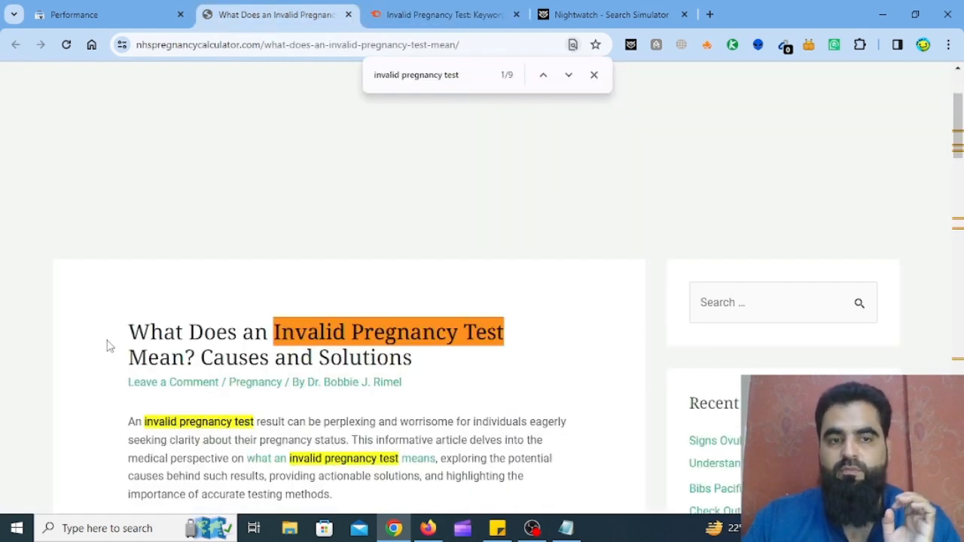
drag(132, 335, 189, 357)
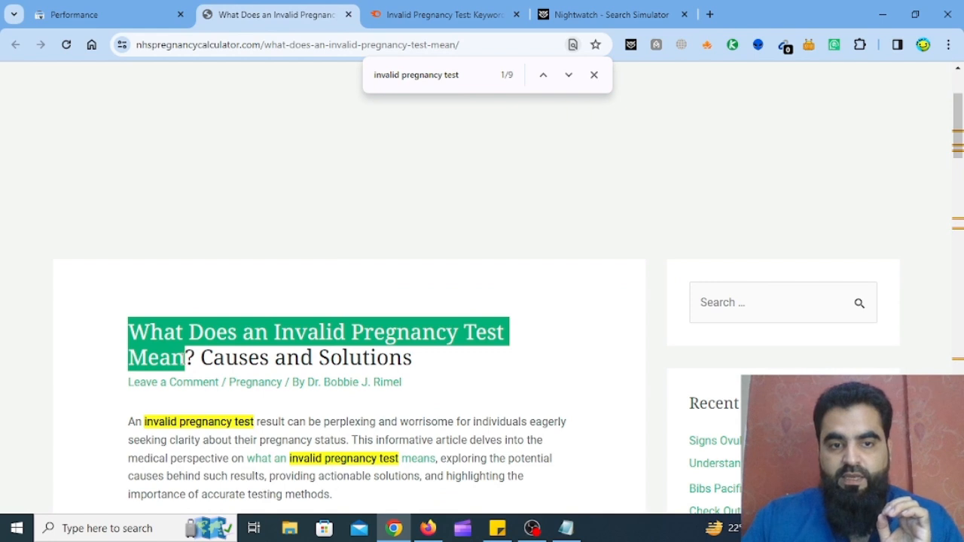
click(265, 329)
drag(275, 331, 507, 329)
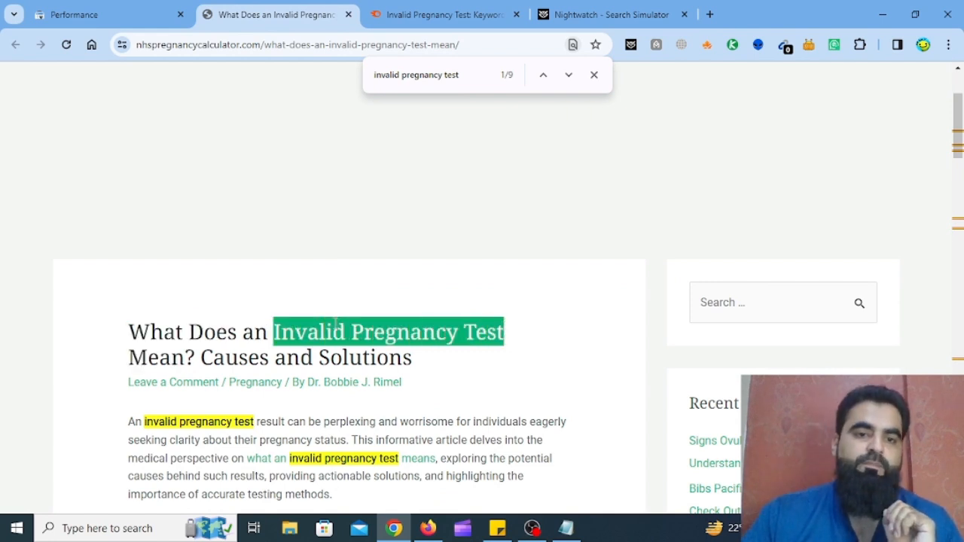
click(329, 325)
- Examine the search volume of the keyword "invalid pregnancy test" in the Semrush results
click(459, 11)
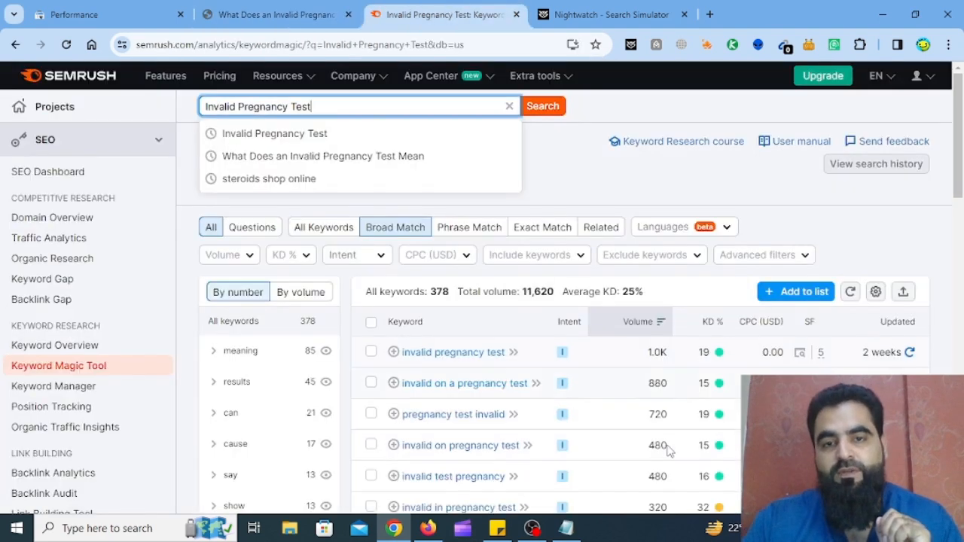
double_click(653, 354)
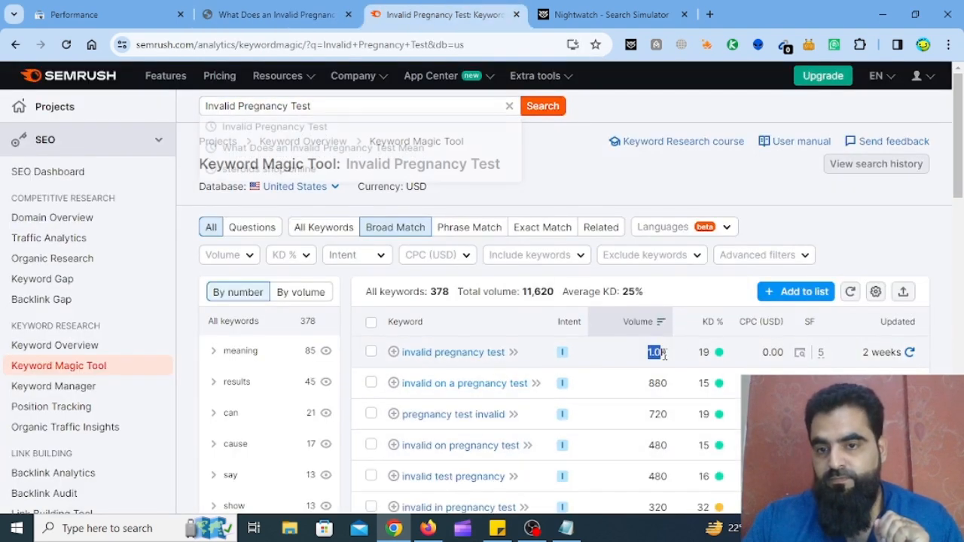
click(649, 362)
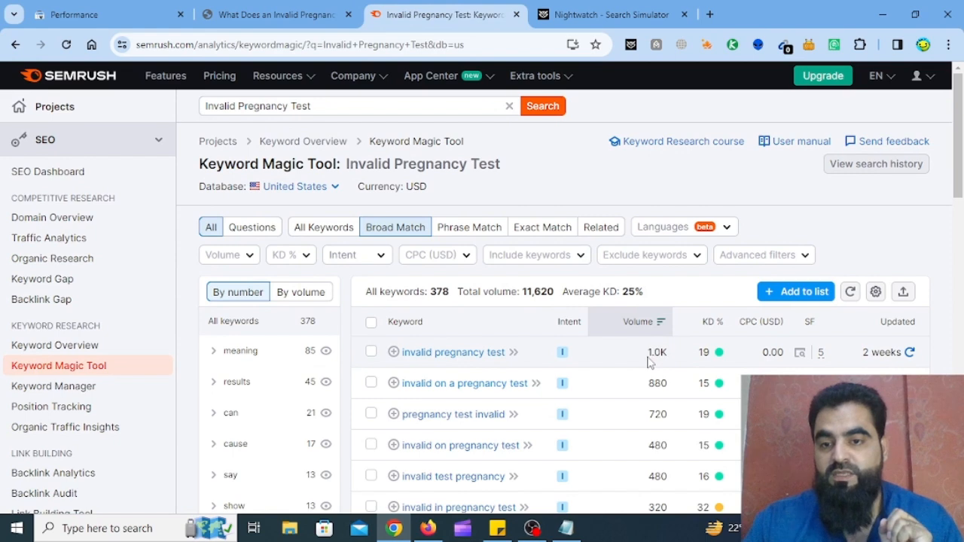
double_click(657, 354)
click(657, 356)
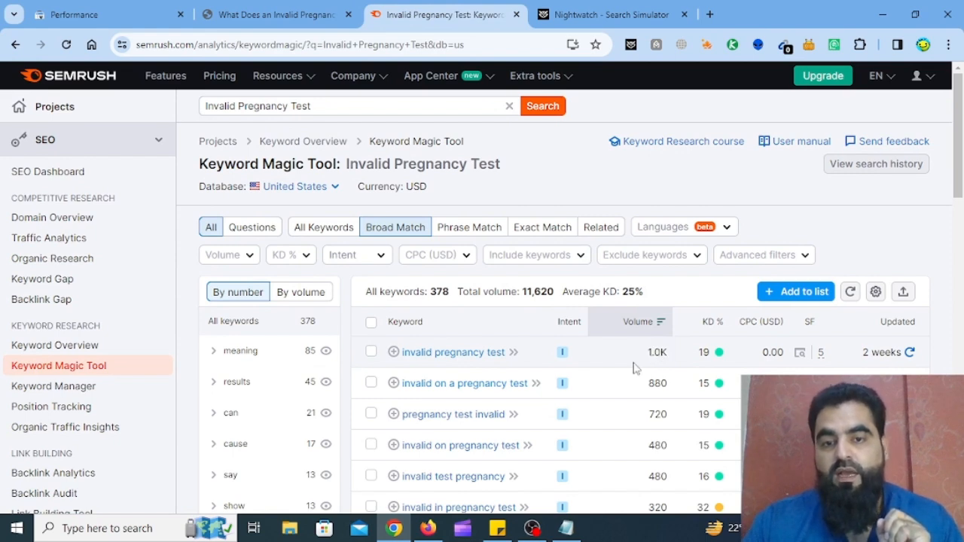
double_click(656, 351)
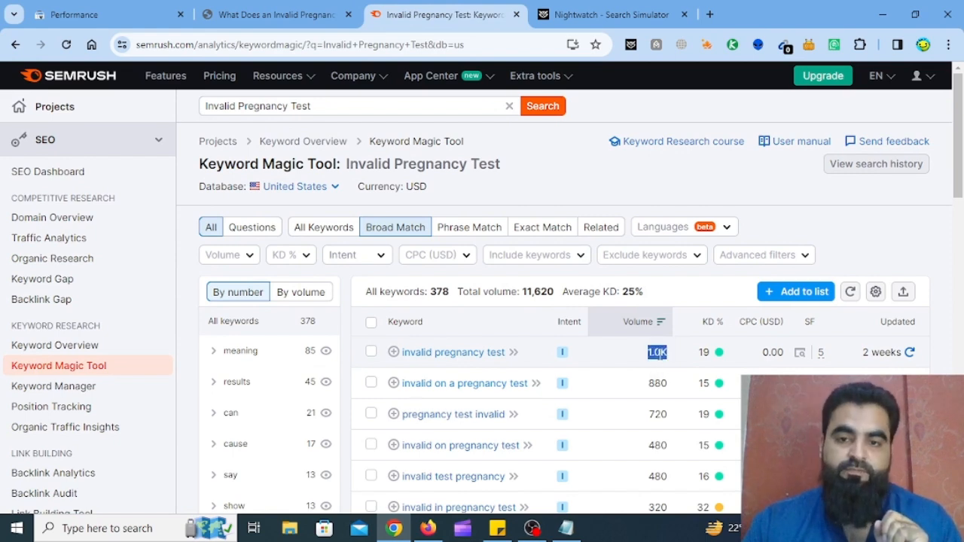
- Revisit the Search Console queries, and look through the live article's introduction, video, causes and solutions headings before returning to its title
click(275, 14)
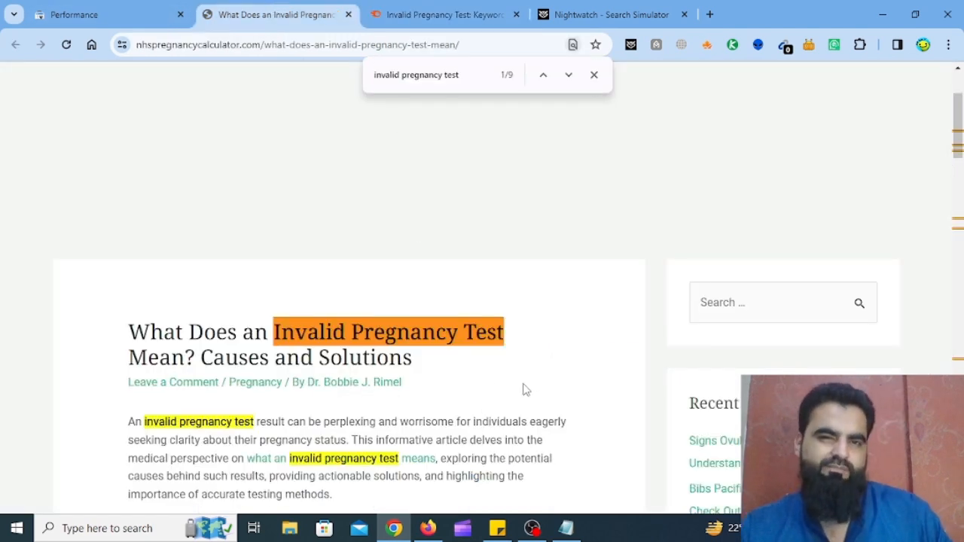
click(123, 9)
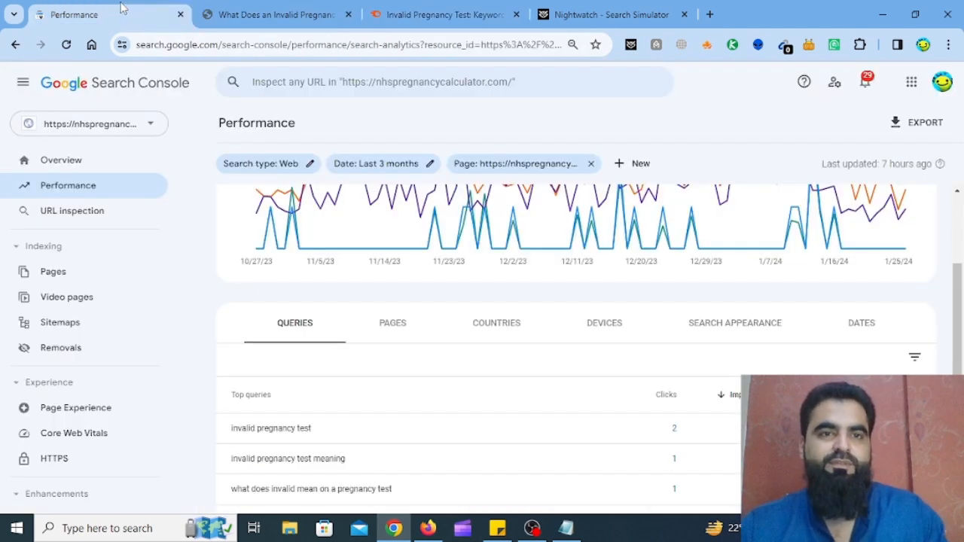
key(ctrl+Tab)
scroll(652, 189, down, 5)
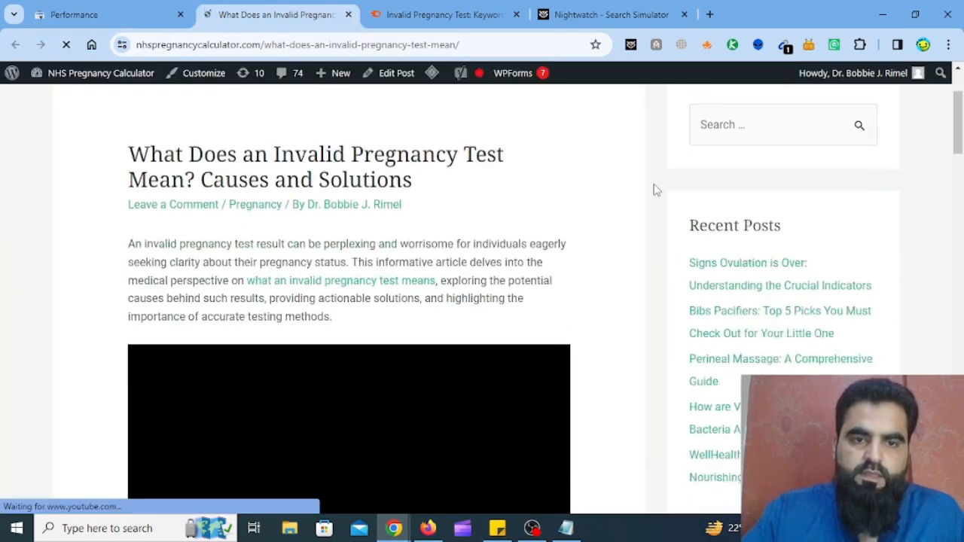
scroll(660, 262, down, 3)
scroll(660, 262, up, 8)
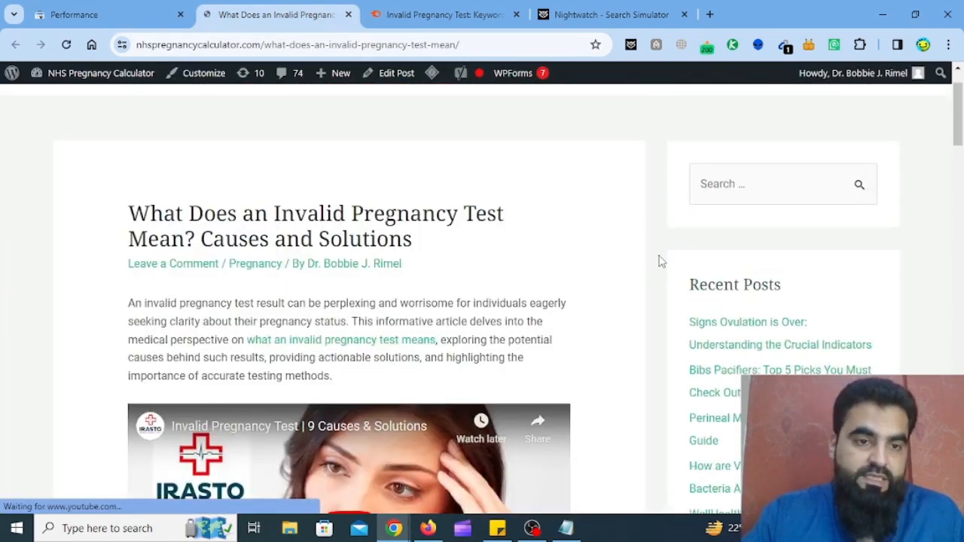
scroll(660, 262, down, 4)
scroll(660, 260, down, 3)
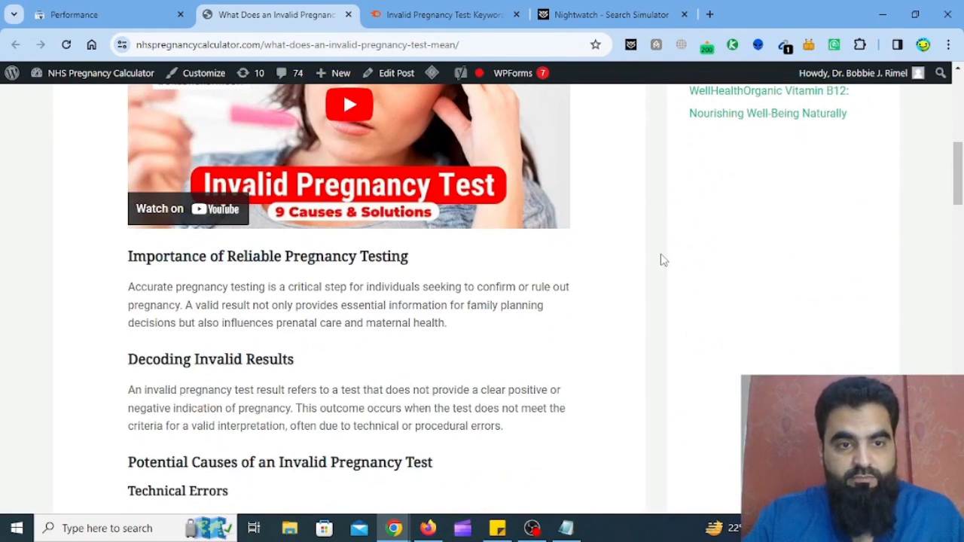
scroll(652, 265, down, 2)
scroll(652, 264, down, 2)
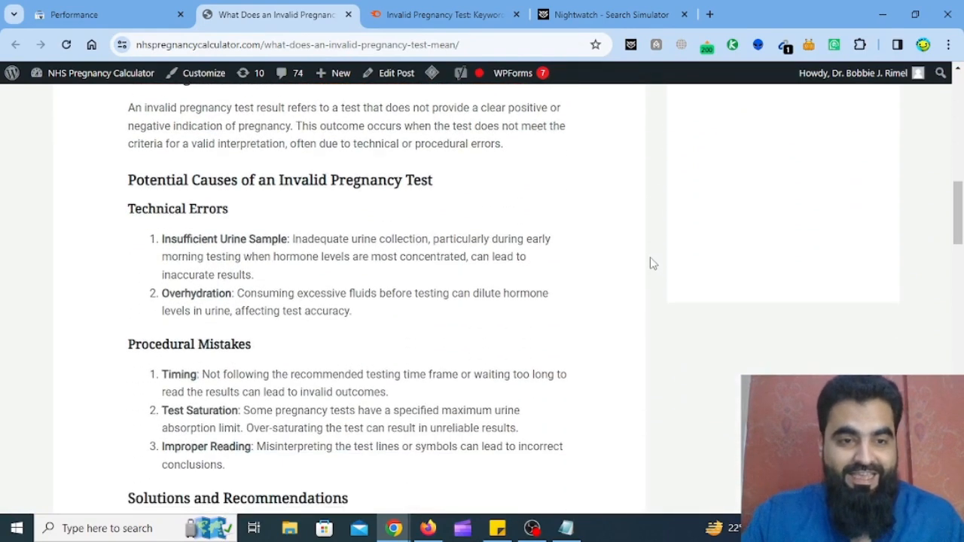
scroll(650, 263, up, 10)
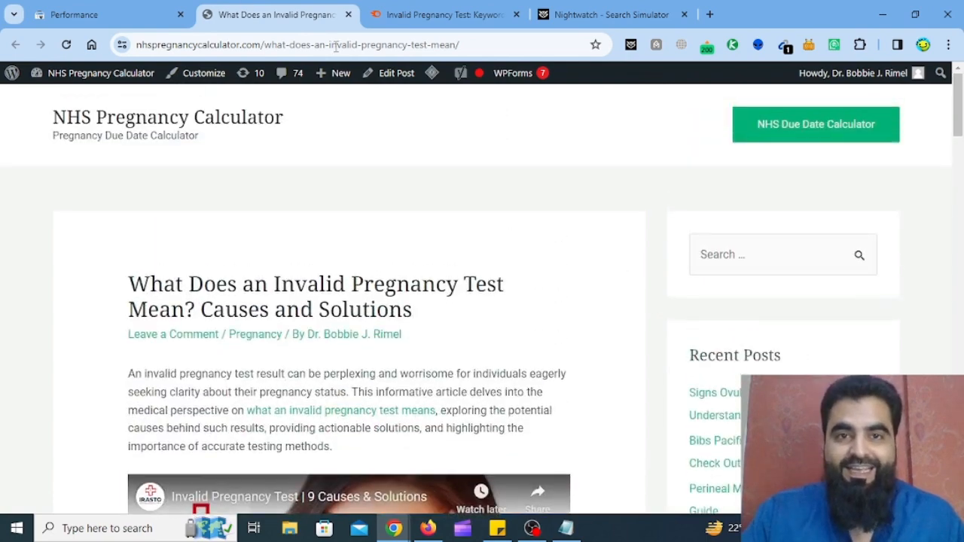
- Open the invalid pregnancy test article for editing in WordPress and look over its content
click(392, 75)
click(590, 189)
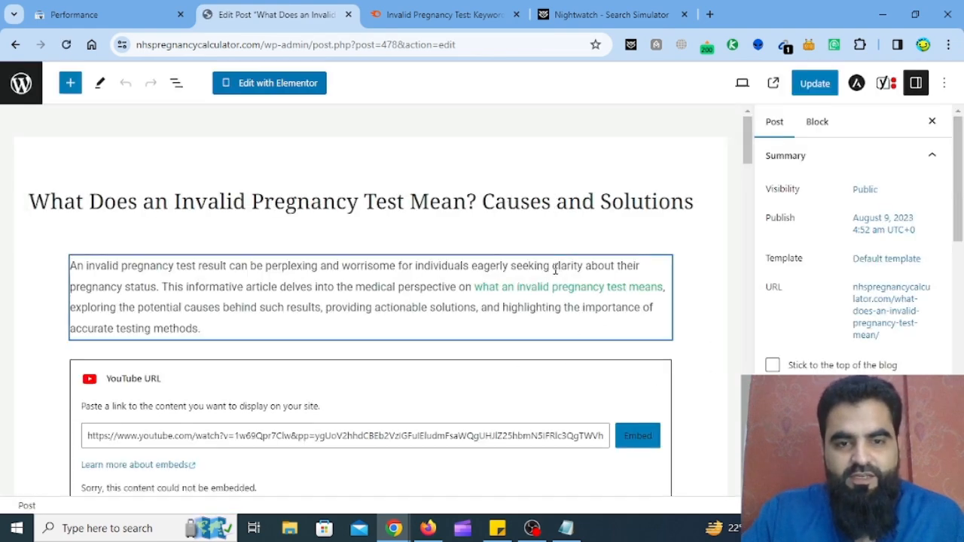
scroll(678, 308, down, 3)
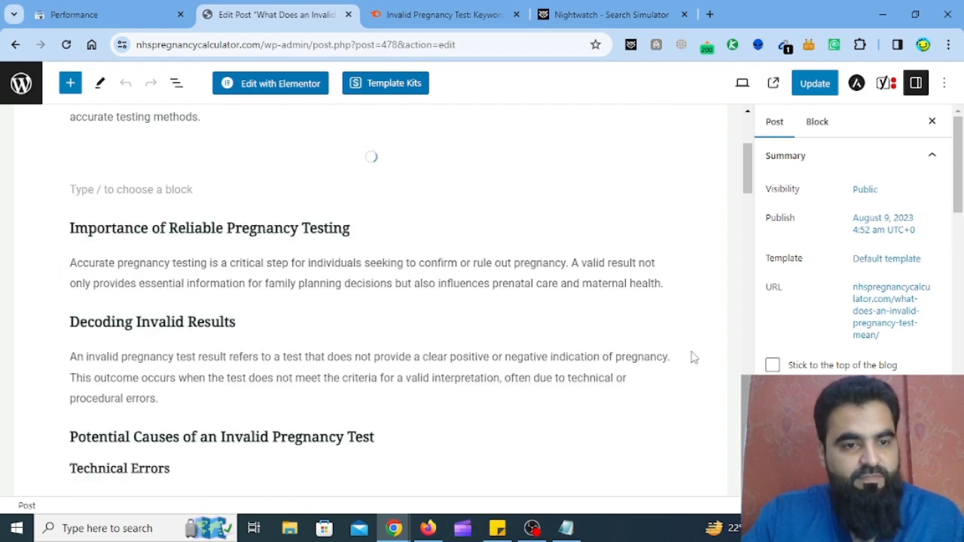
scroll(694, 358, up, 3)
- Examine the post title in the editor, highlighting "Invalid Pregnancy Test" and then "What Does an Invalid Pregnancy Test Mean?"
click(489, 202)
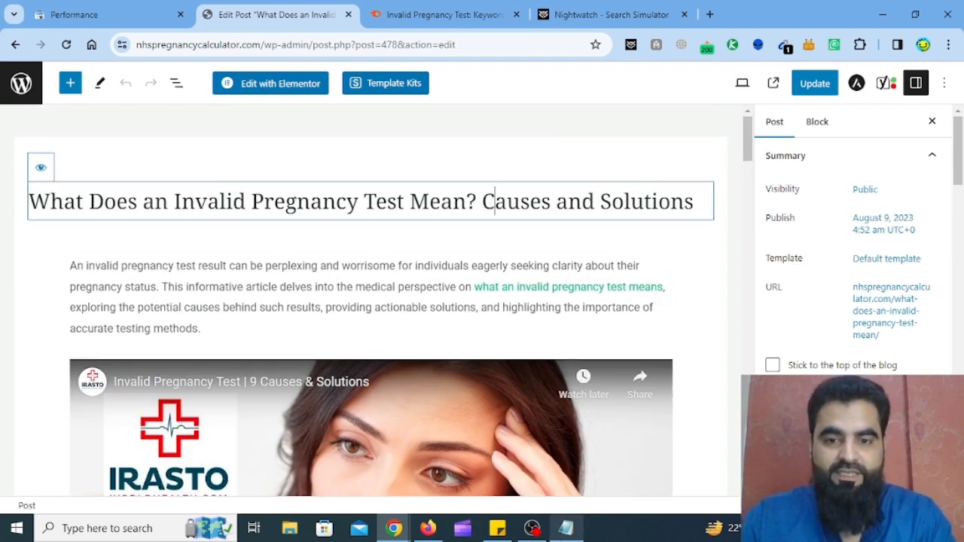
click(561, 525)
key(alt+Tab)
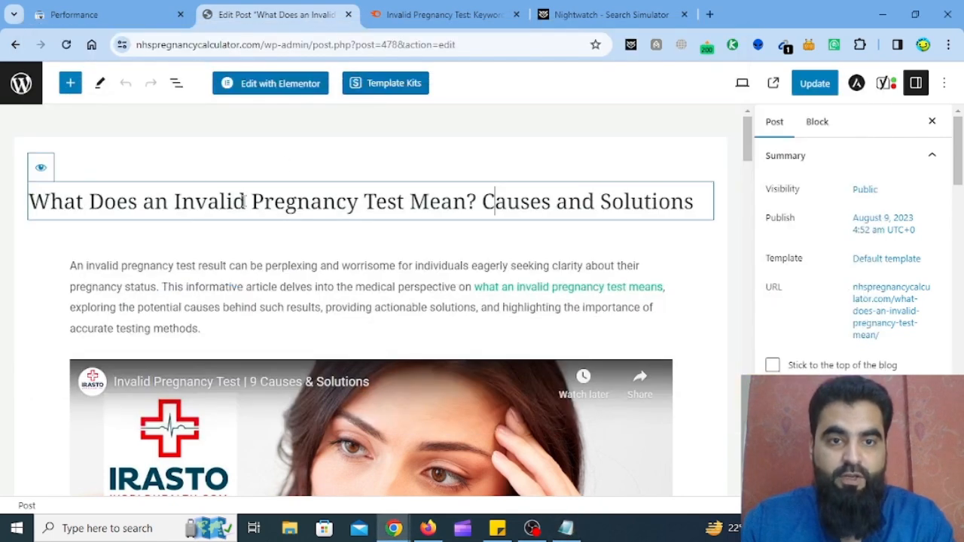
drag(174, 203, 397, 191)
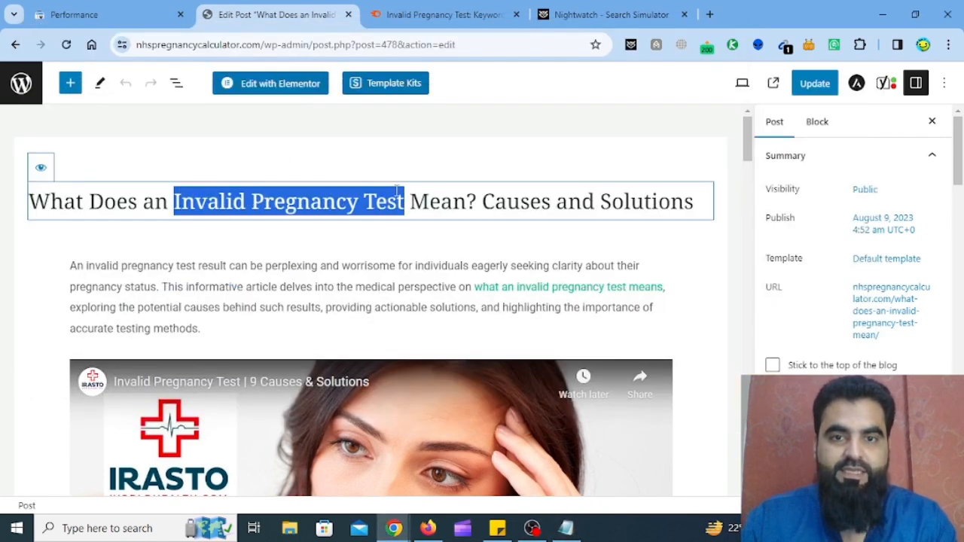
click(483, 204)
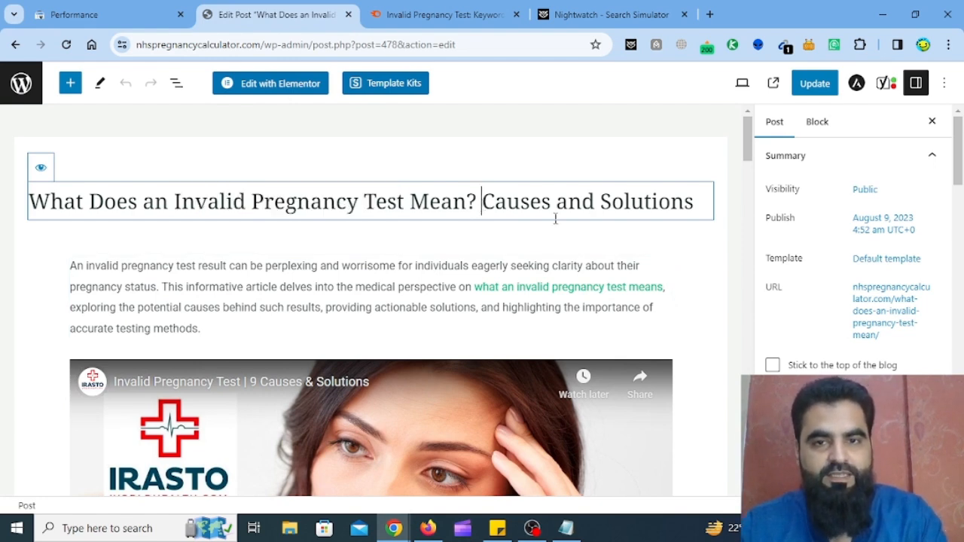
mouse_move(475, 206)
mouse_down()
mouse_move(22, 205)
mouse_move(477, 200)
mouse_up()
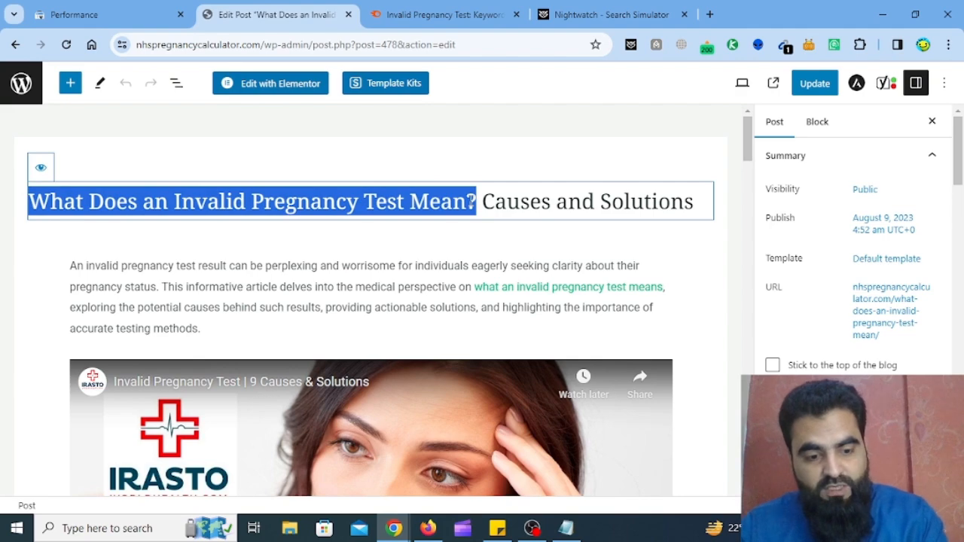
- Remove "Causes & Solutions" from the end of the article's SEO title
scroll(641, 342, down, 20)
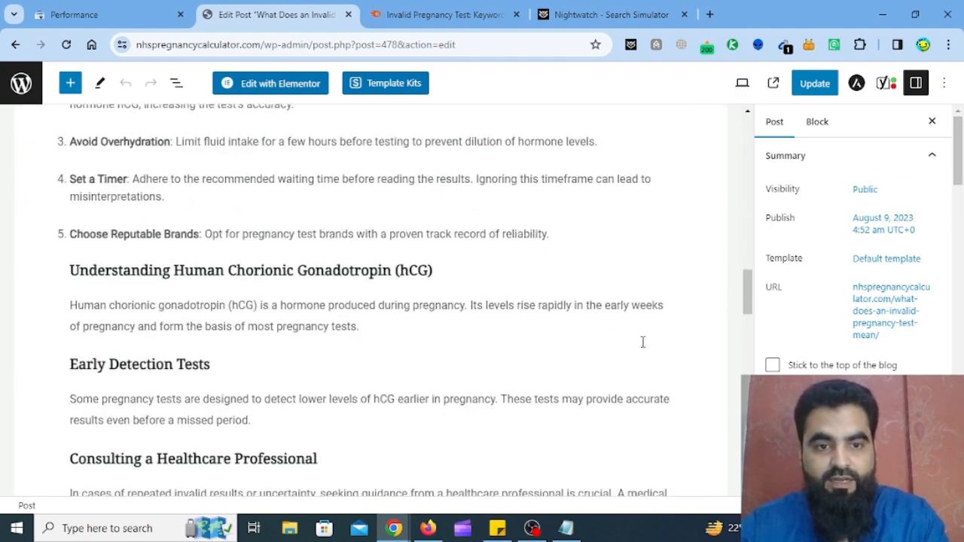
scroll(642, 341, down, 15)
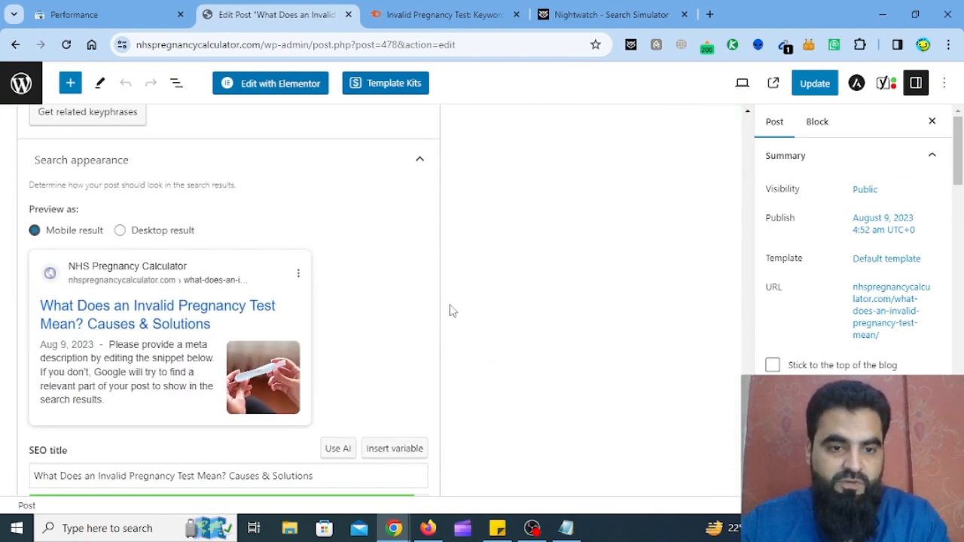
scroll(311, 320, down, 2)
click(341, 340)
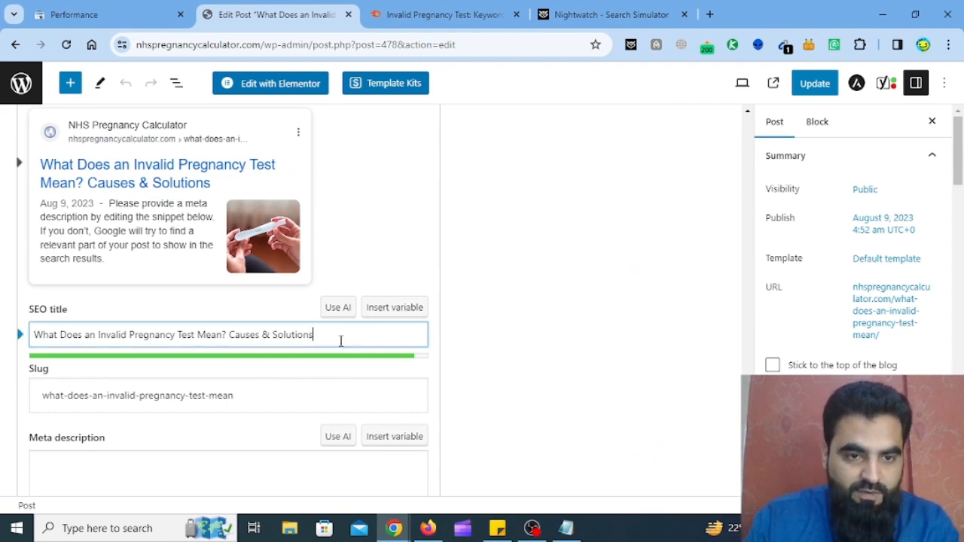
key(ctrl+shift+Left)
key(ctrl+shift+Left)
key(ctrl+shift+Left)
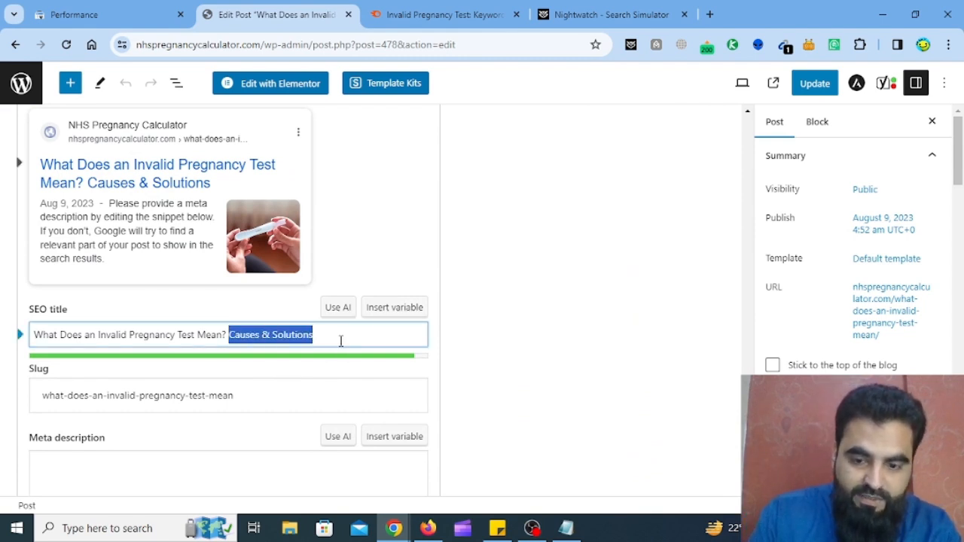
key(BackSpace)
key(BackSpace)
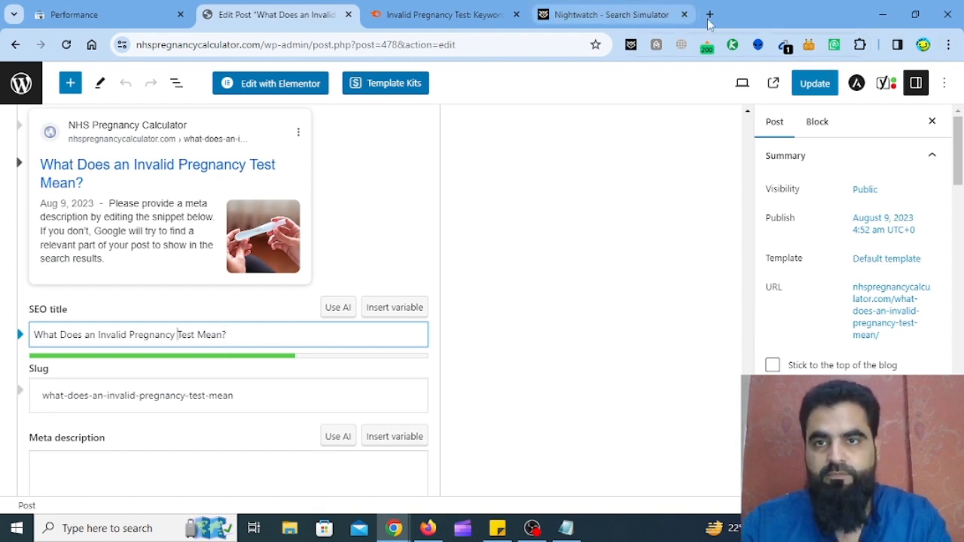
- Open the invalid pregnancy test article's live page from the page list in Search Console
click(106, 14)
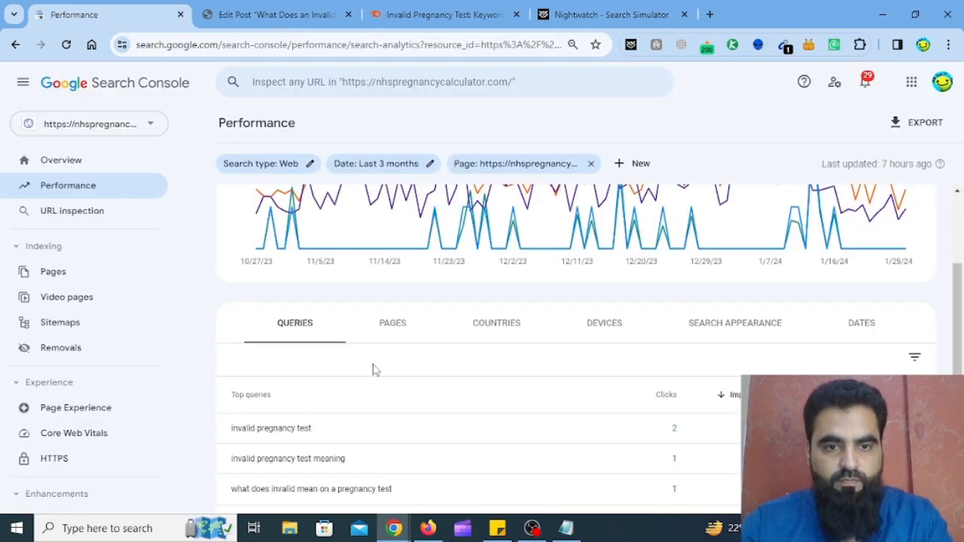
click(397, 330)
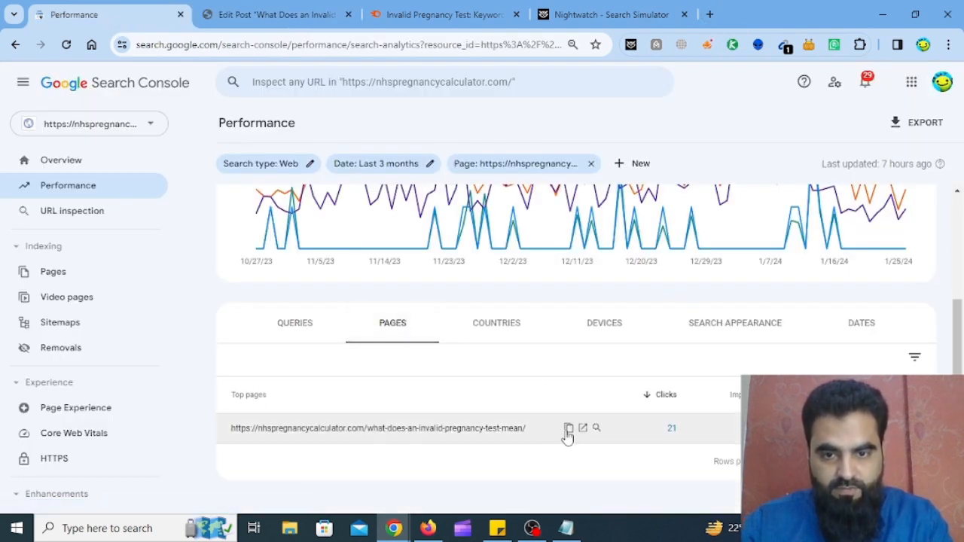
click(582, 430)
click(282, 44)
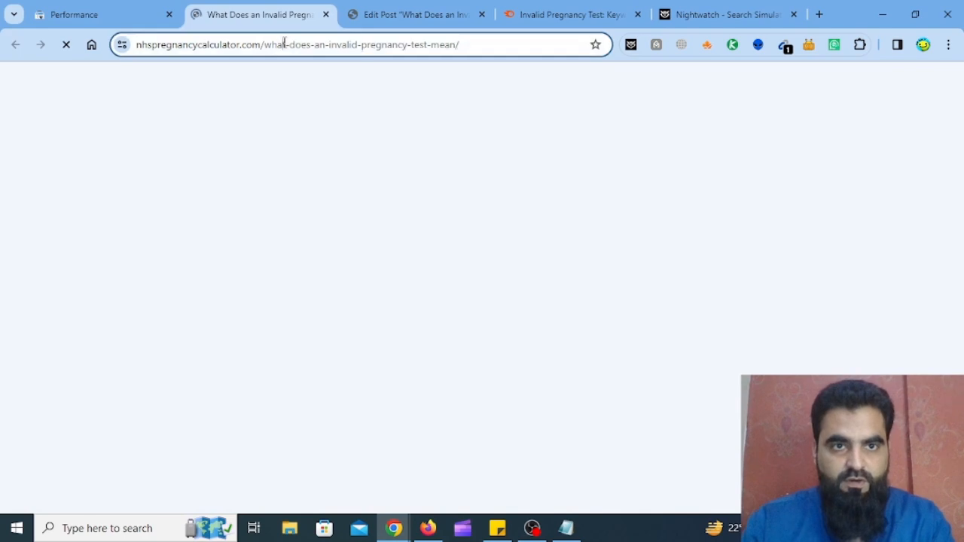
key(Home)
text(site:)
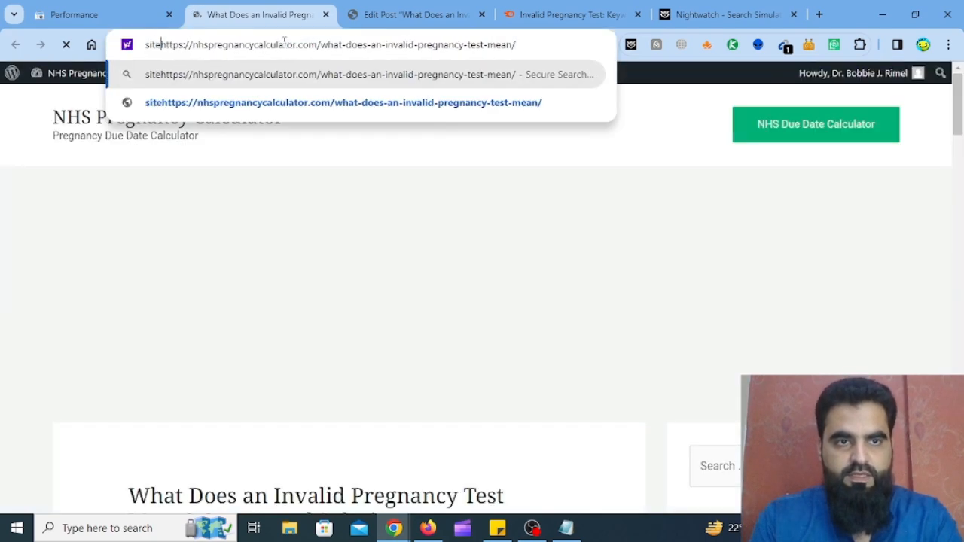
key(ctrl+a)
key(ctrl+c)
key(BackSpace)
text(goog)
key(Return)
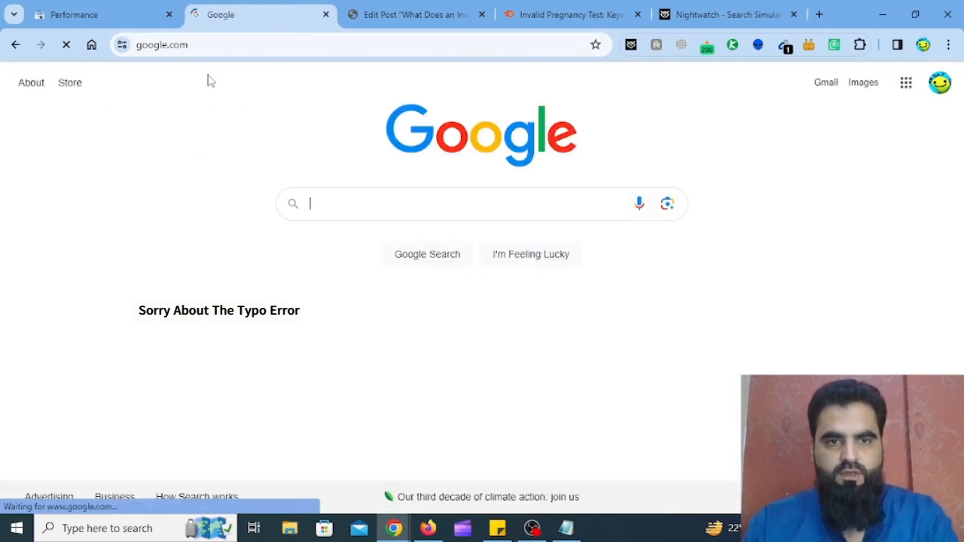
key(ctrl+v)
key(Return)
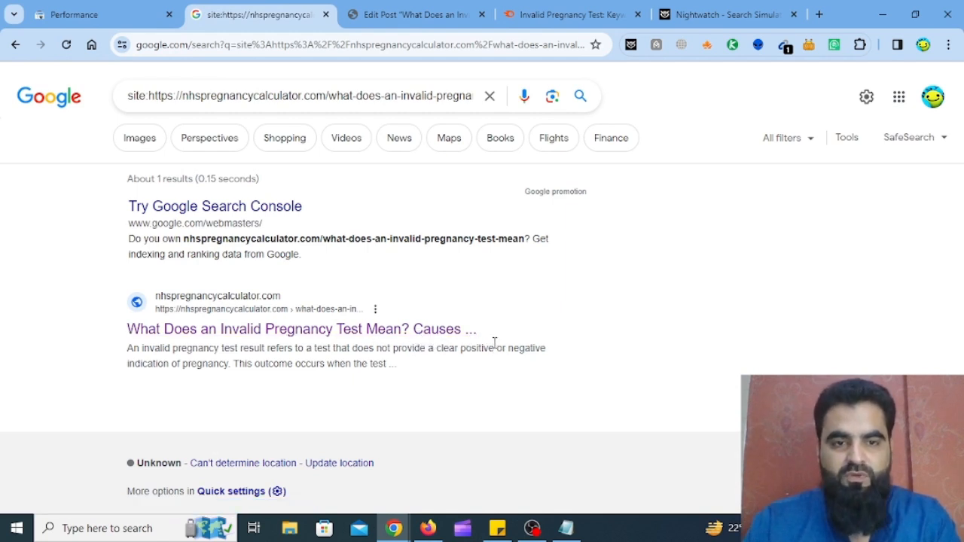
- Return to the WordPress editor and insert a copy of "Invalid Pregnancy Test" followed by a colon at the start of the SEO title
click(452, 13)
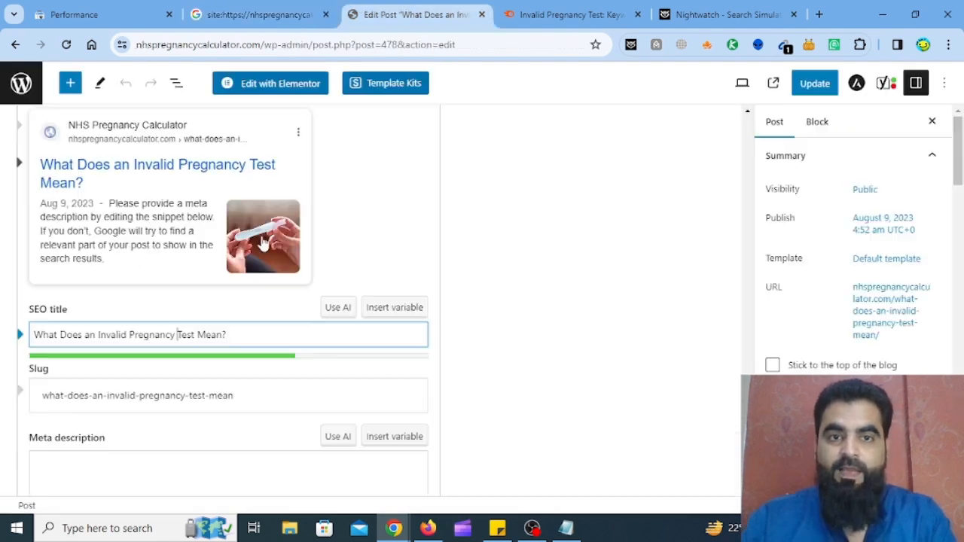
click(307, 334)
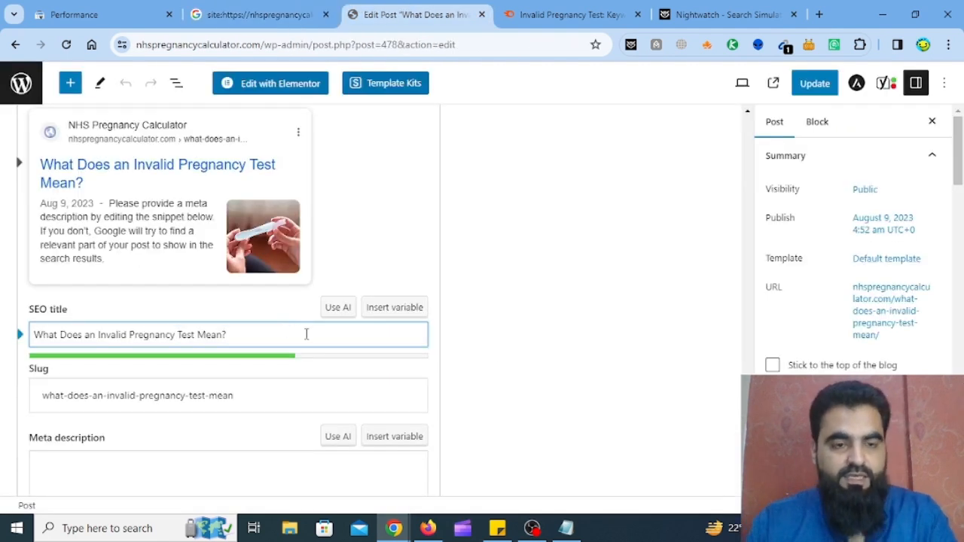
key(ctrl+shift+Left)
key(ctrl+shift+Left)
key(ctrl+shift+Left)
key(ctrl+shift+Left)
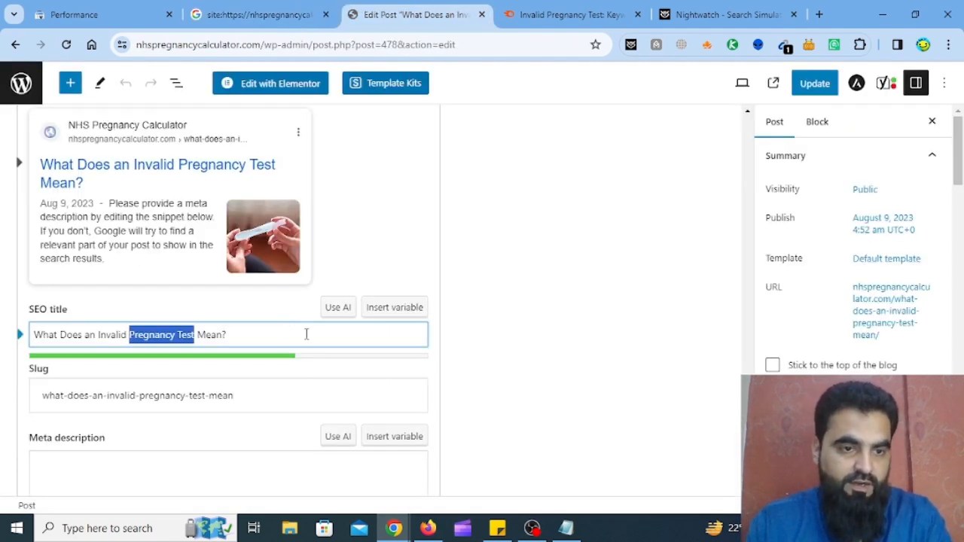
key(ctrl+shift+Right)
key(ctrl+c)
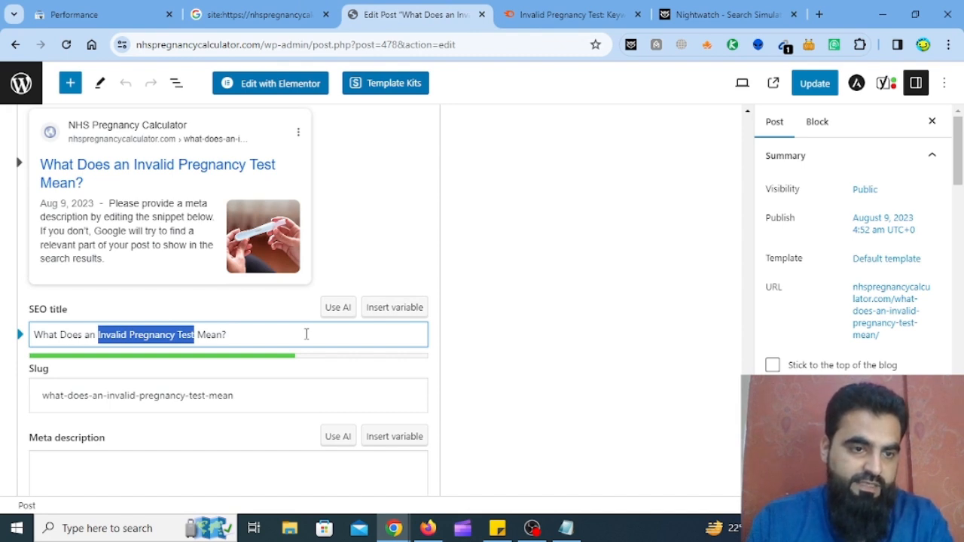
key(Home)
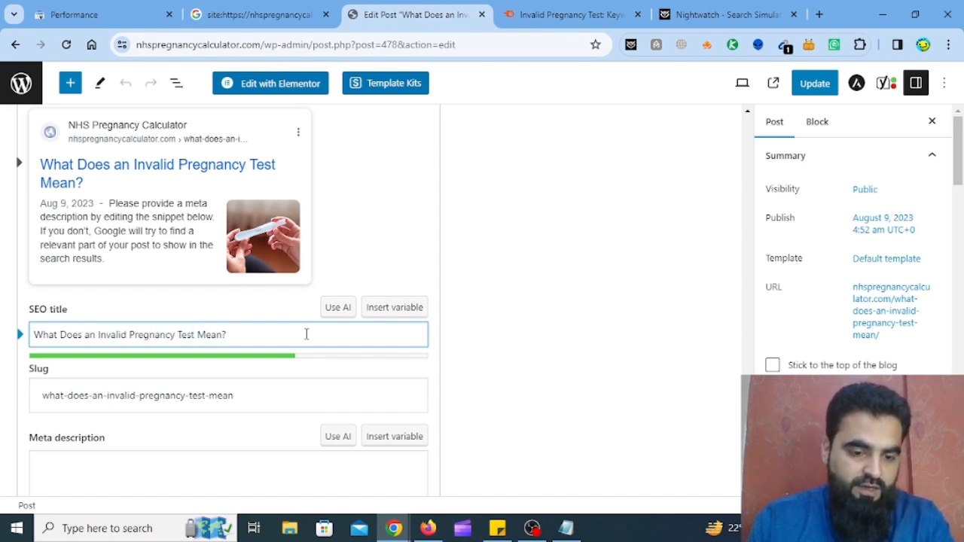
key(ctrl+v)
text(:)
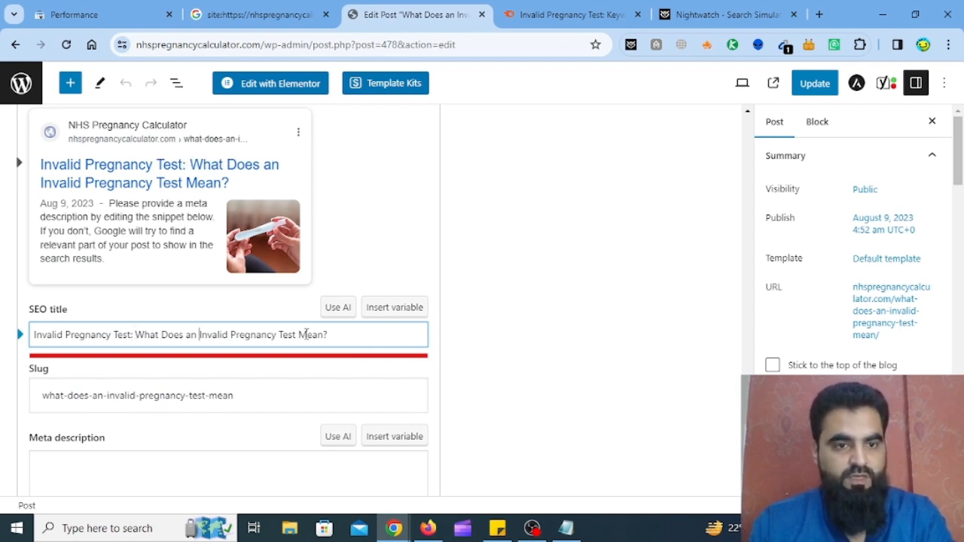
- Replace the second "Invalid Pregnancy Test" in the SEO title with "It"
key(ctrl+shift+Right)
key(ctrl+shift+Right)
key(ctrl+shift+Right)
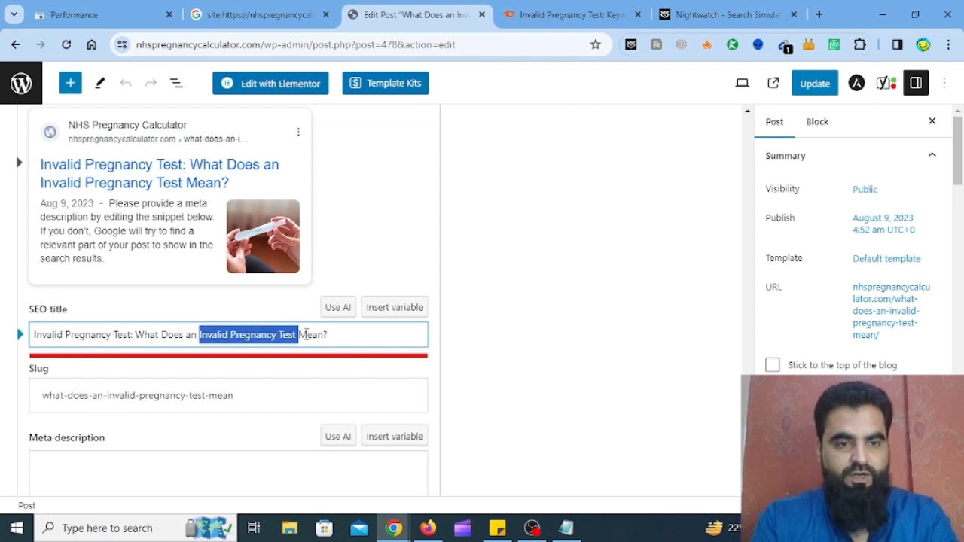
text(It)
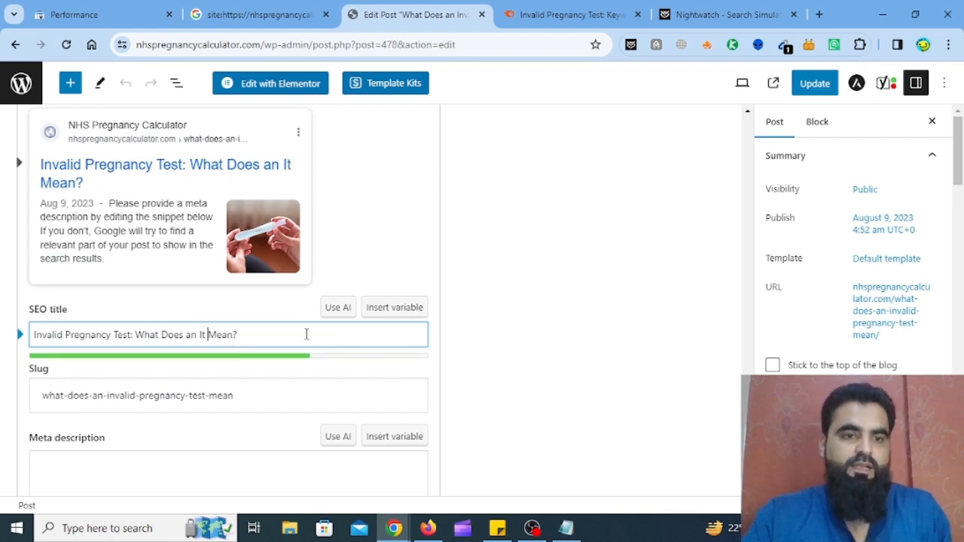
- Compare the post title, highlighting "What Does an Invalid Pregnancy Test Mean?", with the edited SEO title and its search preview
scroll(636, 373, up, 6)
scroll(635, 378, up, 15)
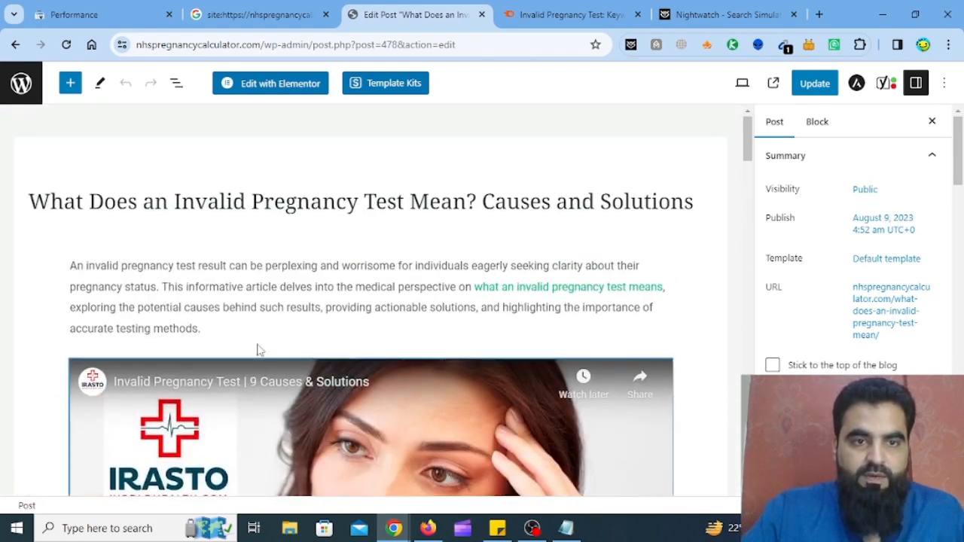
click(343, 195)
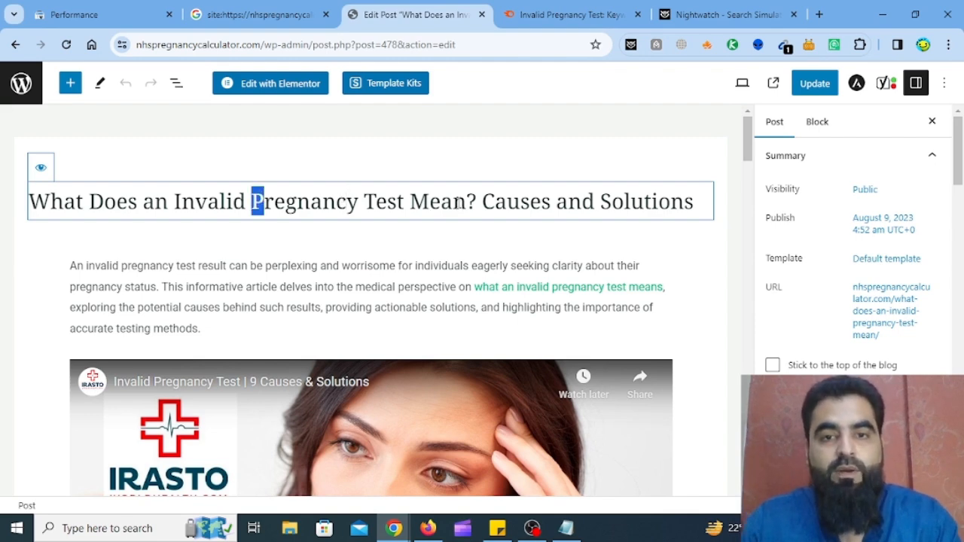
drag(477, 200, 36, 195)
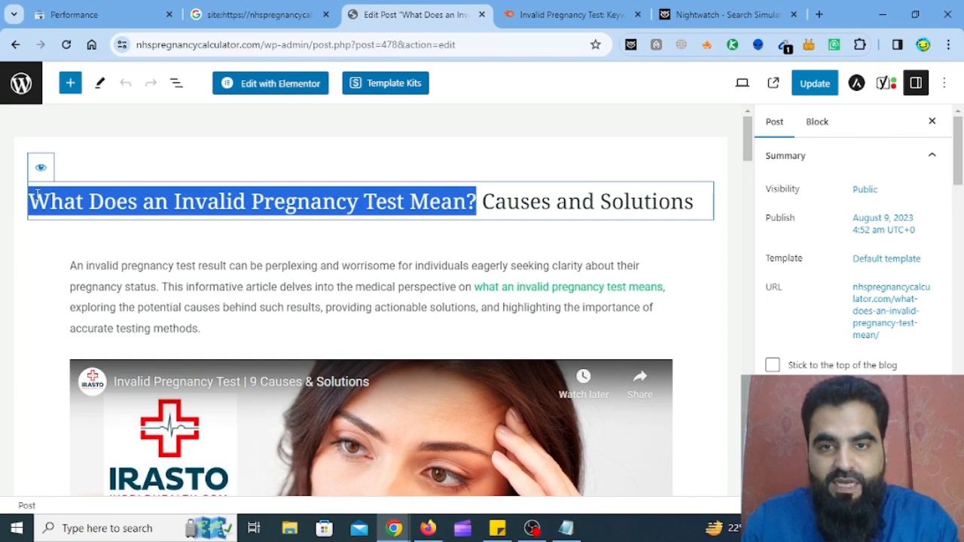
scroll(645, 340, down, 15)
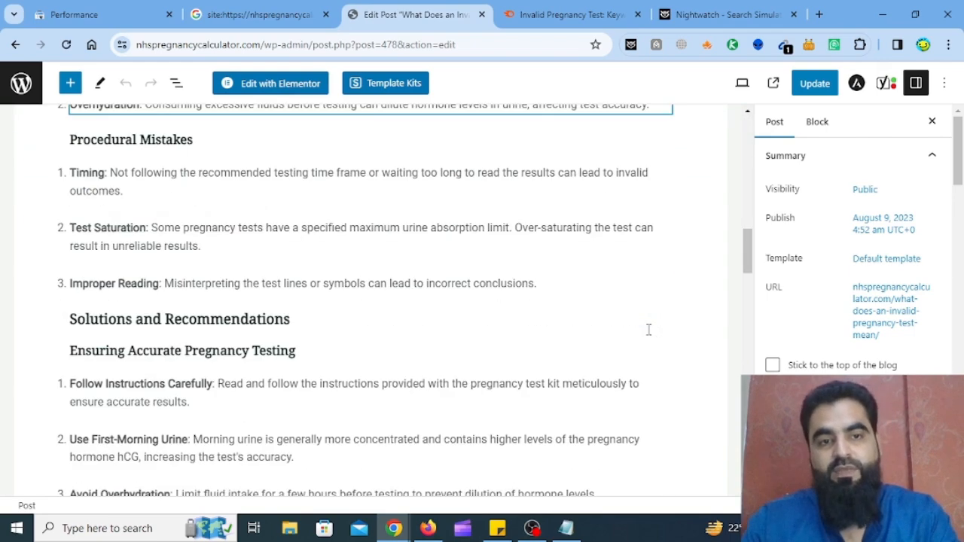
scroll(645, 340, down, 15)
scroll(638, 355, up, 2)
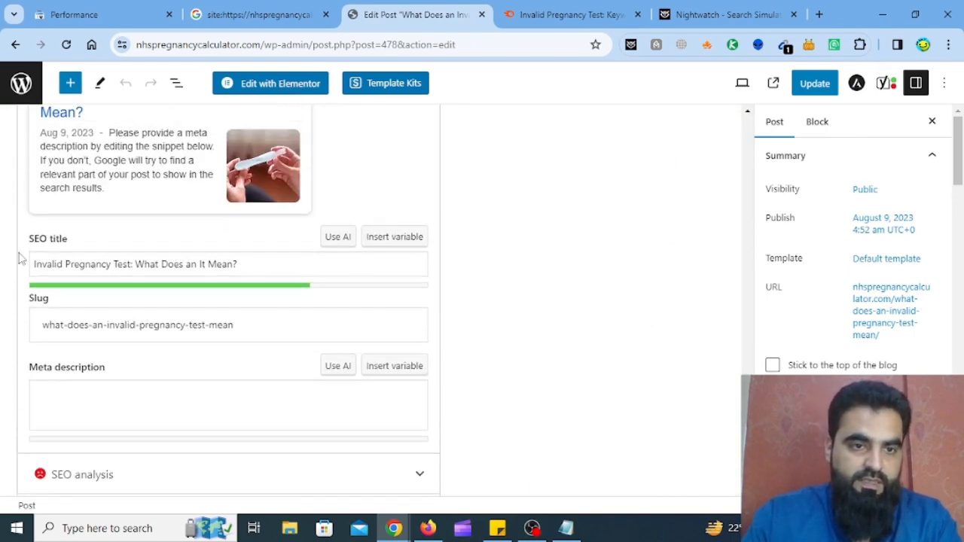
click(321, 263)
scroll(467, 327, up, 2)
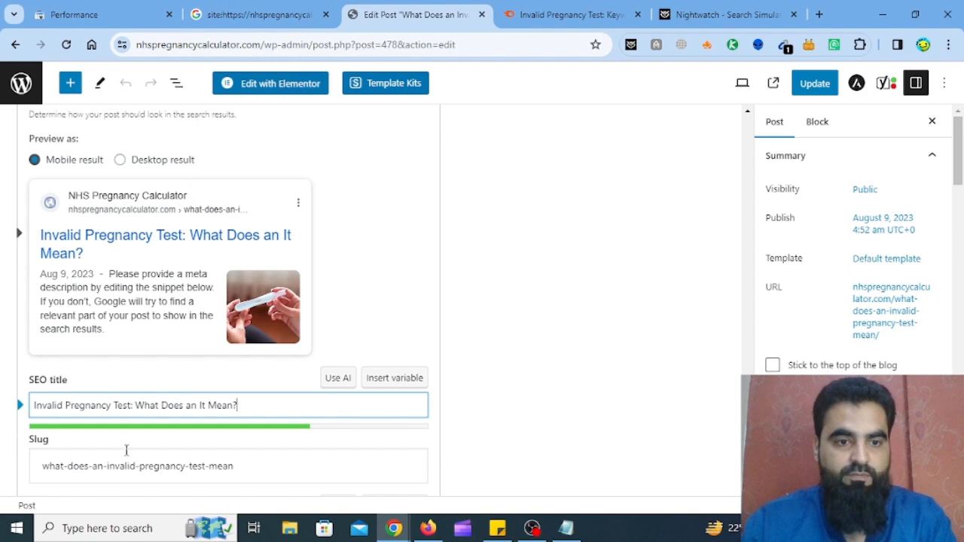
- Copy "Invalid Pregnancy Test" from the SEO title and find it on the Nightwatch Search Simulator results page
drag(132, 409, 35, 405)
key(ctrl+c)
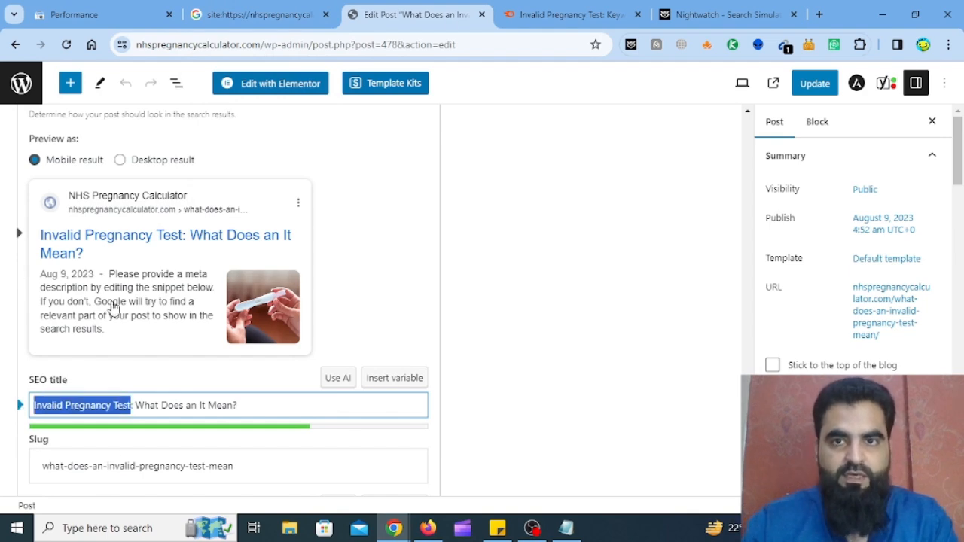
click(708, 10)
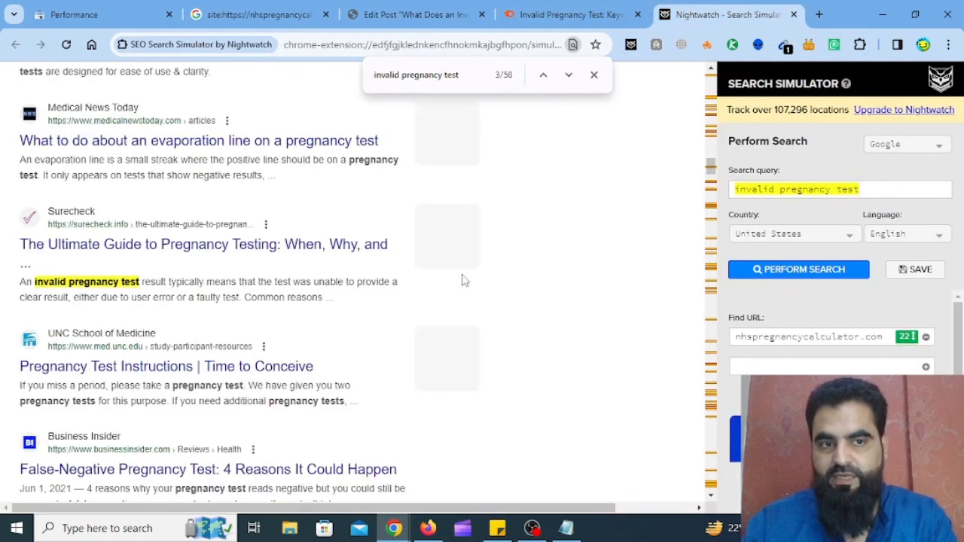
scroll(580, 370, up, 15)
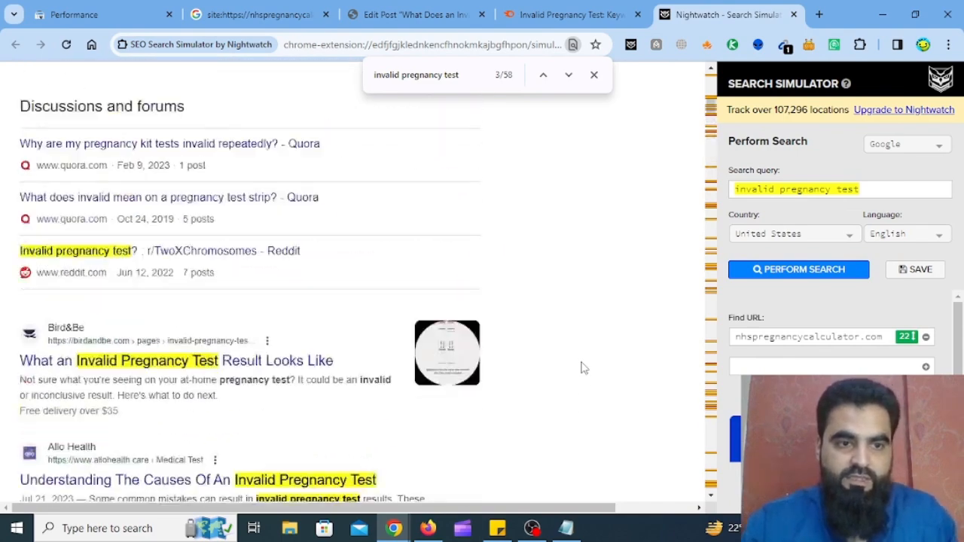
click(594, 74)
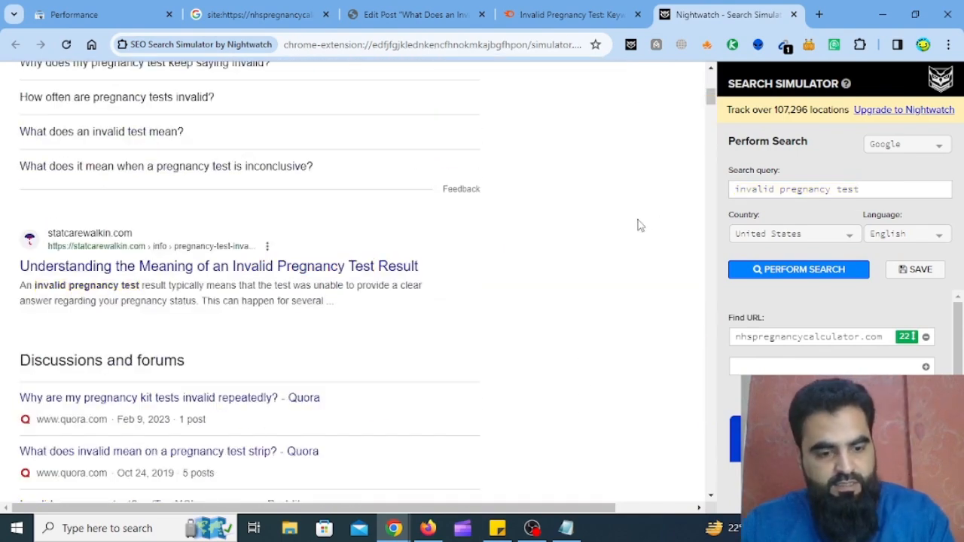
key(ctrl+f)
key(ctrl+v)
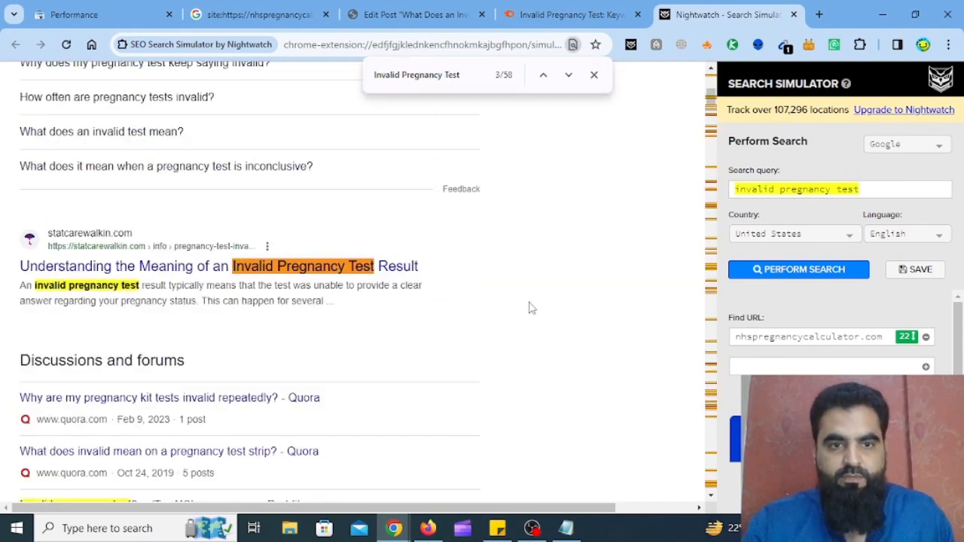
- Examine how the higher-ranked result titles for "invalid pregnancy test" use the exact keyword
scroll(532, 305, up, 5)
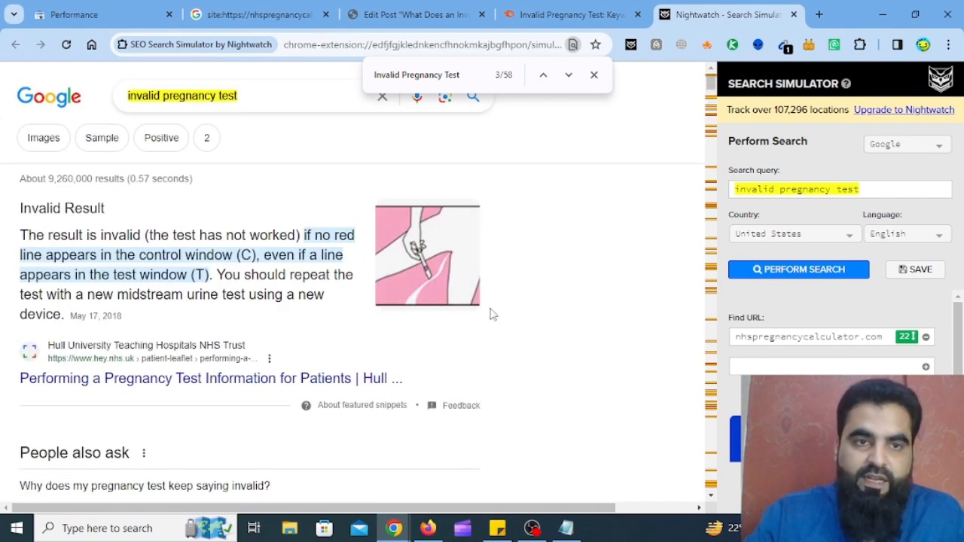
scroll(610, 352, down, 5)
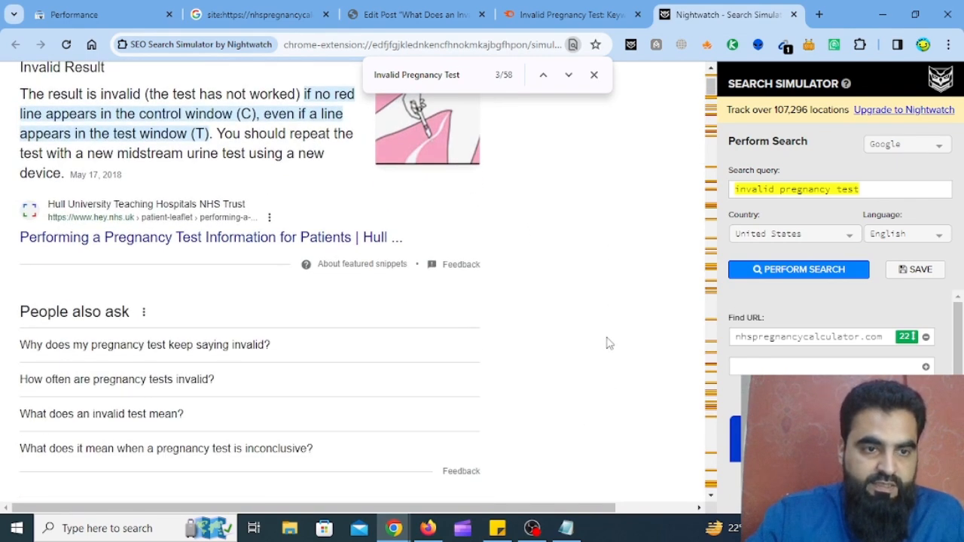
scroll(609, 347, down, 3)
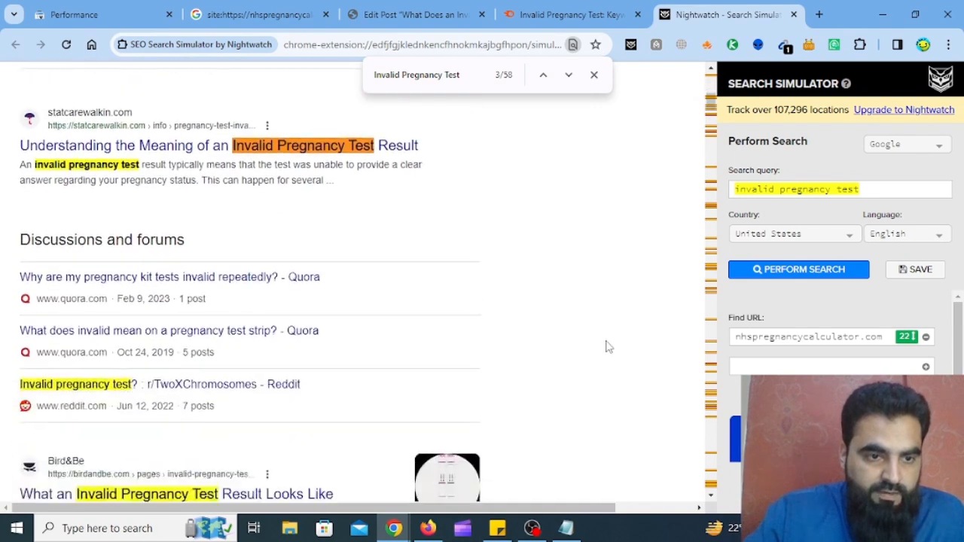
scroll(627, 334, down, 1)
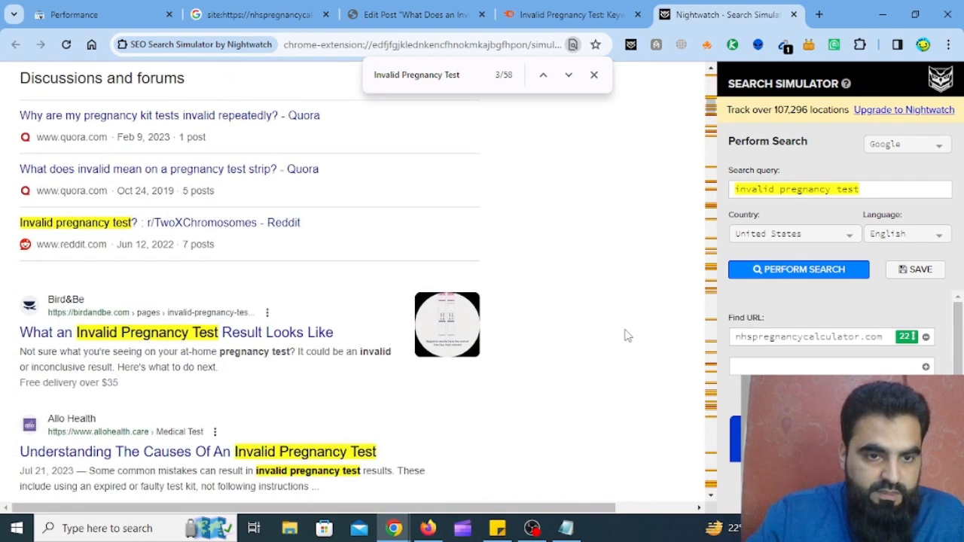
scroll(627, 337, down, 2)
scroll(626, 337, down, 2)
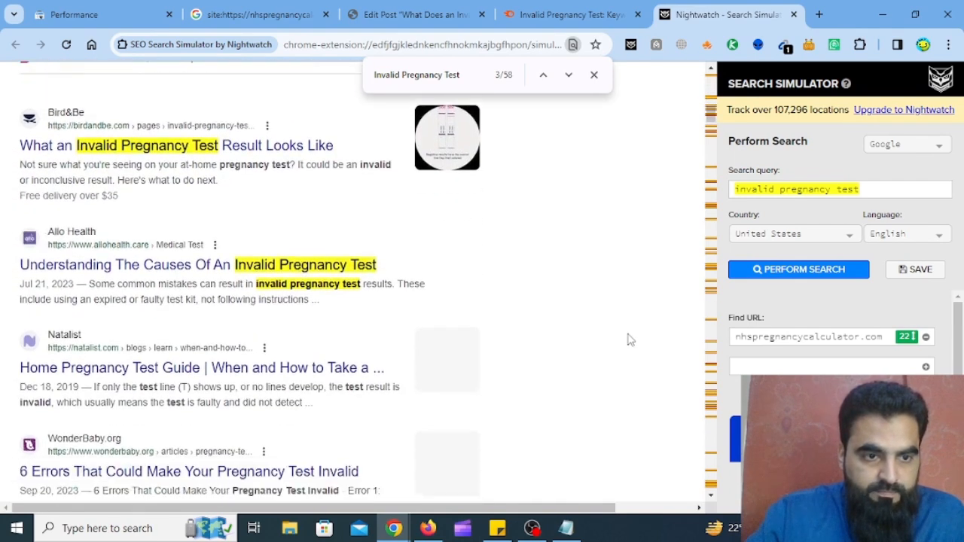
scroll(630, 338, up, 7)
scroll(633, 339, up, 7)
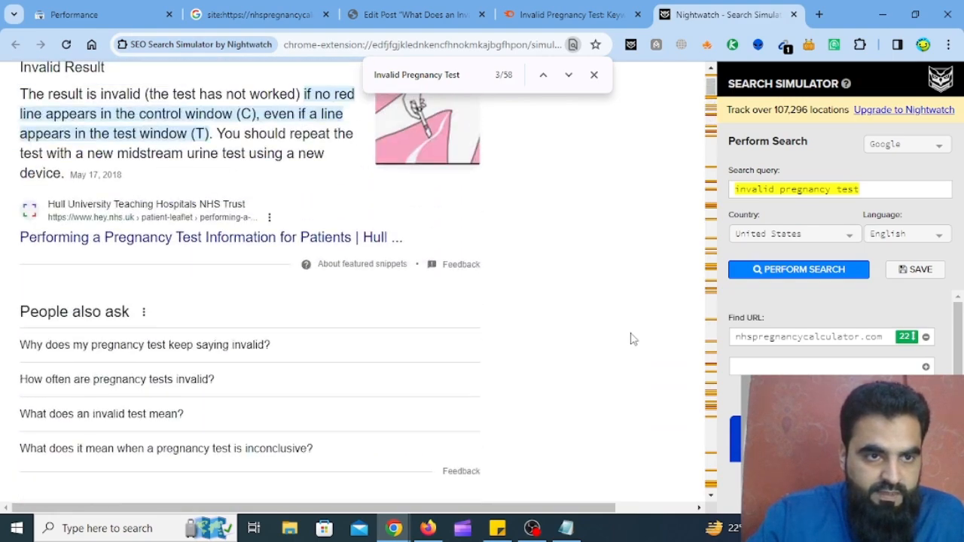
scroll(630, 341, down, 5)
scroll(630, 341, down, 10)
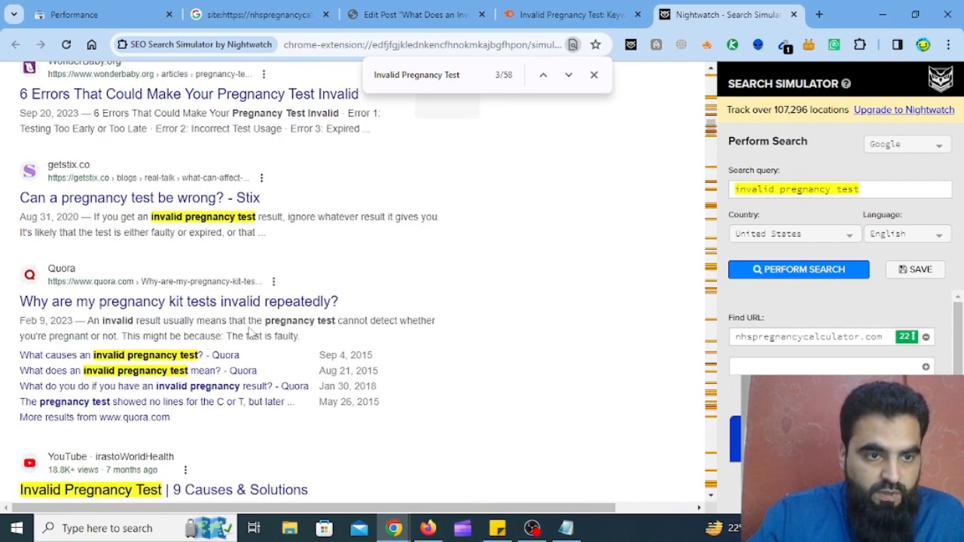
- Review the lower-ranked result titles down to the nhspregnancycalculator.com listing and open that article in a new tab
scroll(458, 354, down, 3)
drag(365, 267, 20, 279)
click(490, 388)
scroll(495, 387, down, 2)
scroll(529, 341, down, 4)
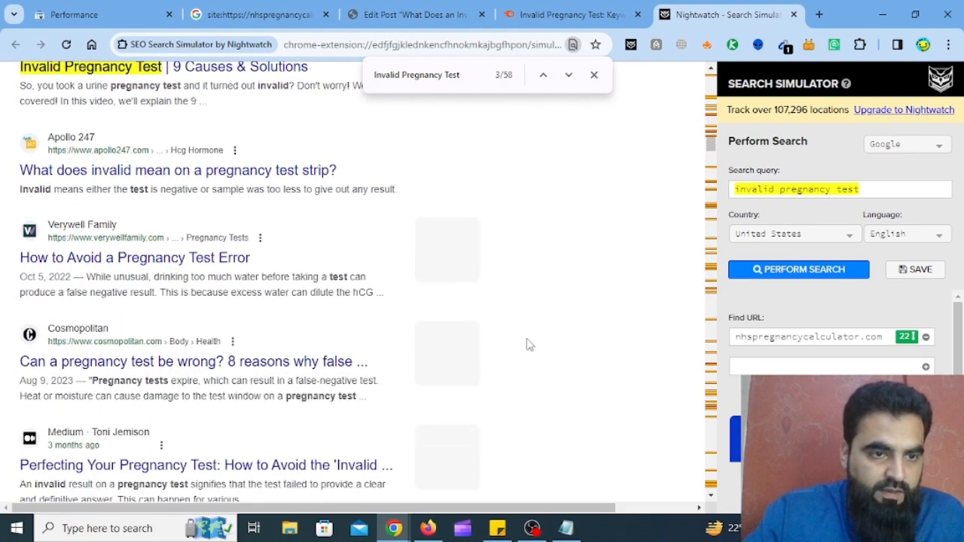
scroll(528, 346, down, 5)
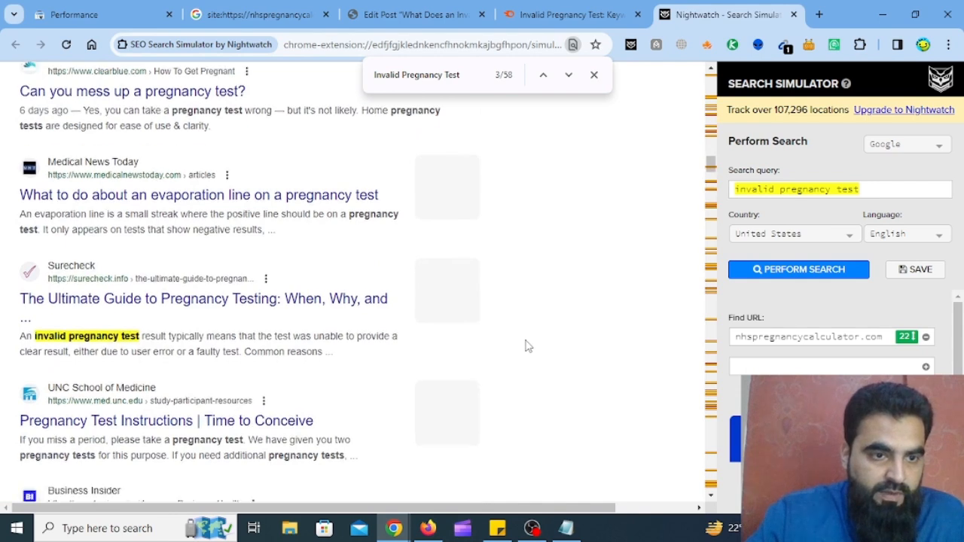
scroll(528, 346, down, 3)
scroll(528, 346, down, 2)
scroll(525, 344, down, 1)
scroll(525, 344, down, 1)
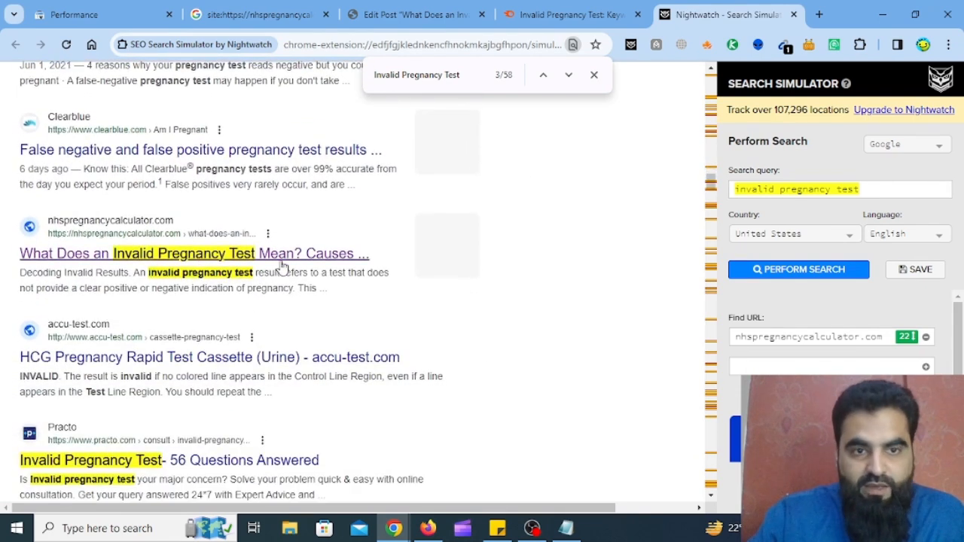
middle_click(19, 255)
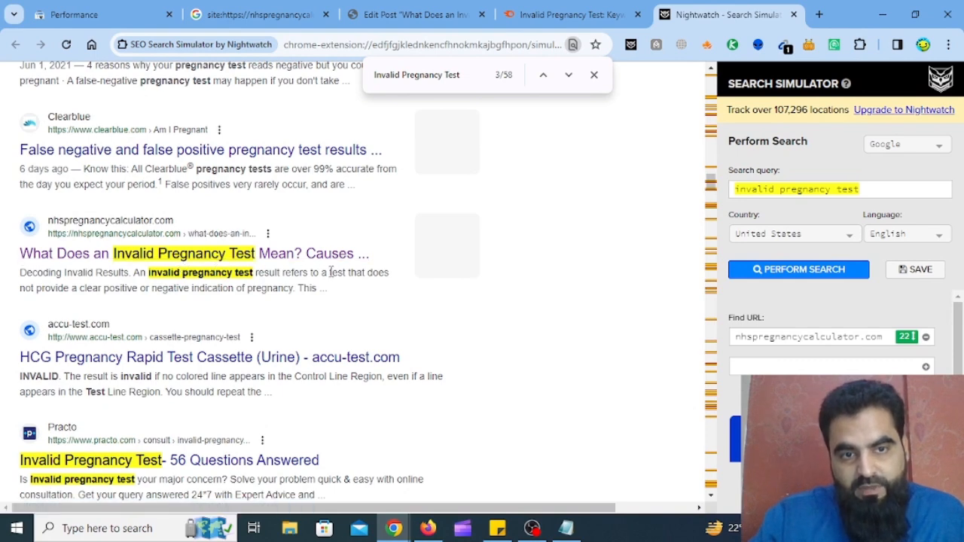
- Close the page search and skim the remaining competing results before returning to the start of the results page
scroll(546, 308, down, 5)
key(Escape)
scroll(486, 255, down, 1)
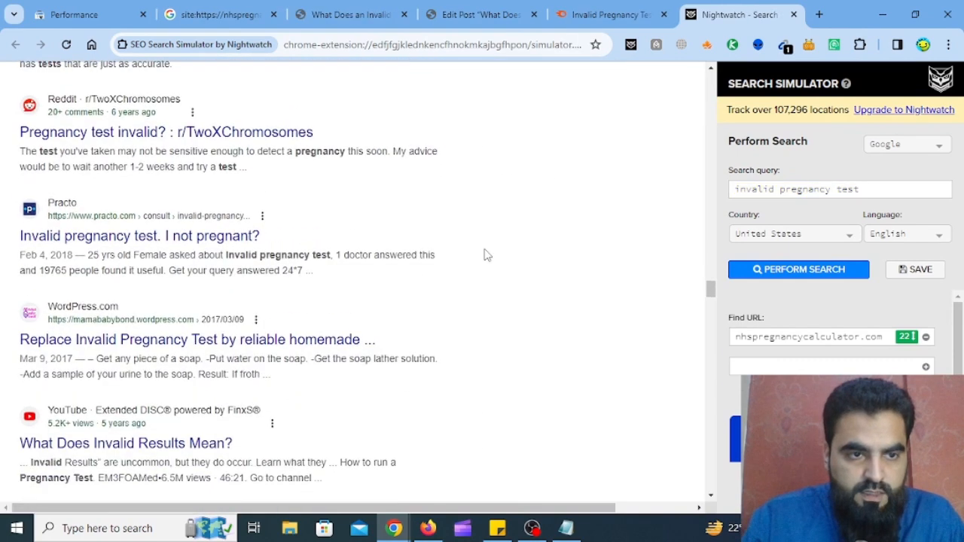
scroll(486, 256, down, 2)
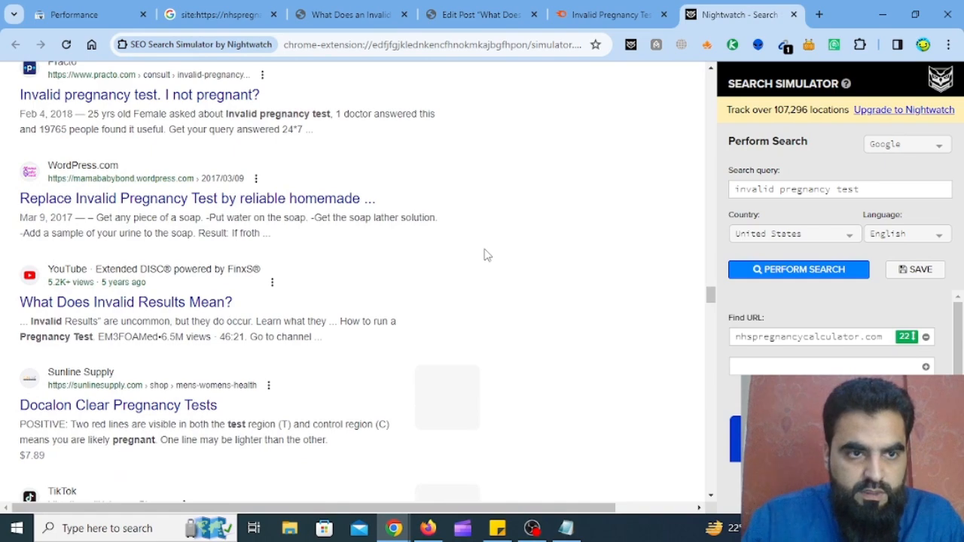
scroll(486, 255, down, 1)
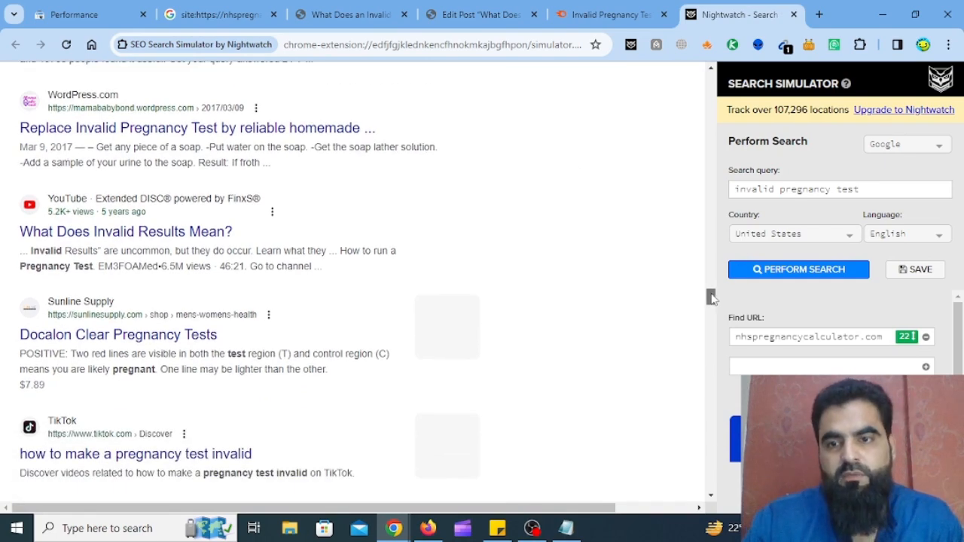
drag(711, 297, 711, 80)
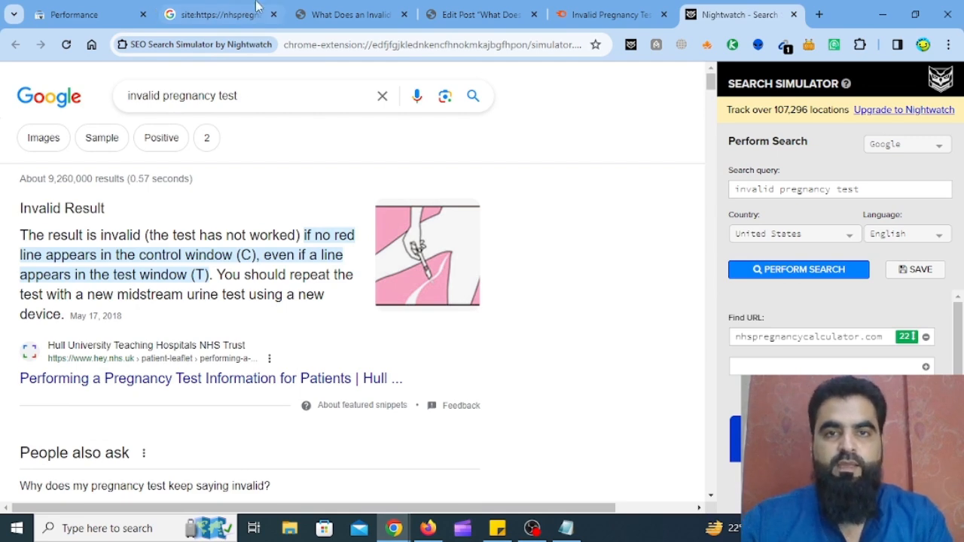
- Return to the WordPress post editor and compare the SEO title with the post title, highlighting "What Does an Invalid Pregnancy Test Mean"
click(477, 14)
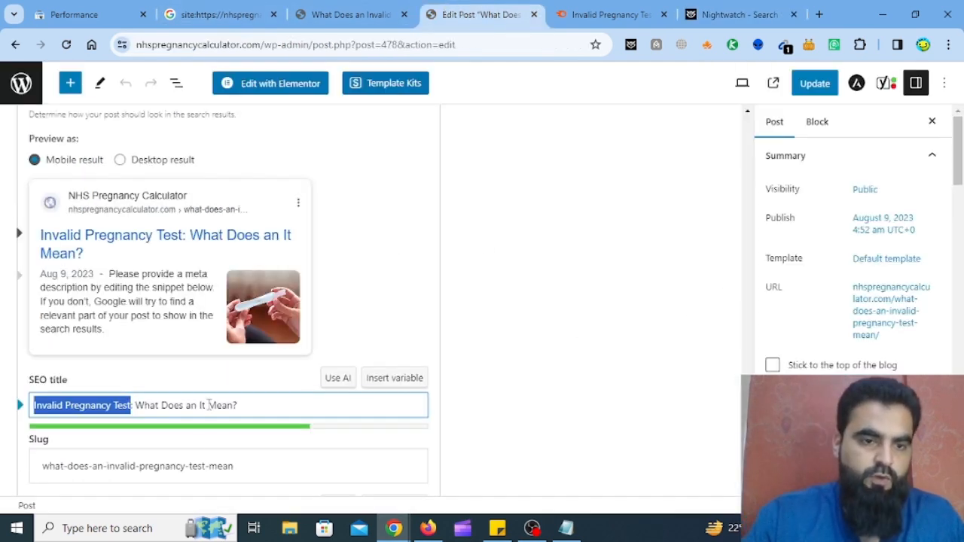
click(265, 402)
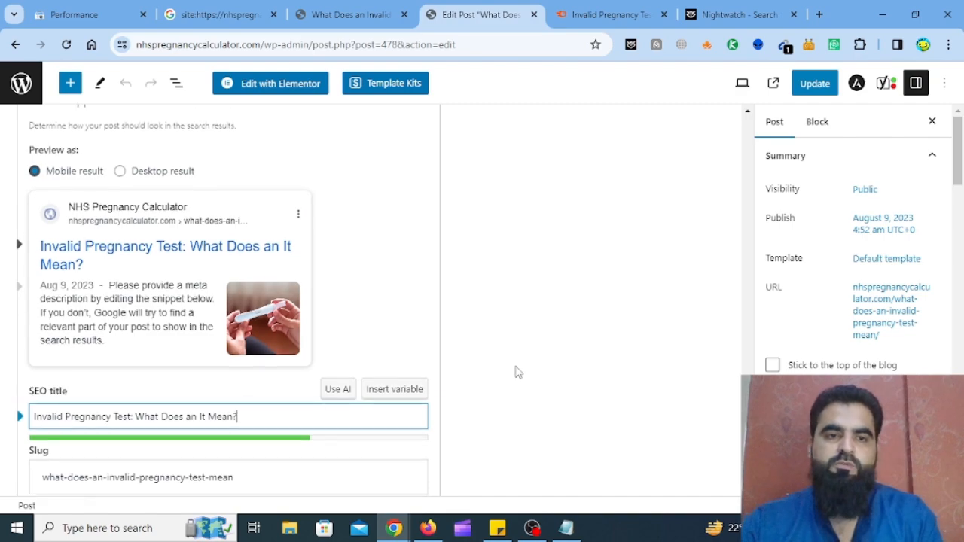
scroll(517, 369, up, 5)
scroll(517, 366, up, 15)
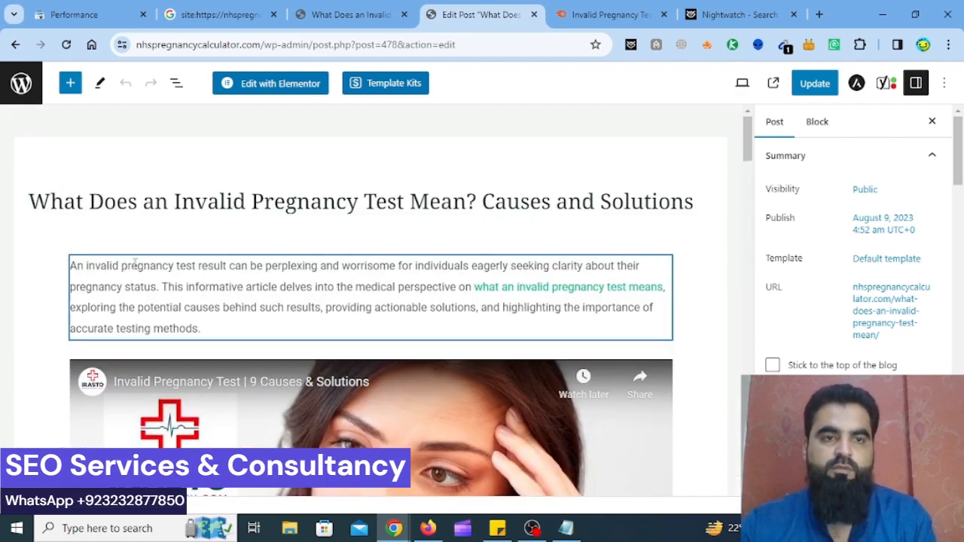
click(209, 202)
drag(33, 202, 462, 194)
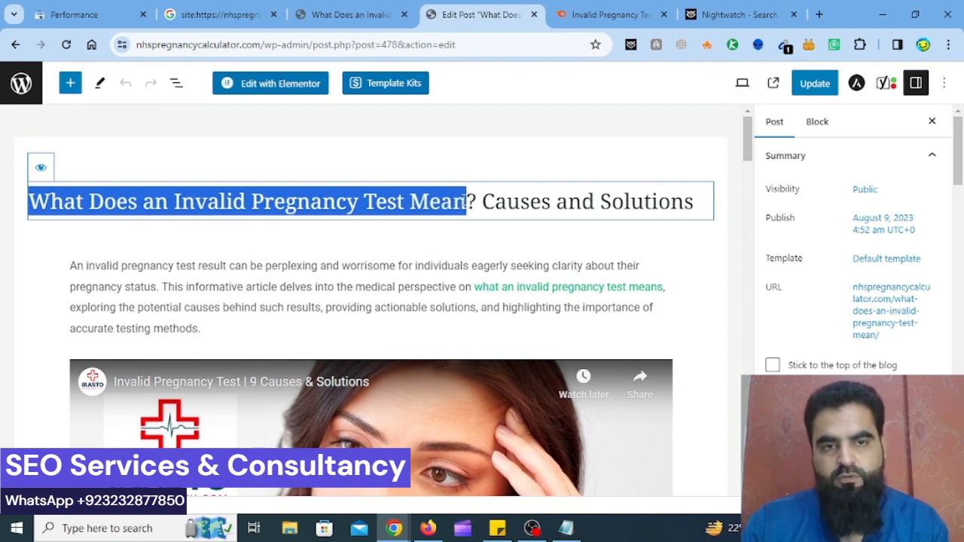
click(462, 201)
- Review the post's SEO title, slug and meta description fields in the search appearance settings
scroll(678, 376, down, 20)
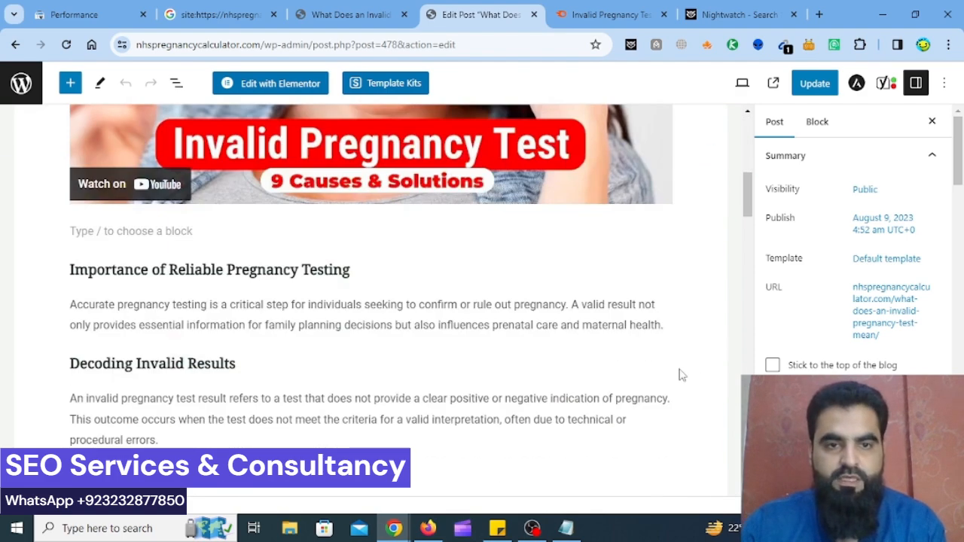
scroll(669, 392, up, 2)
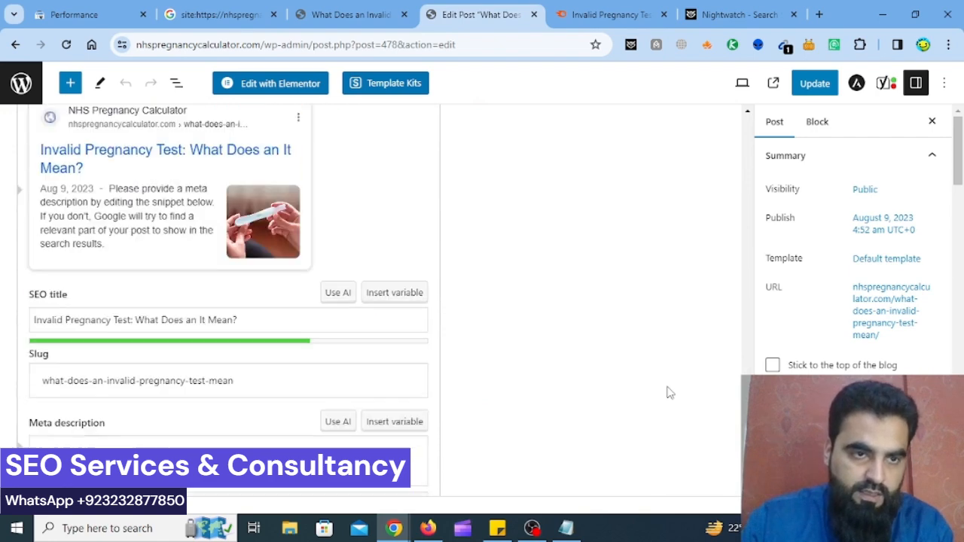
click(295, 337)
scroll(294, 336, down, 2)
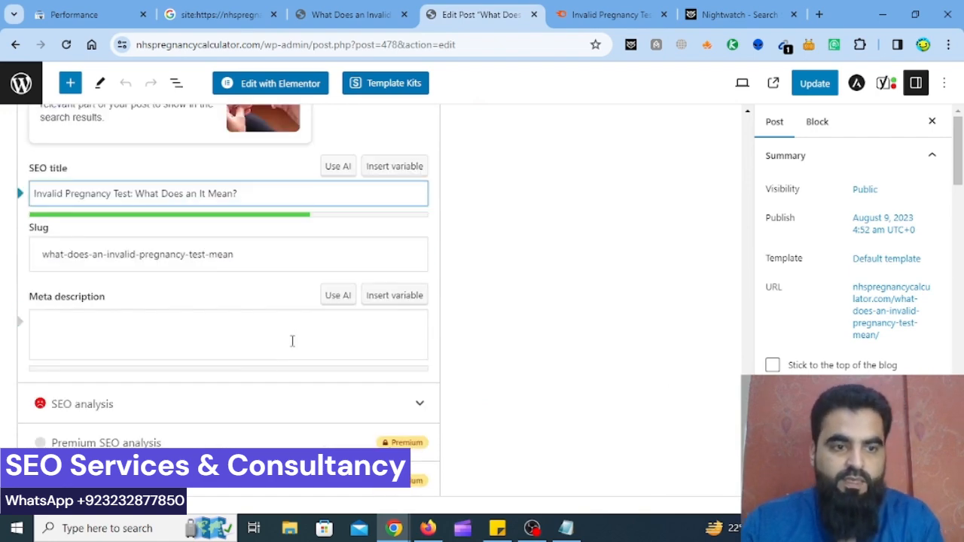
click(185, 331)
click(581, 272)
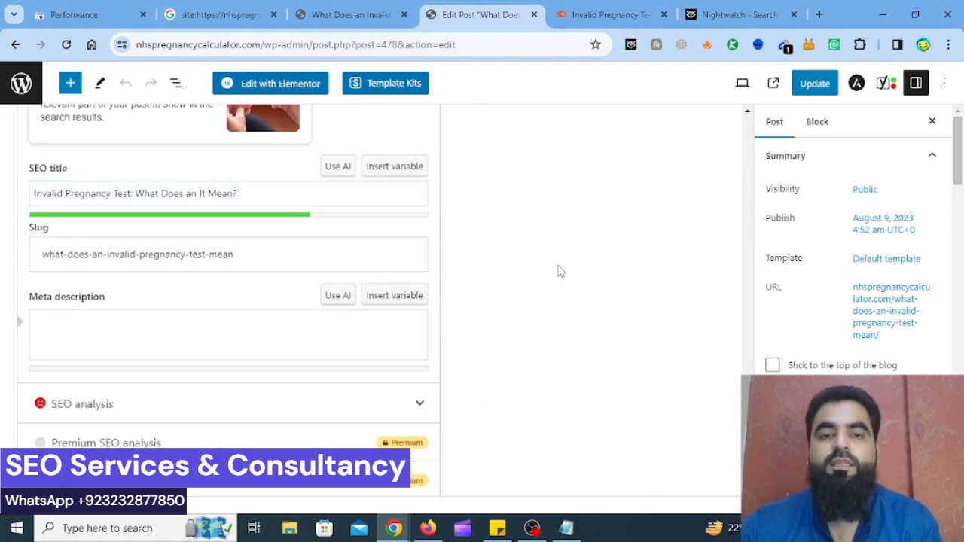
- Look through the article's body sections and headings, from the advice on accurate testing back to the introduction
scroll(558, 302, up, 15)
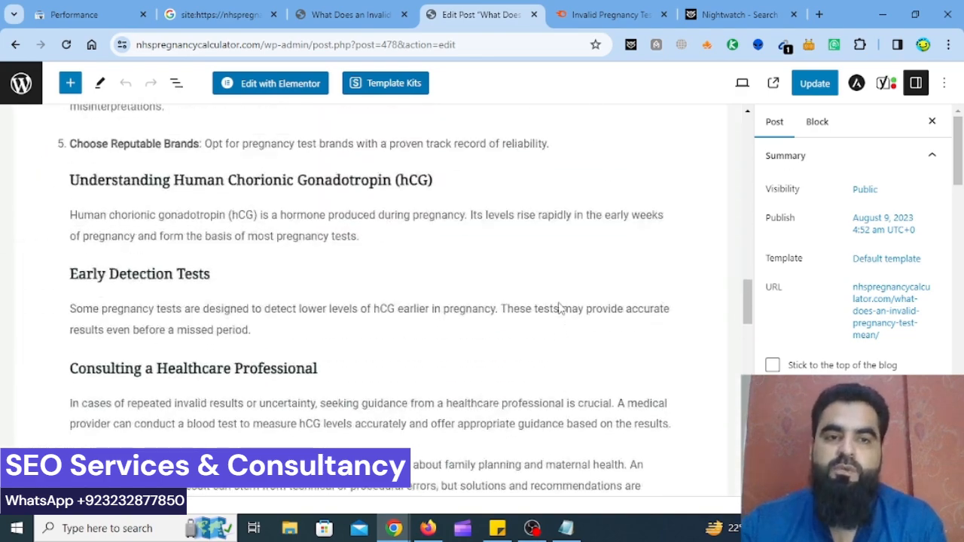
scroll(558, 308, up, 10)
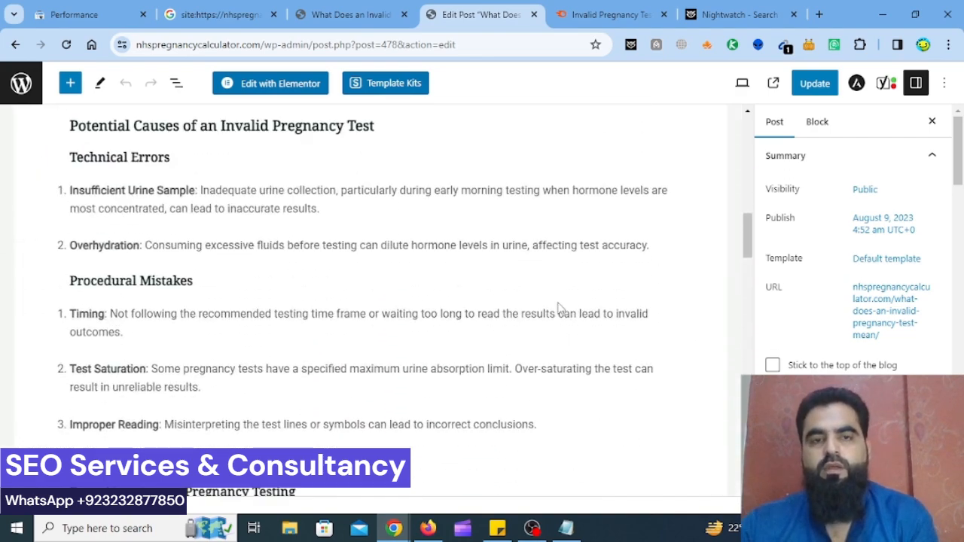
scroll(559, 308, up, 4)
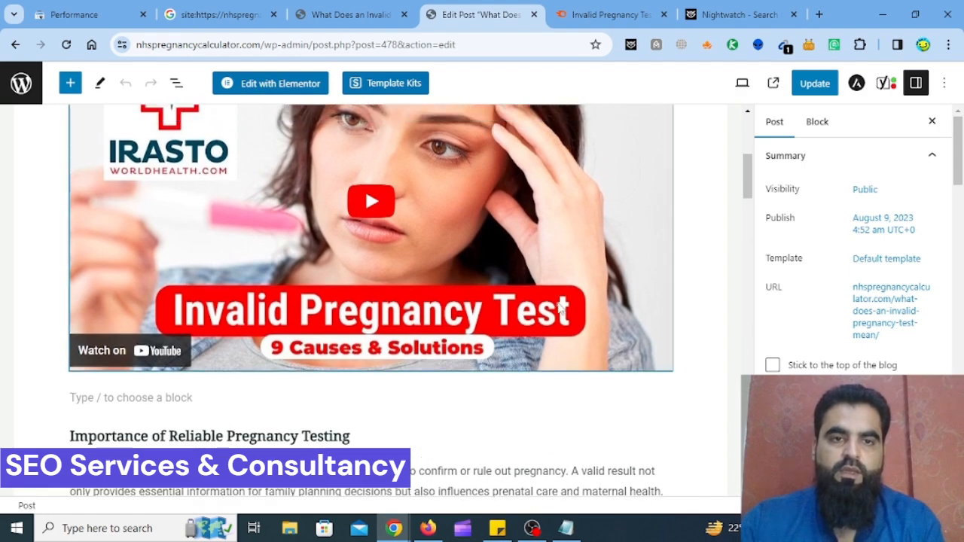
scroll(556, 309, down, 4)
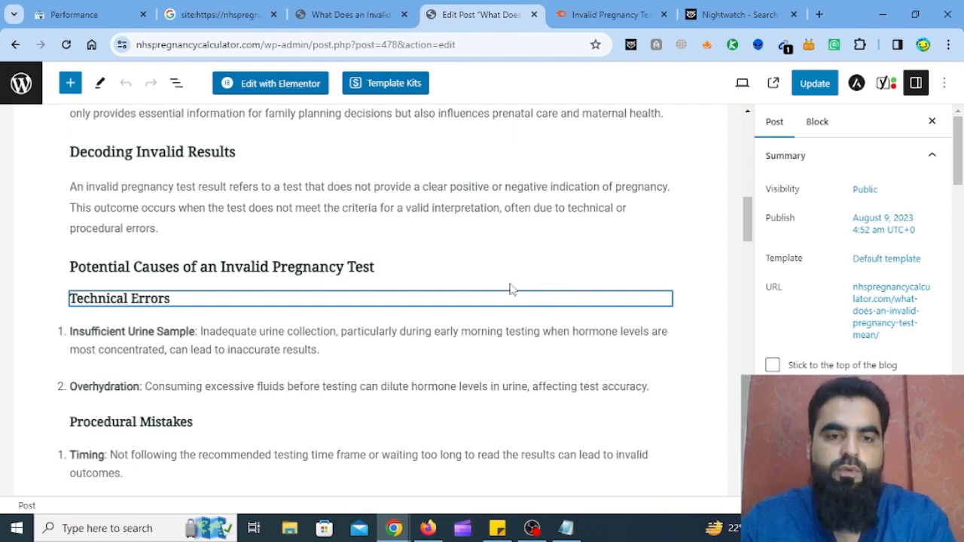
scroll(388, 328, down, 4)
scroll(390, 326, down, 15)
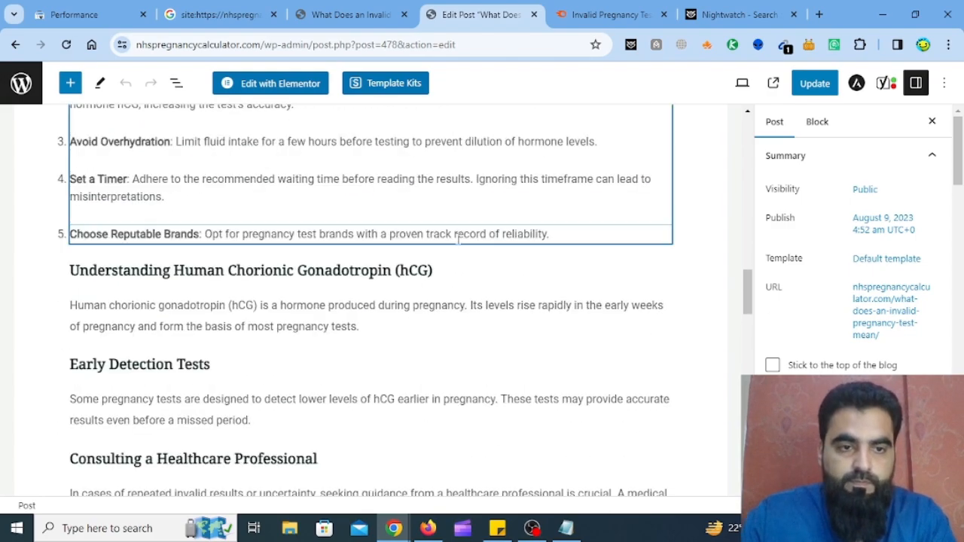
scroll(470, 327, up, 20)
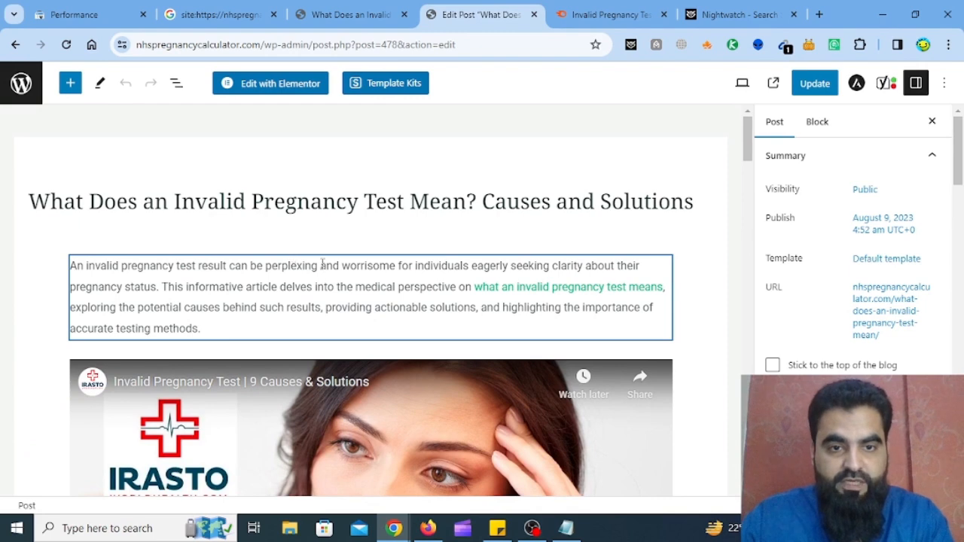
click(323, 264)
key(ctrl+f)
text(An invalid pregnancy test result can be perplexing and worrisome for individuals eagerly seeking clarity about their pregnancy status.)
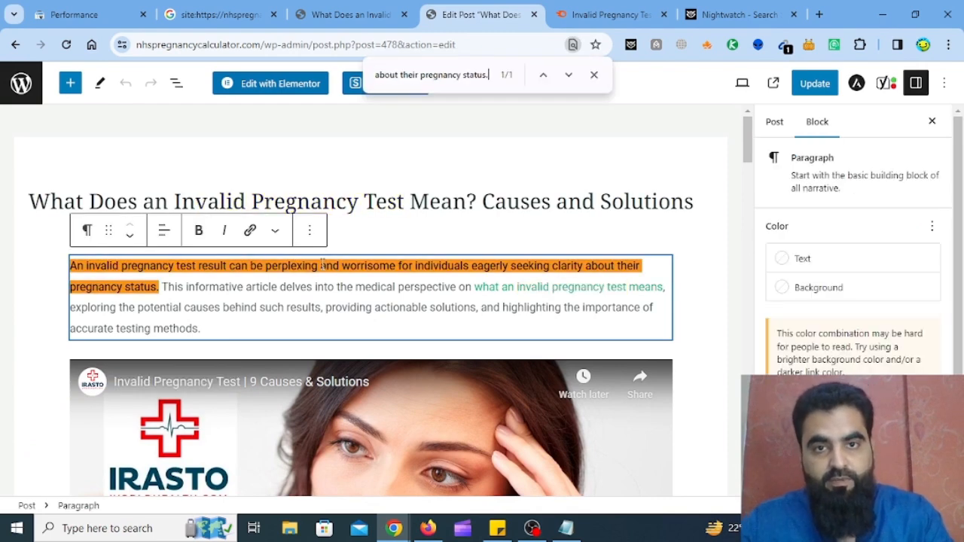
key(ctrl+a)
key(BackSpace)
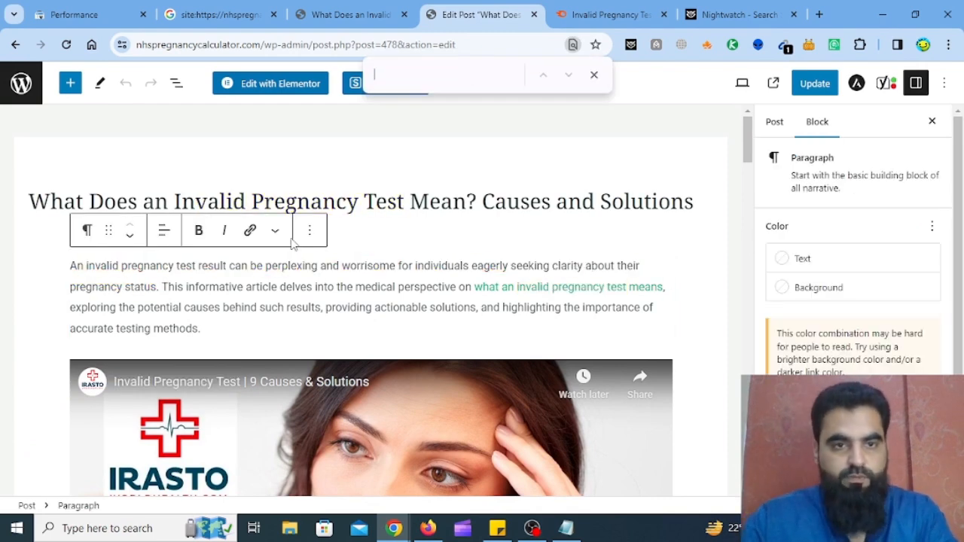
- Search the editor page for the post title's phrase "Invalid Pregnancy Test" and examine where it occurs through the article's sections
drag(401, 202, 177, 202)
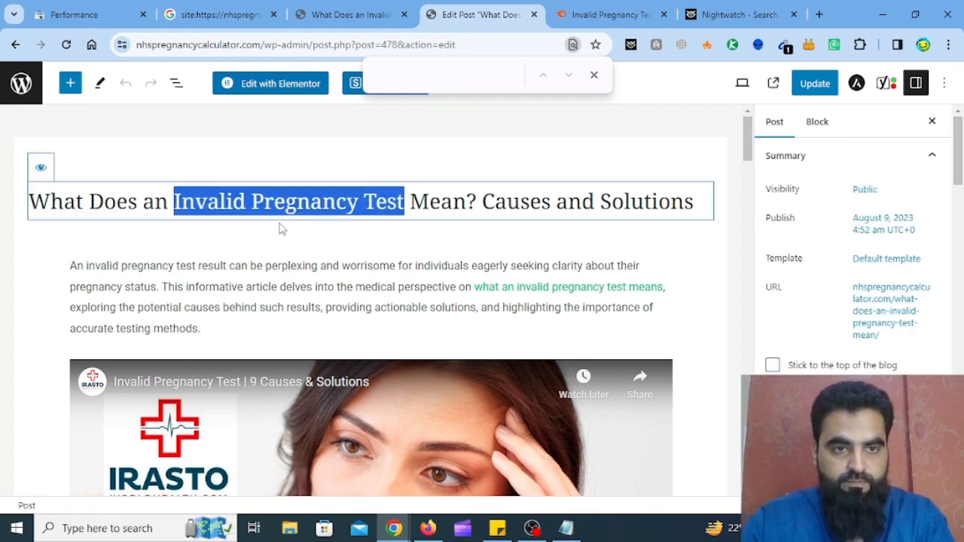
key(ctrl+f)
scroll(702, 291, down, 3)
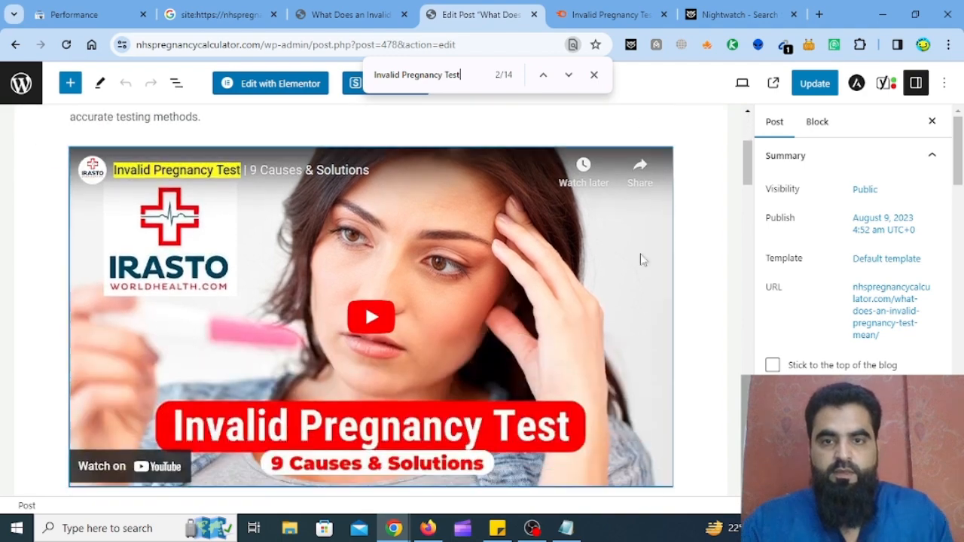
scroll(649, 263, up, 1)
scroll(650, 269, down, 3)
scroll(649, 273, up, 4)
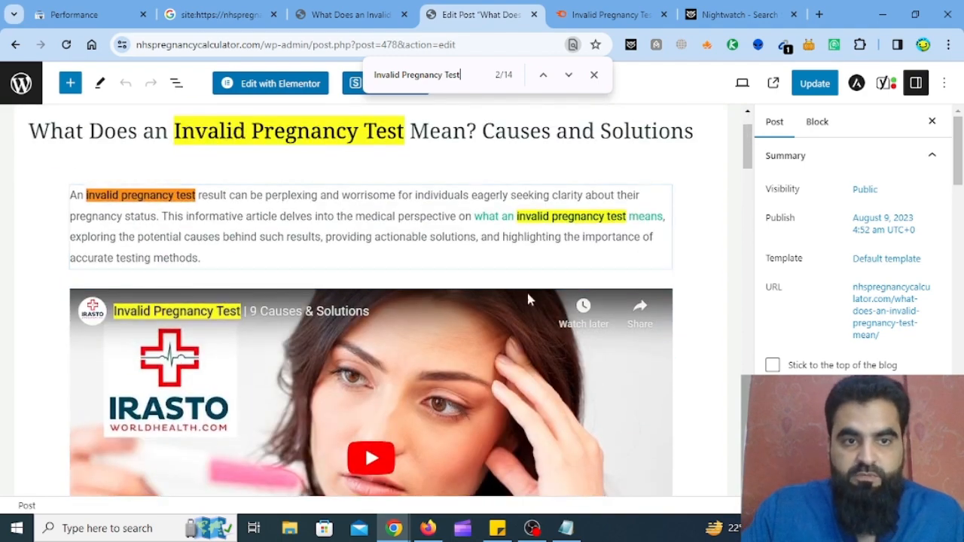
scroll(223, 213, down, 7)
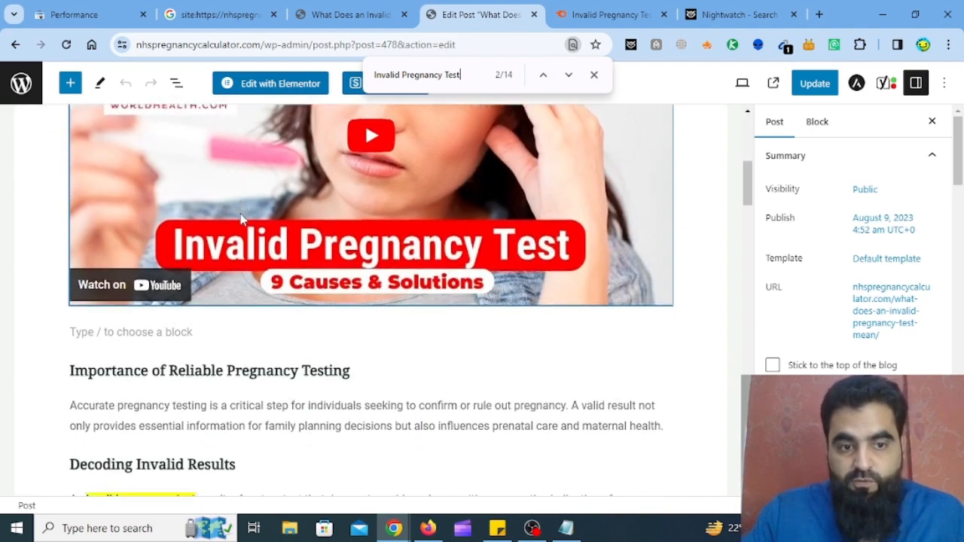
scroll(275, 258, down, 5)
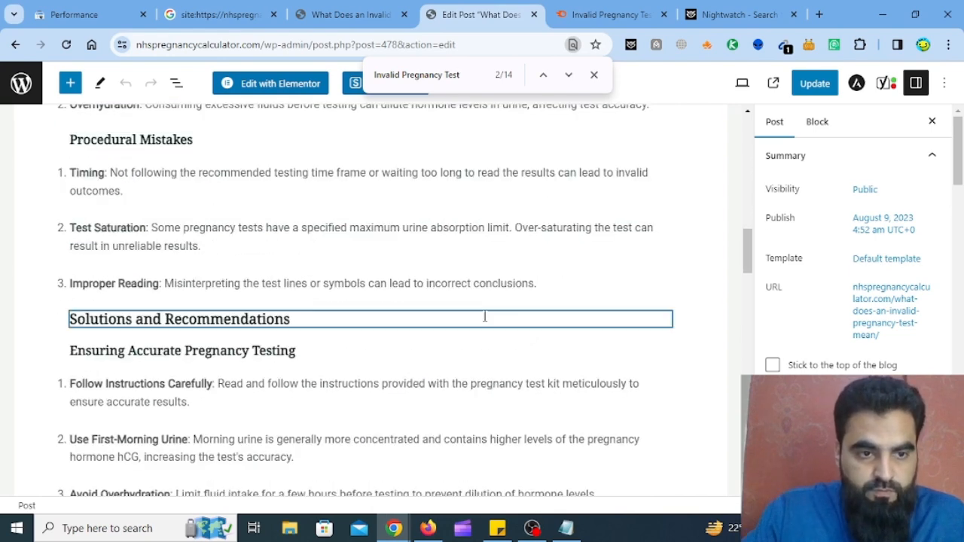
scroll(482, 320, down, 2)
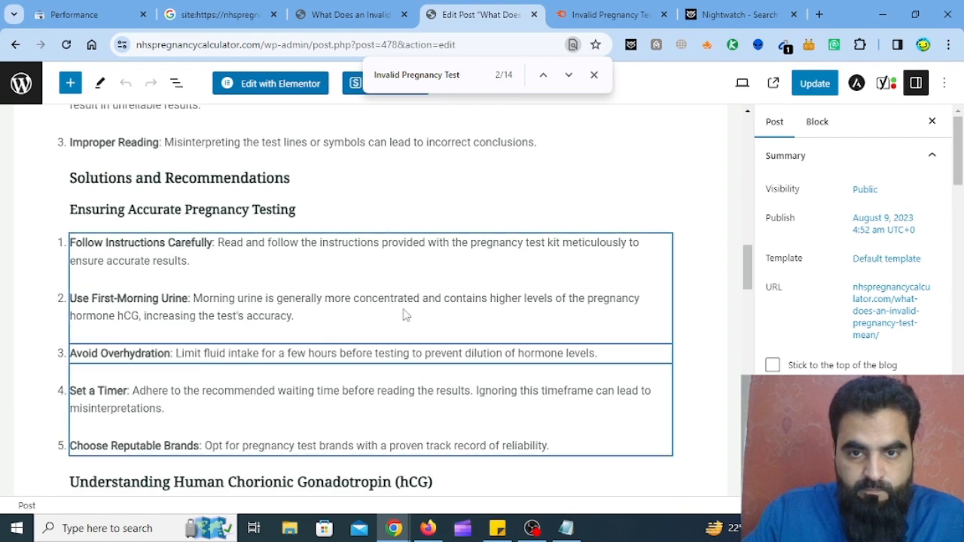
- Search the page for "invalid" and extend the "Decoding Invalid Results" heading to "Decoding Invalid Pregnancy Test Results"
click(488, 239)
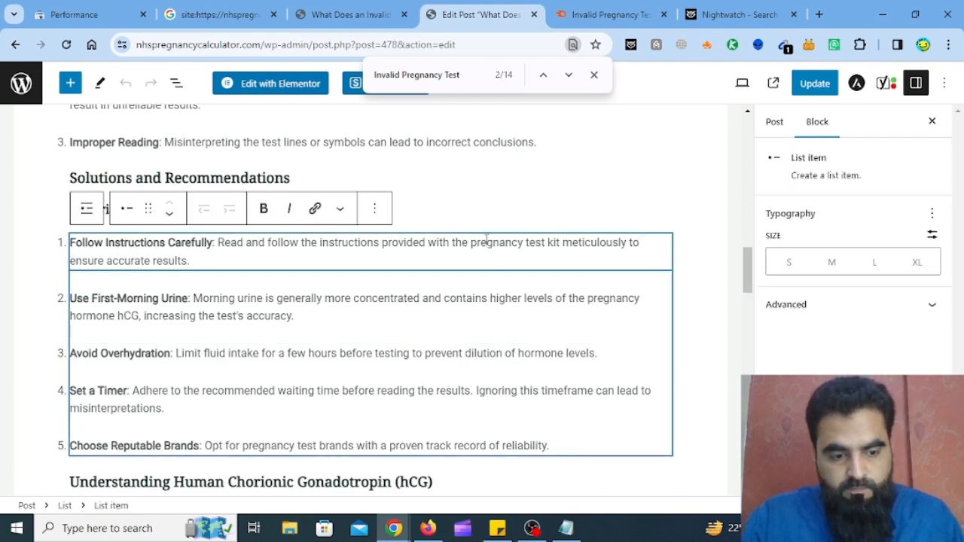
key(ctrl+f)
text(invalid)
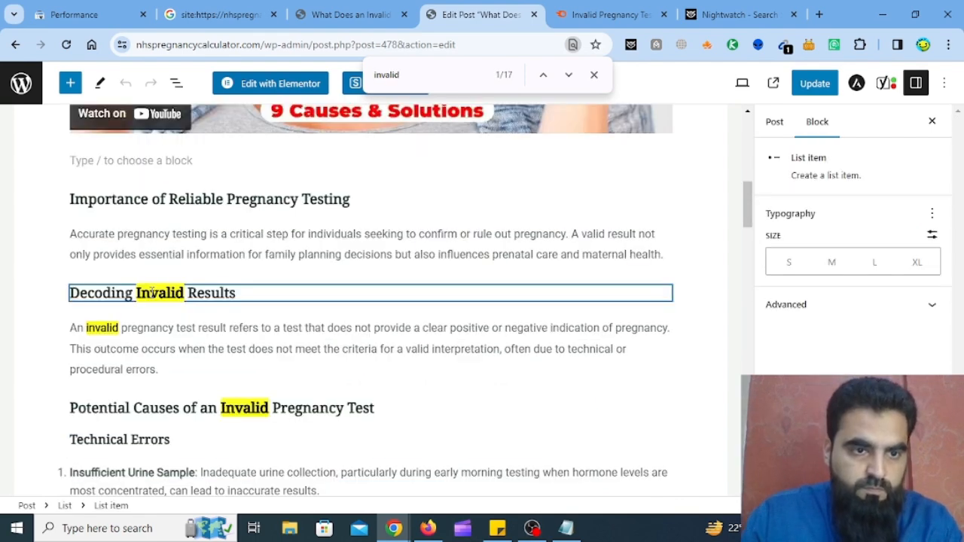
double_click(150, 294)
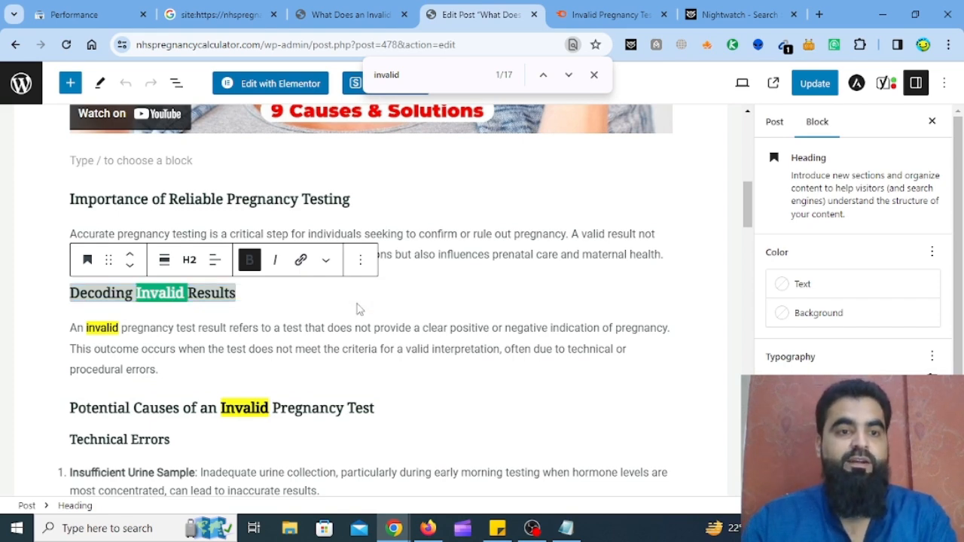
key(Left)
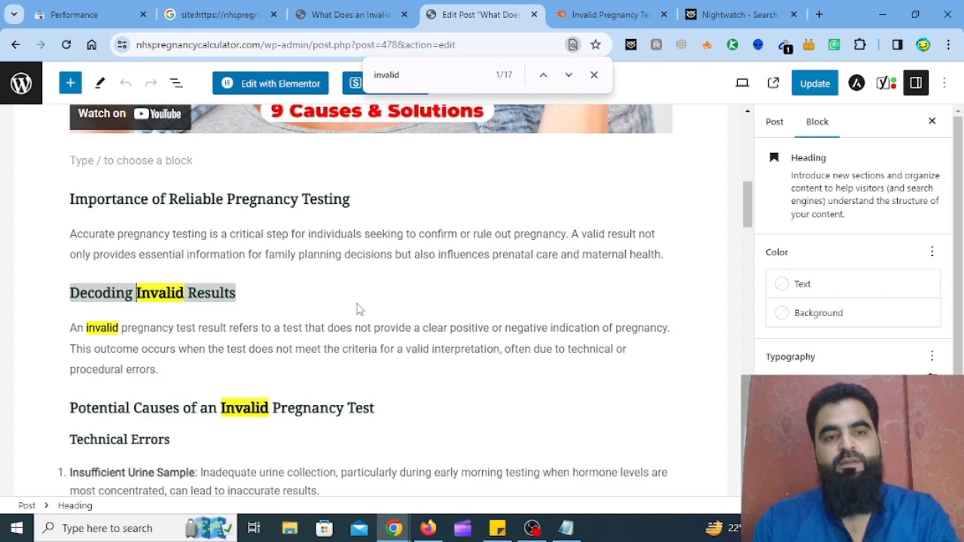
text(Pregnancy T)
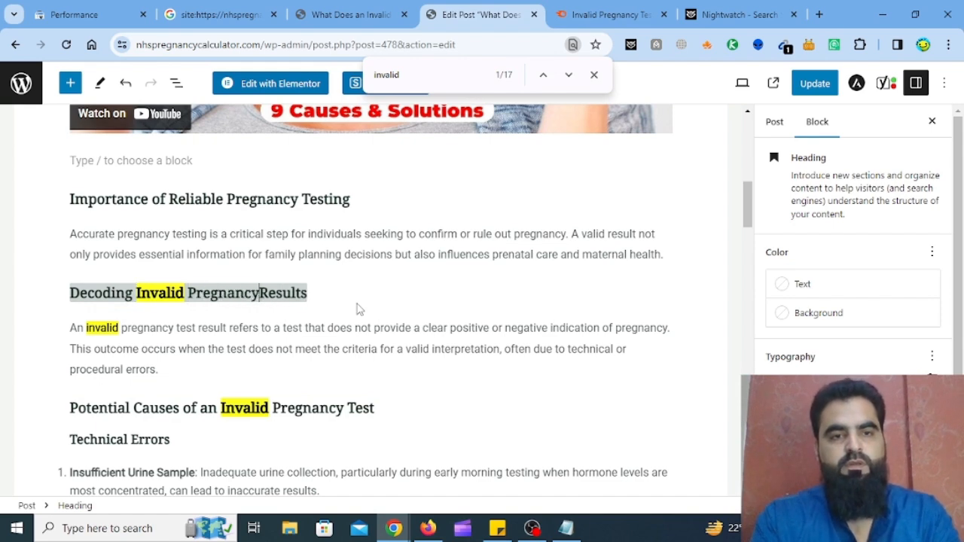
text(est)
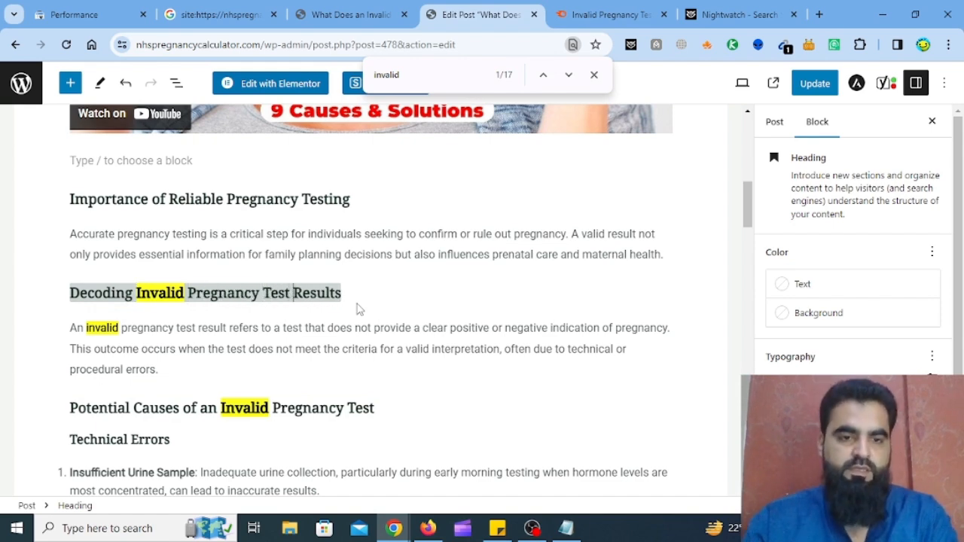
- Examine the other occurrences of "invalid" from the potential causes section down to the healthcare professional section
scroll(392, 339, down, 1)
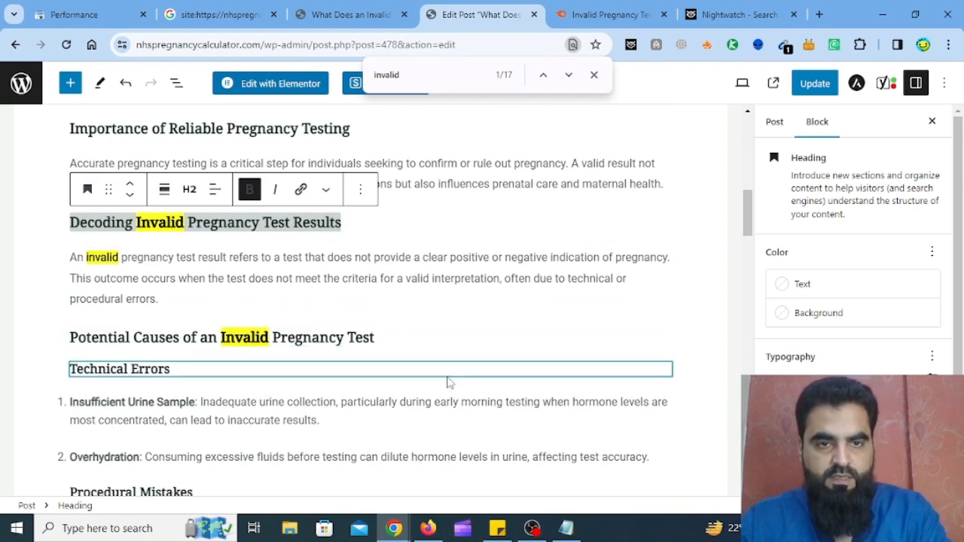
scroll(452, 376, down, 2)
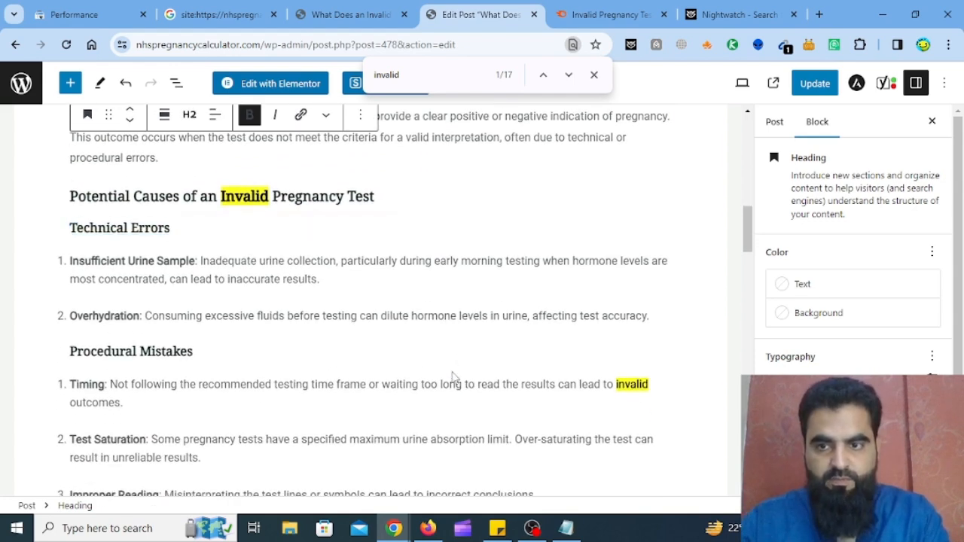
scroll(452, 374, down, 2)
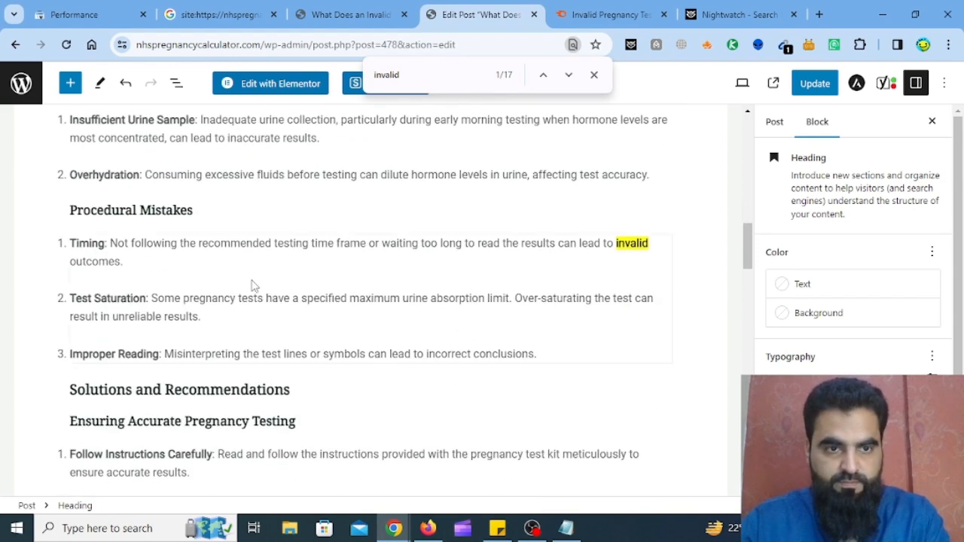
click(633, 245)
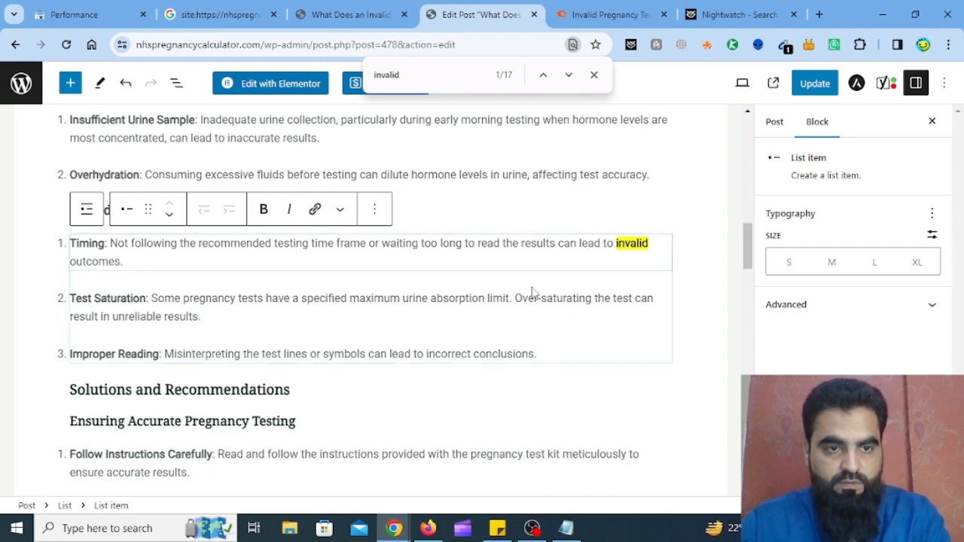
scroll(530, 298, down, 1)
scroll(528, 301, up, 3)
key(Up)
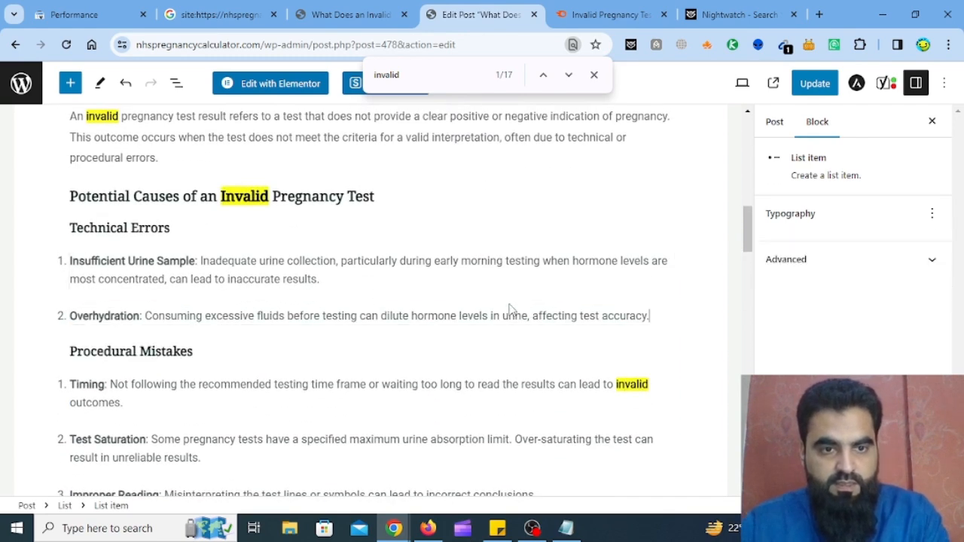
scroll(509, 308, down, 4)
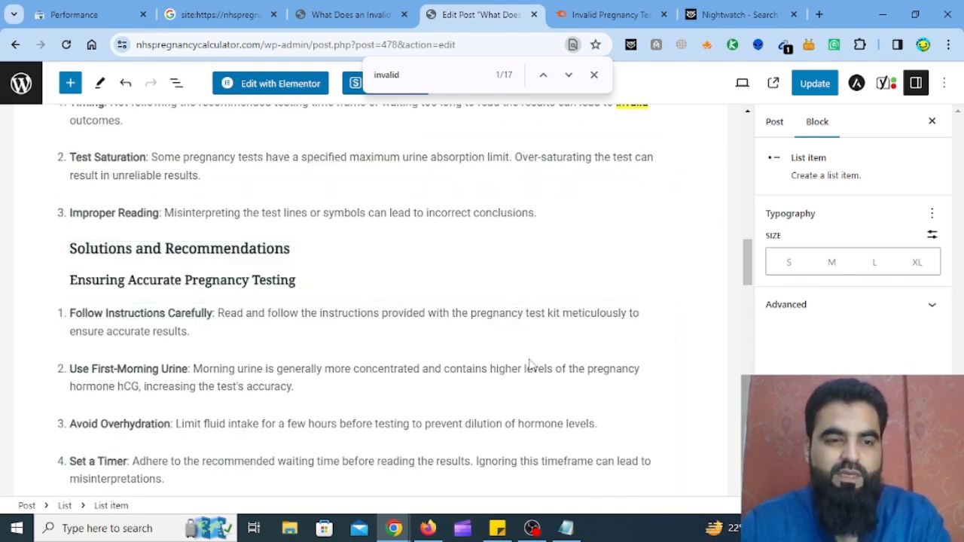
scroll(530, 365, down, 3)
scroll(527, 365, down, 2)
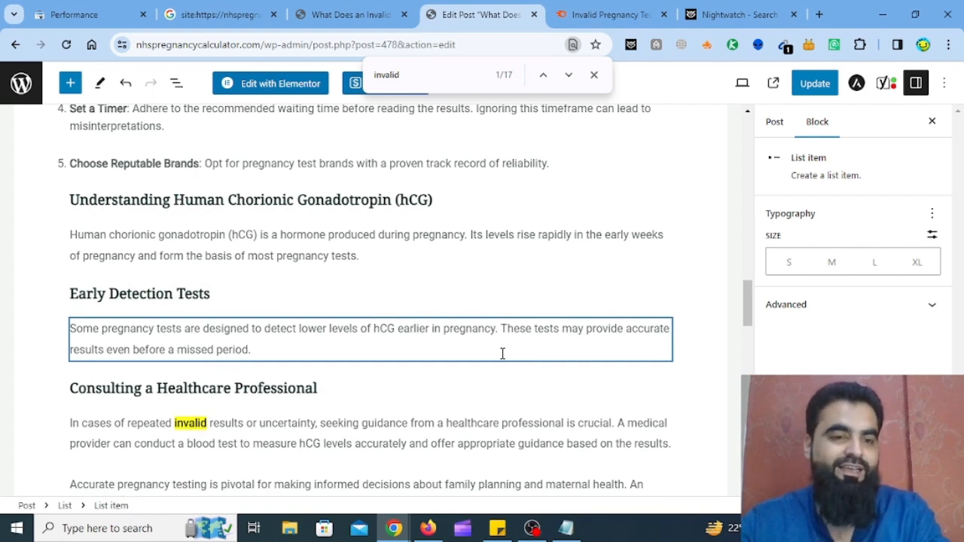
click(200, 424)
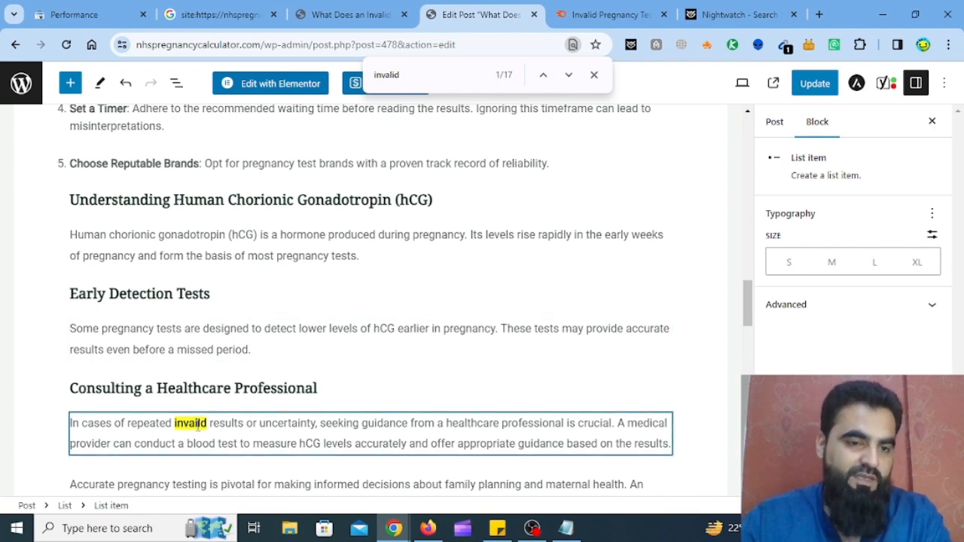
double_click(198, 424)
click(284, 424)
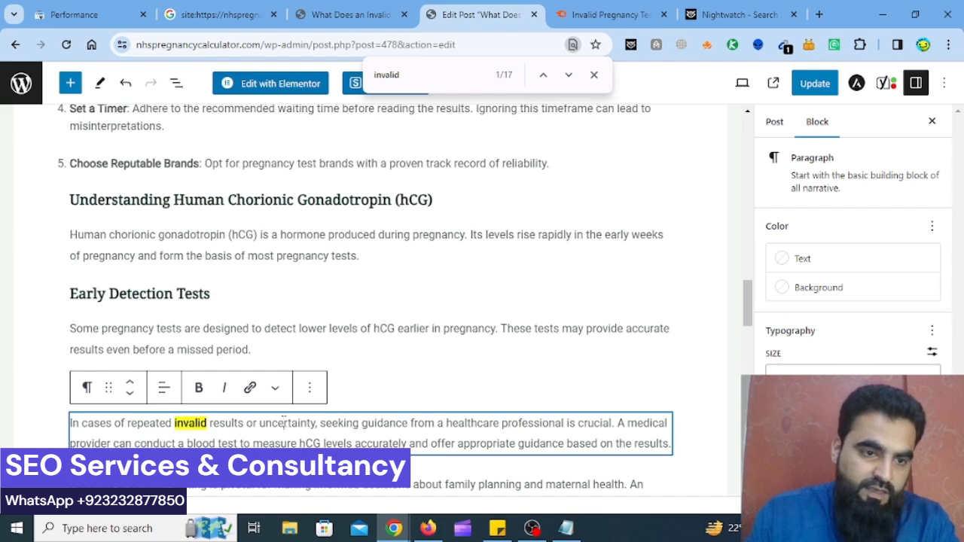
key(ctrl+z)
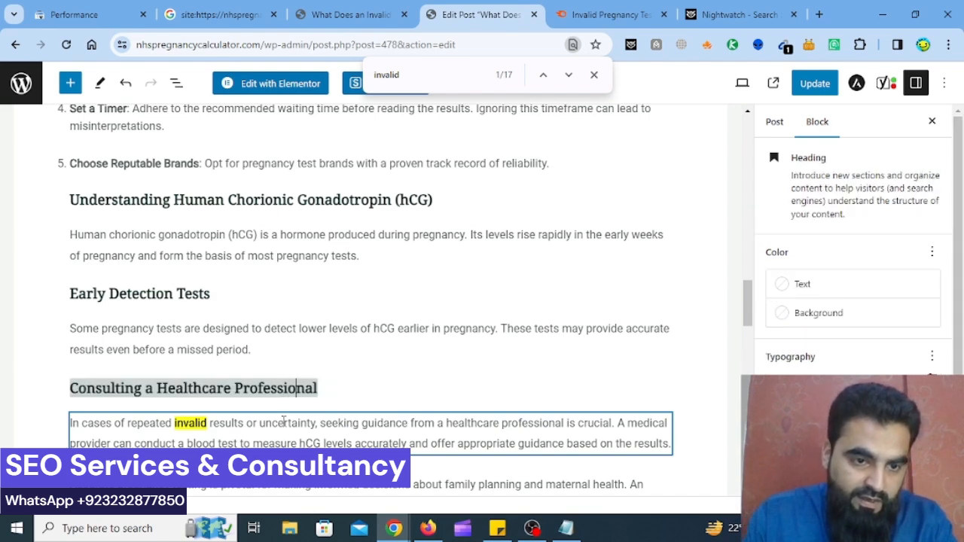
click(284, 423)
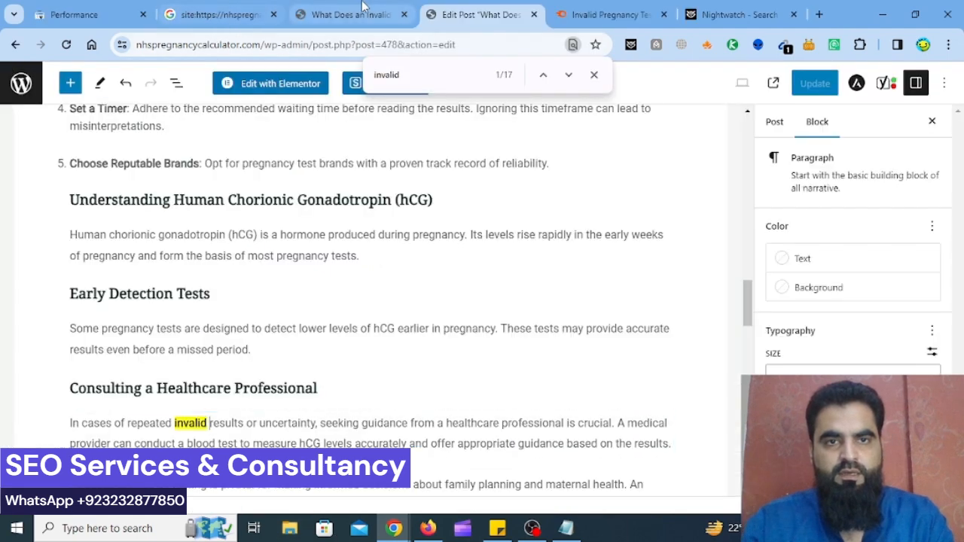
- Copy "Invalid Pregnancy Test" from the live article's title and replace "invalid" with it in the paragraph under "Consulting a Healthcare Professional"
click(361, 7)
click(300, 219)
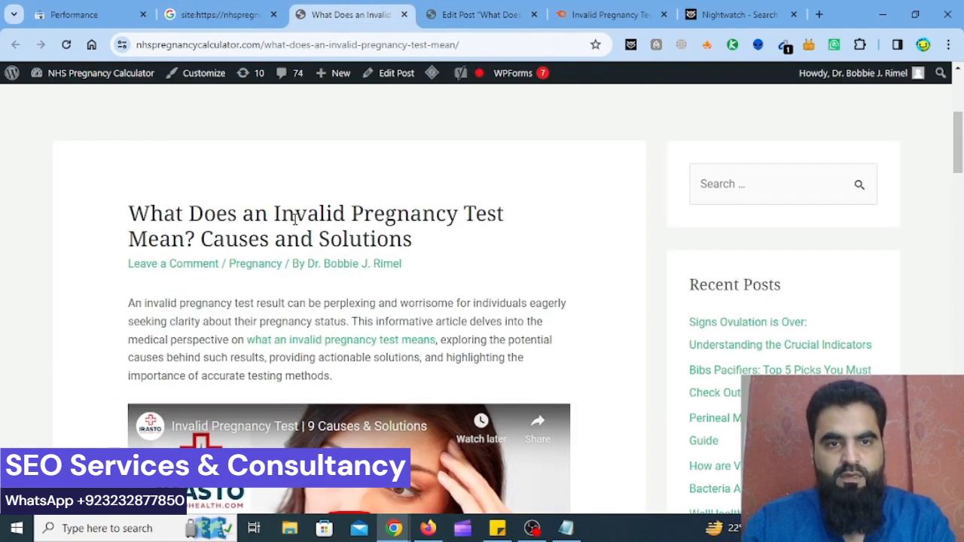
drag(277, 217, 509, 223)
key(ctrl+c)
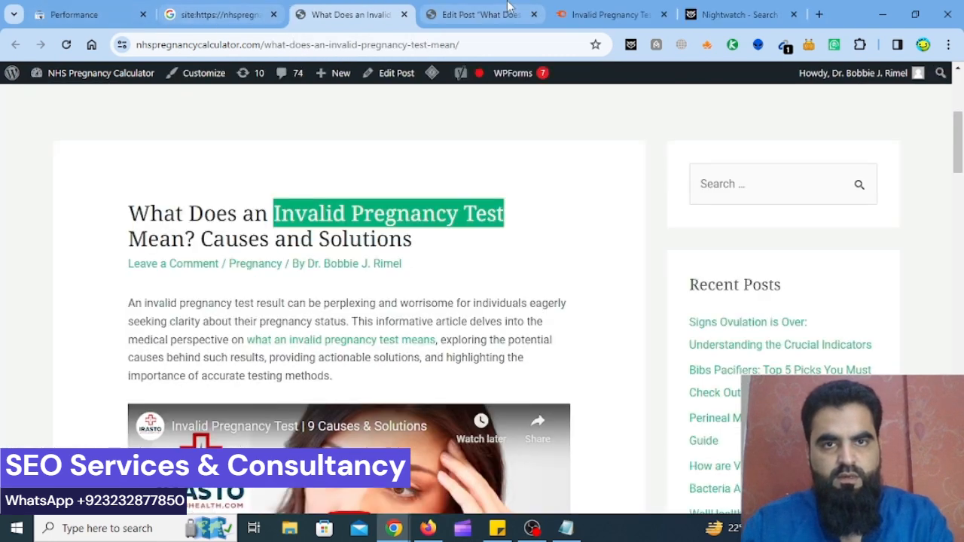
click(478, 15)
click(192, 444)
double_click(190, 423)
right_click(193, 421)
click(260, 198)
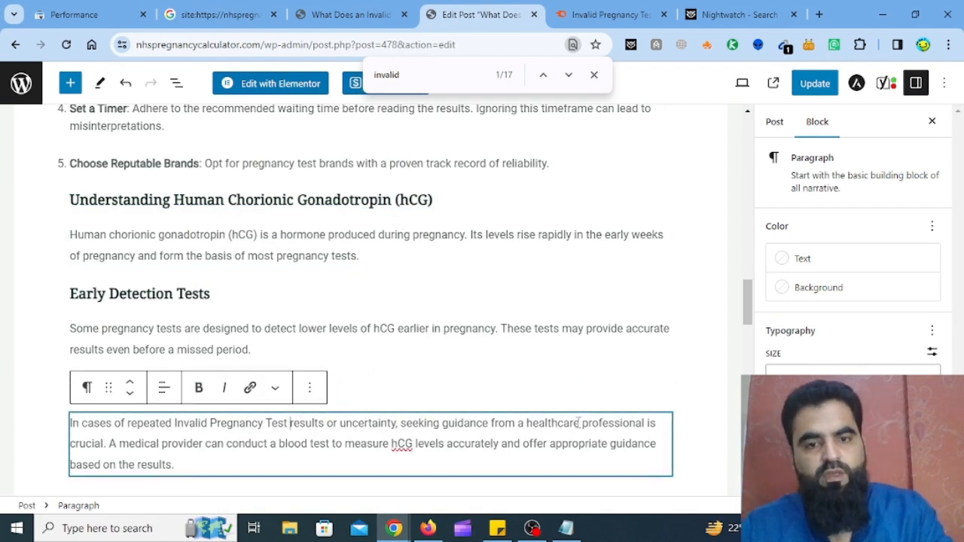
- Check the closing paragraph and references for the keyword and update the post
scroll(578, 430, down, 3)
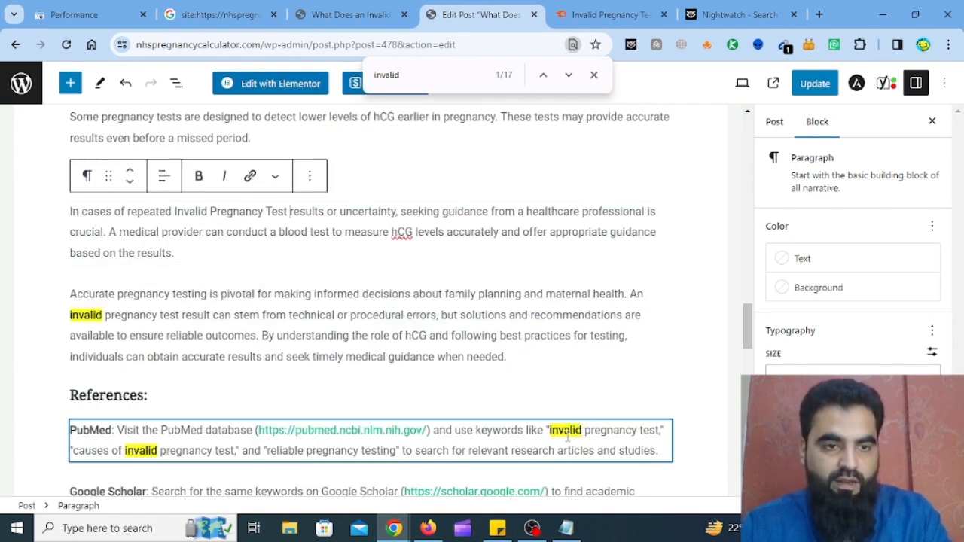
scroll(456, 316, down, 2)
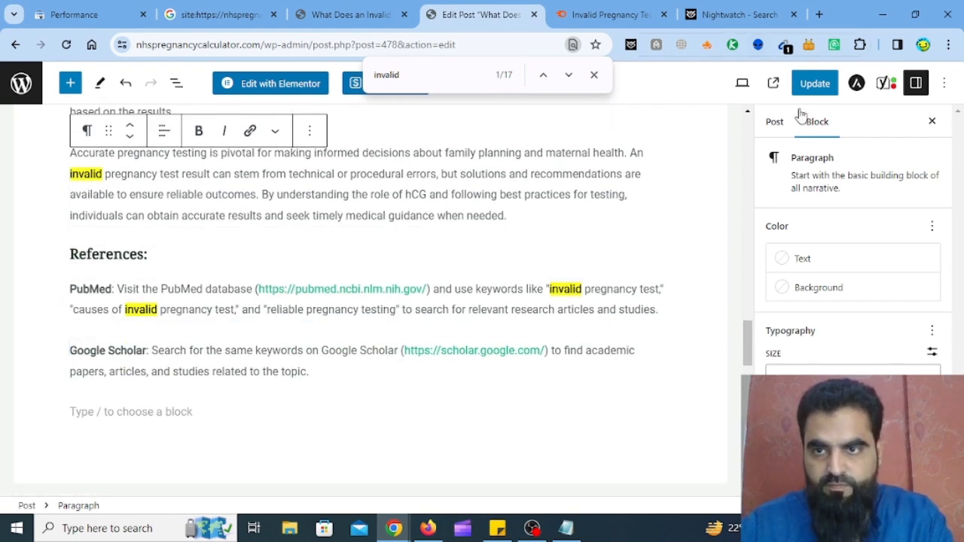
click(820, 88)
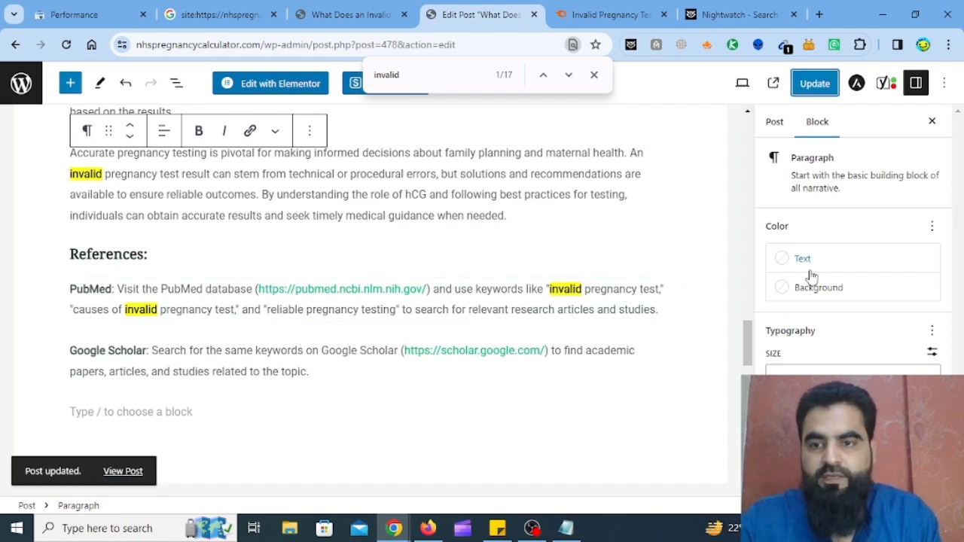
- Open the post's featured image for replacement and review its attachment details, including the alt text and title
scroll(622, 241, down, 4)
click(776, 127)
scroll(867, 316, down, 5)
scroll(868, 322, down, 10)
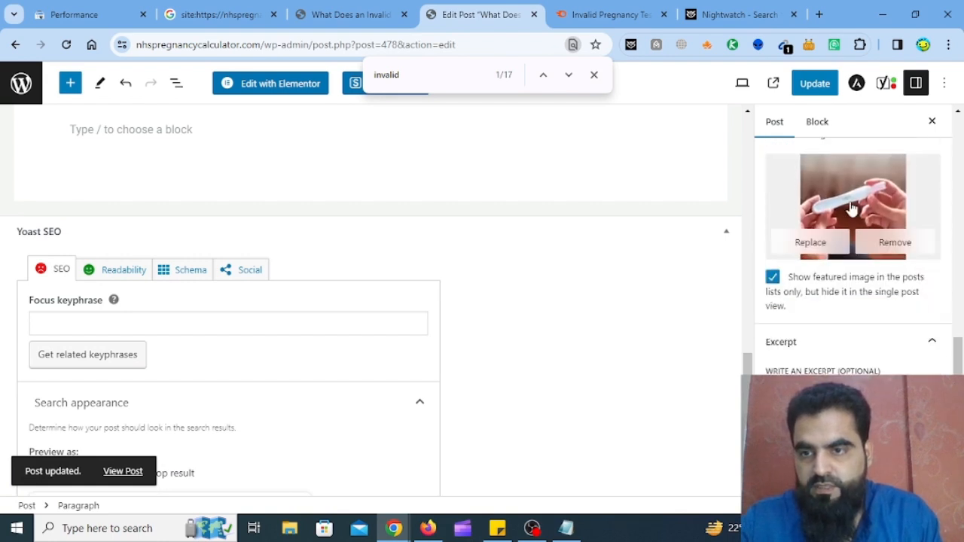
click(852, 209)
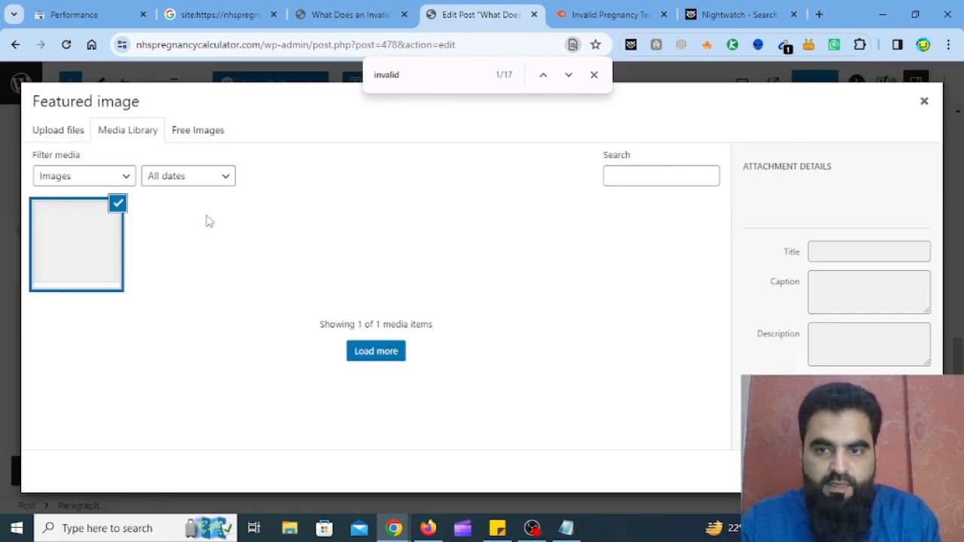
scroll(891, 367, down, 2)
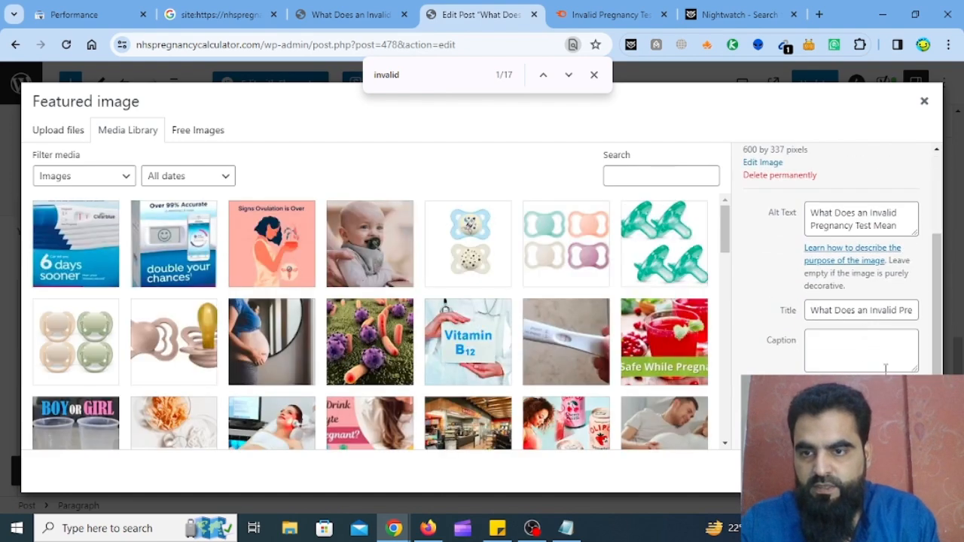
scroll(868, 310, down, 1)
scroll(866, 313, up, 3)
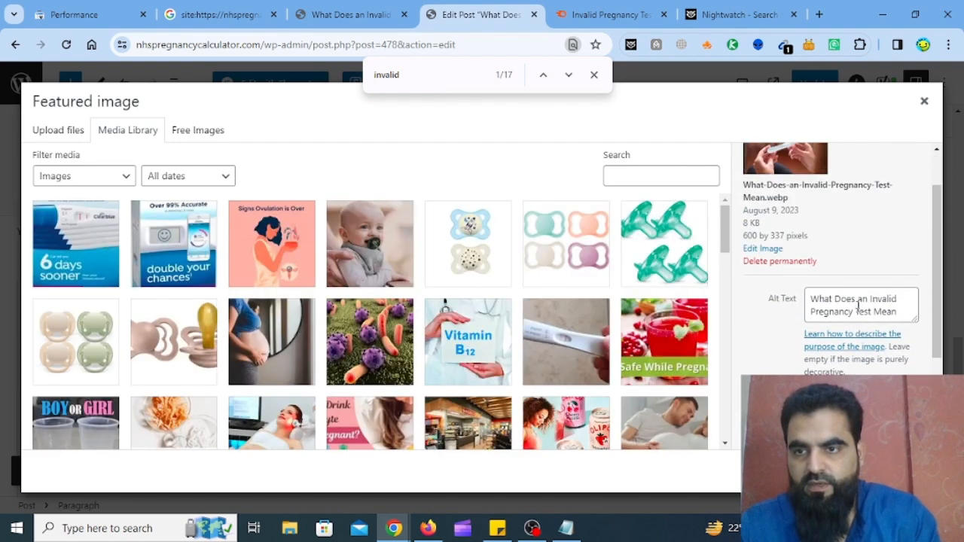
- Change the featured image's alt text to "Invalid Pregnancy Test Meaning", following the keyword list in Notepad, and close the media library
click(869, 307)
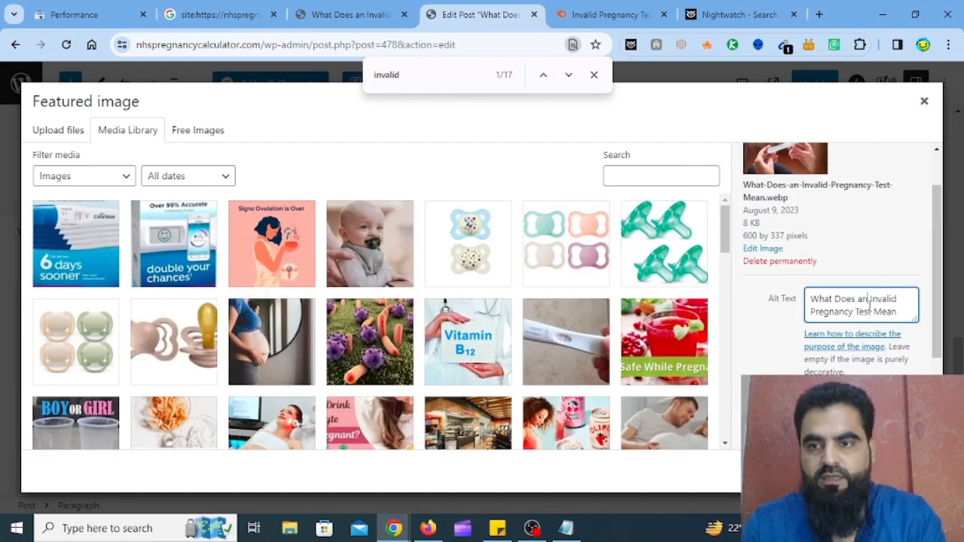
key(ctrl+shift+Left)
key(ctrl+shift+Left)
key(ctrl+shift+Left)
key(BackSpace)
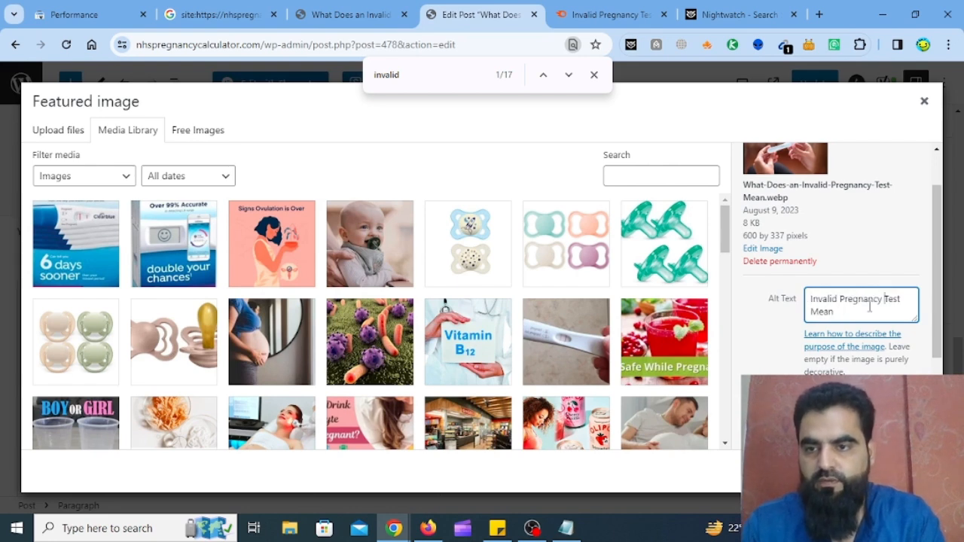
key(ctrl+shift+Left)
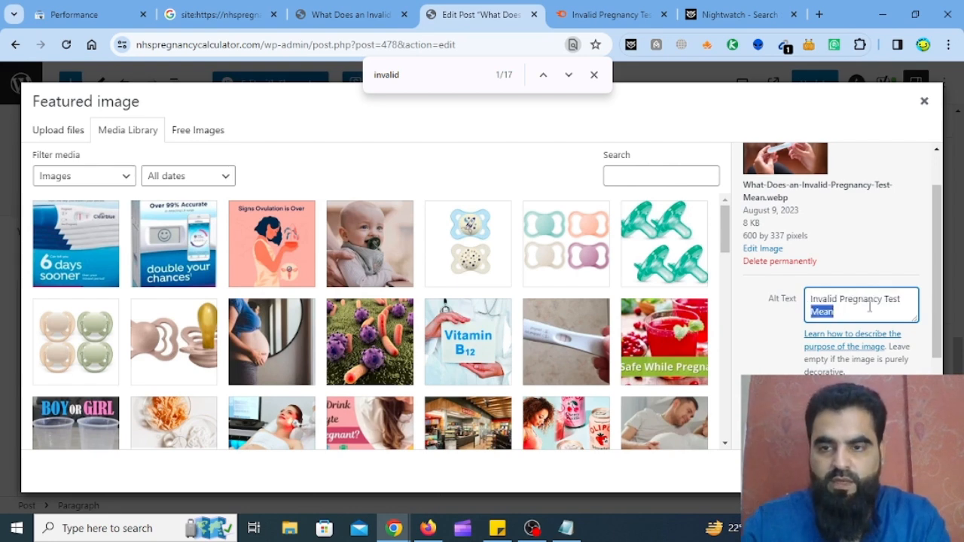
click(565, 528)
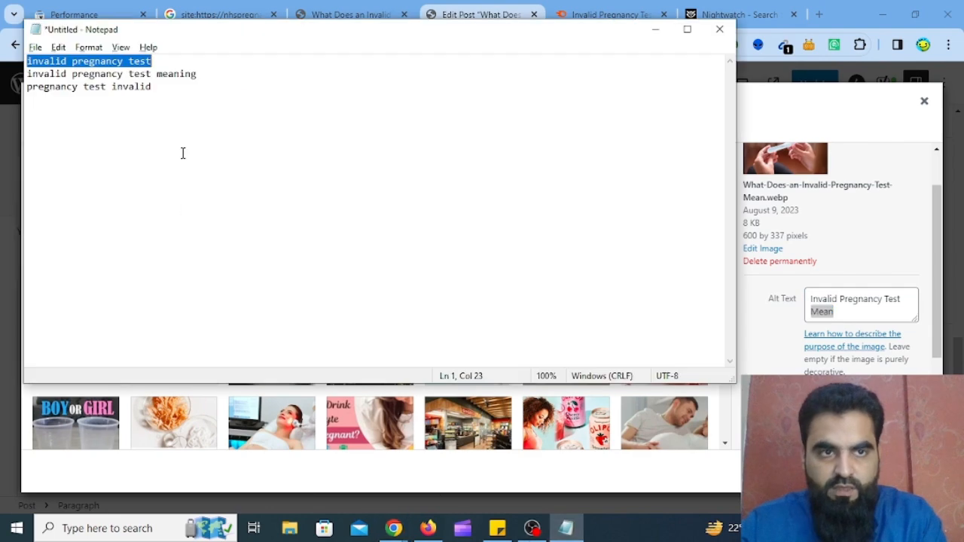
click(209, 80)
click(861, 317)
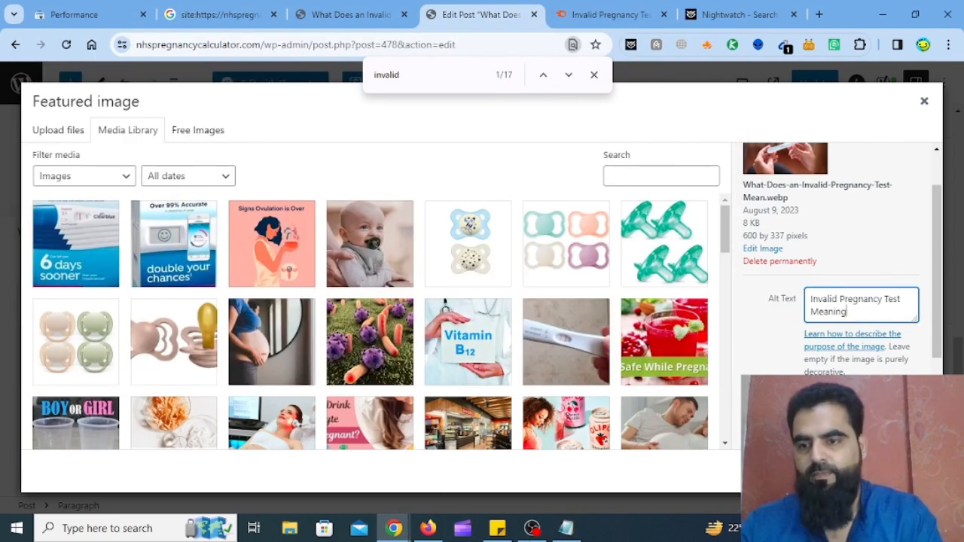
key(Escape)
- Check the keyword list in Notepad, then search the post editor for "pregnancy test" and go through its first occurrences
scroll(525, 373, up, 6)
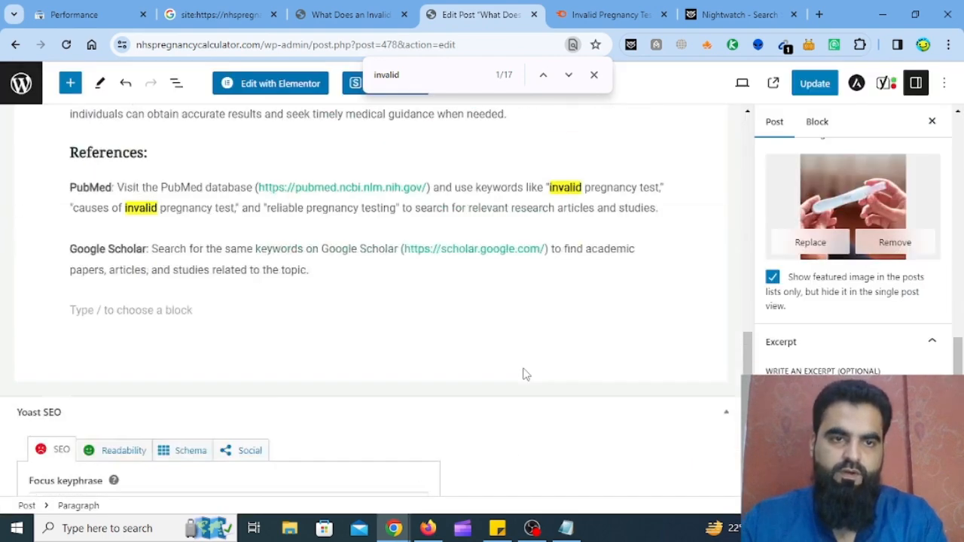
key(alt+Tab)
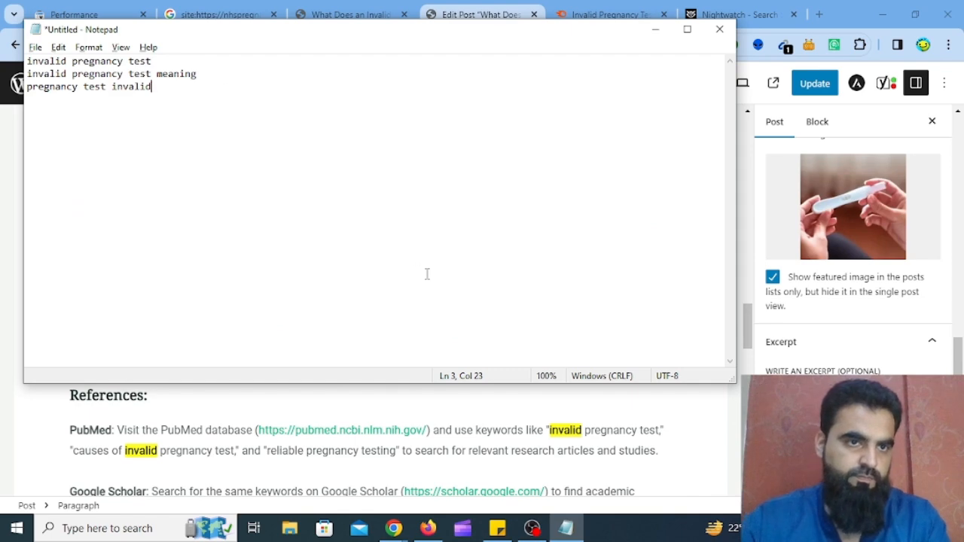
key(alt+Tab)
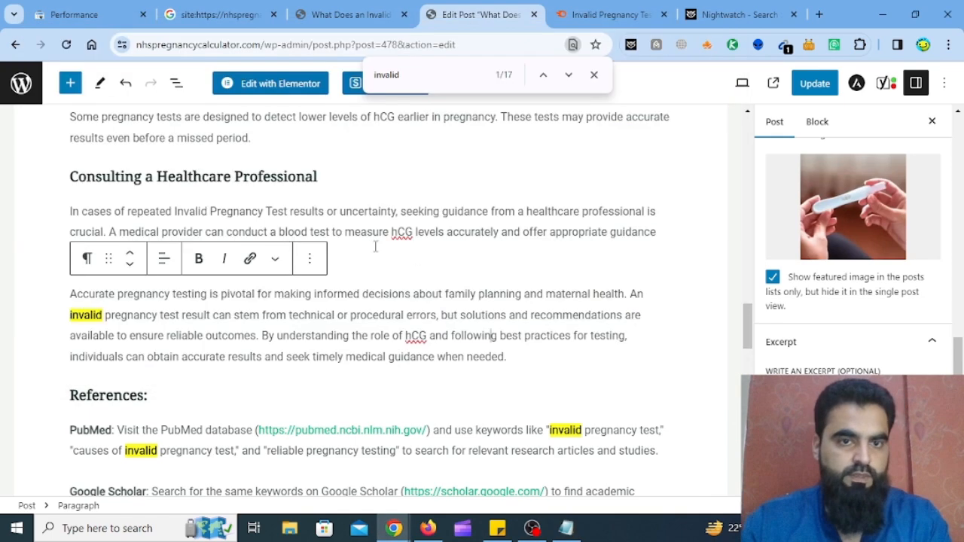
click(360, 240)
key(ctrl+f)
text(re)
key(BackSpace)
key(BackSpace)
text(pregnancy test)
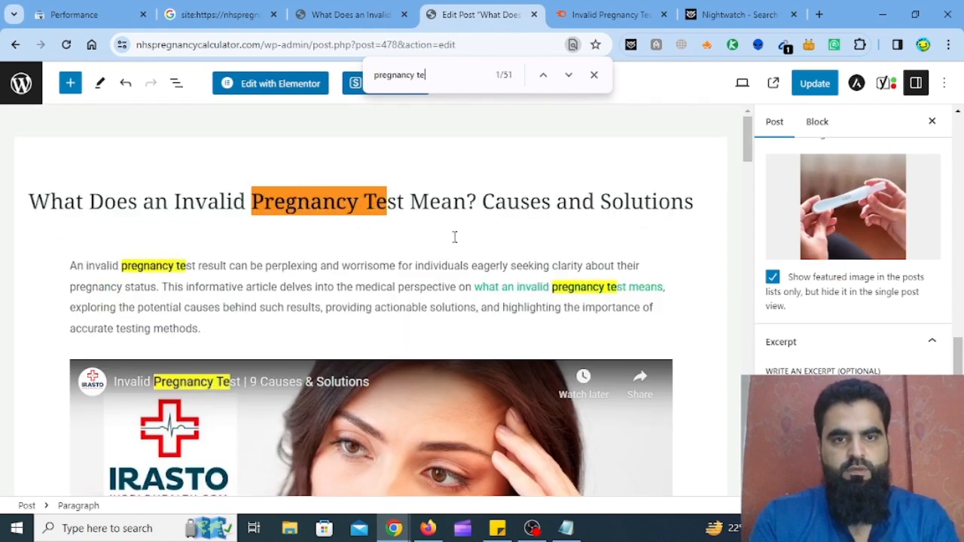
key(Return)
key(Return)
key(Return)
key(Return)
key(Return)
key(Return)
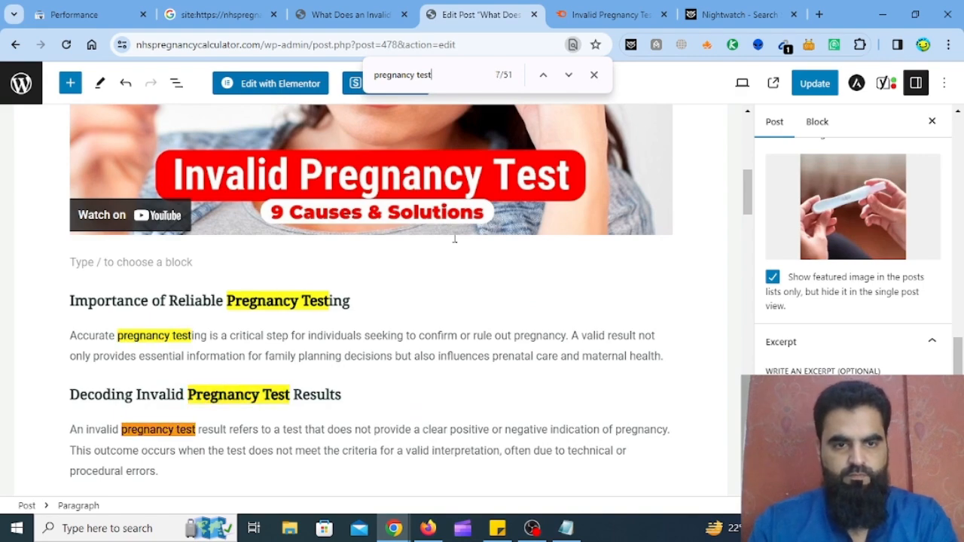
- Close the search, look over the rest of the post down to the references, and update the post
key(Escape)
scroll(461, 358, down, 3)
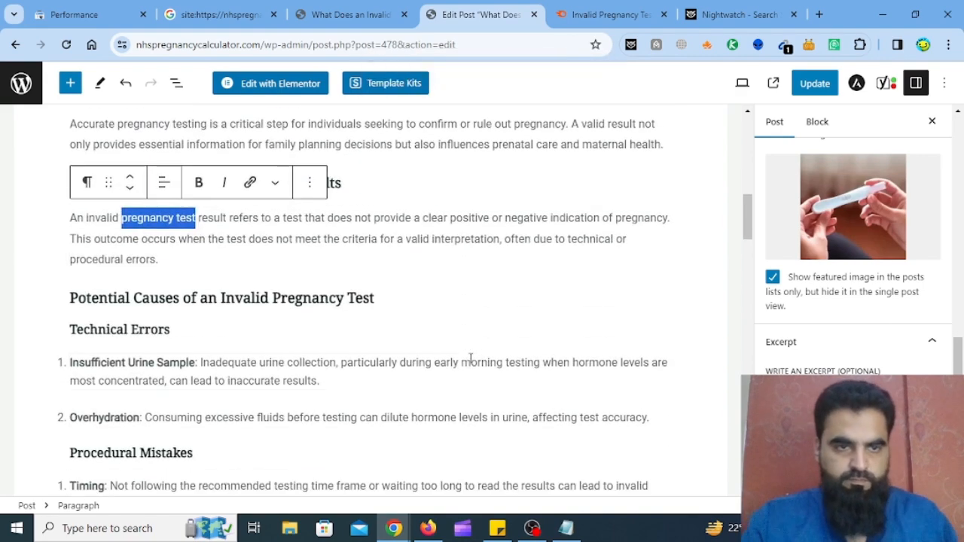
click(545, 326)
scroll(542, 329, down, 10)
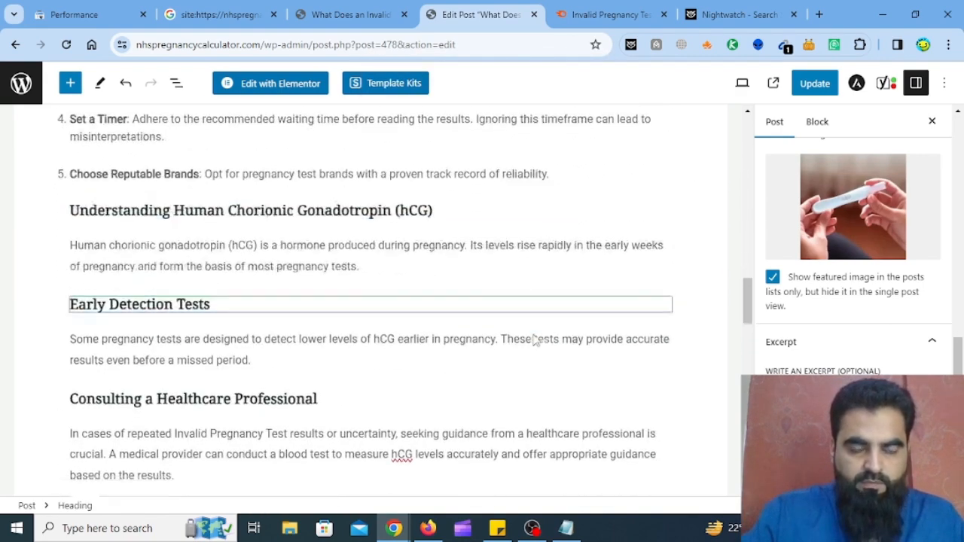
scroll(534, 340, down, 10)
click(409, 332)
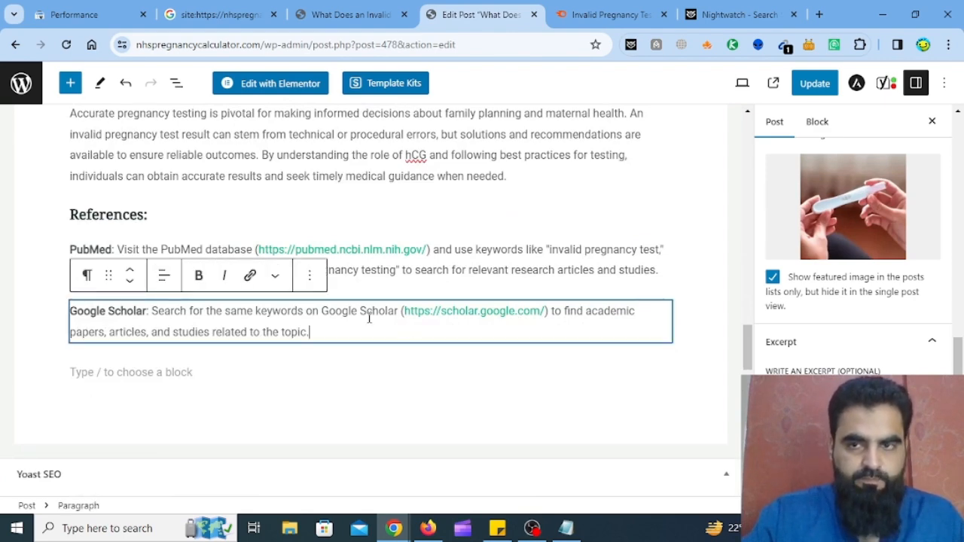
click(815, 83)
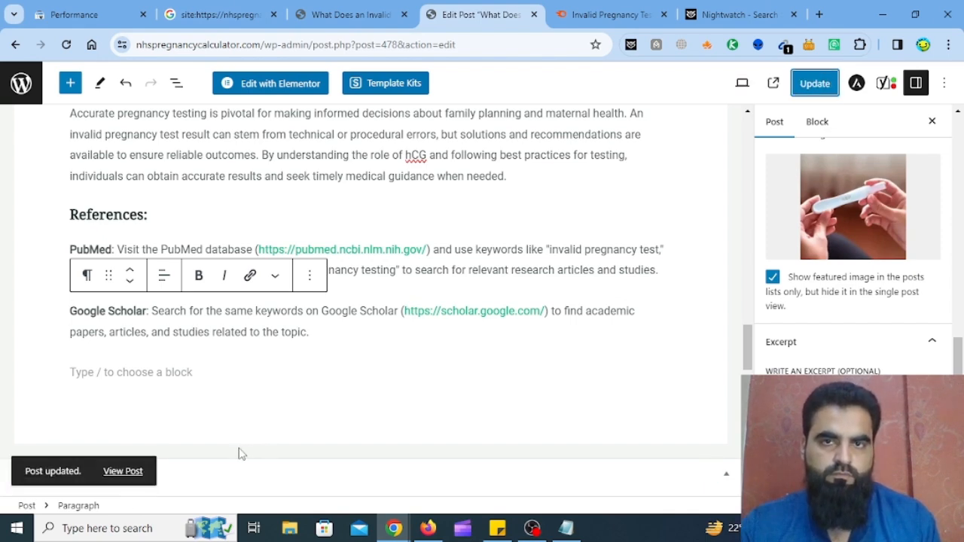
- Open the updated post in a new browser tab and check its on-page title
right_click(119, 481)
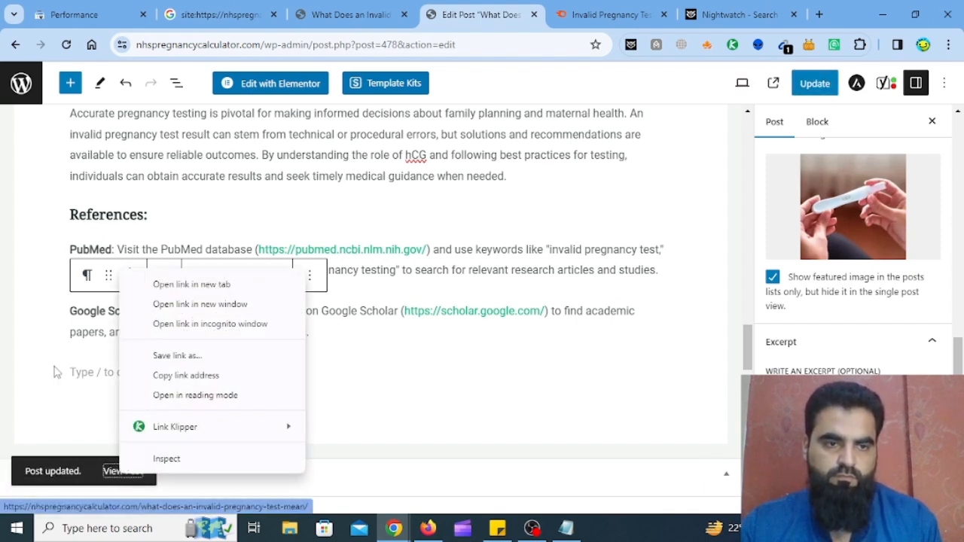
click(181, 282)
click(500, 11)
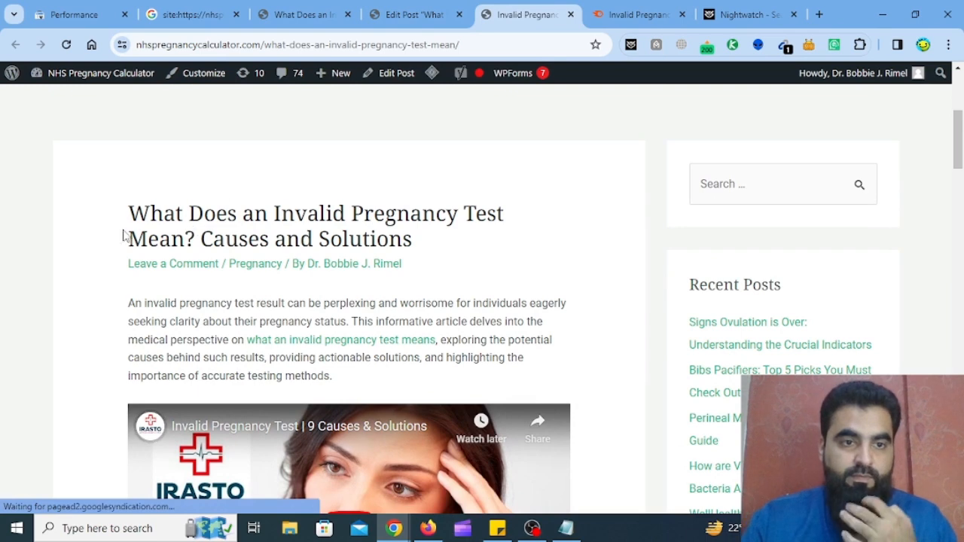
drag(129, 214, 391, 243)
click(445, 249)
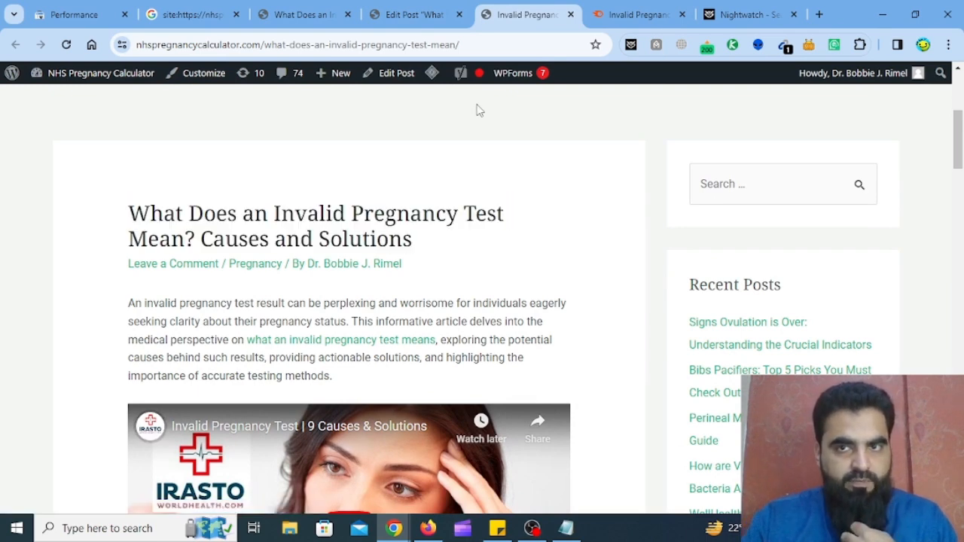
- Inspect the live article's SEO title in the SEO Pro Extension overview
click(707, 48)
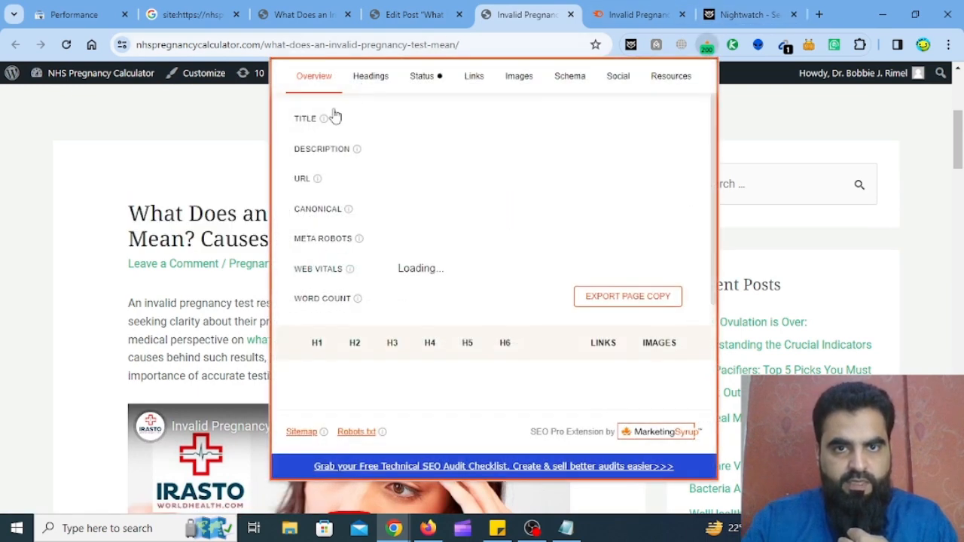
drag(397, 120, 626, 121)
click(715, 117)
click(723, 117)
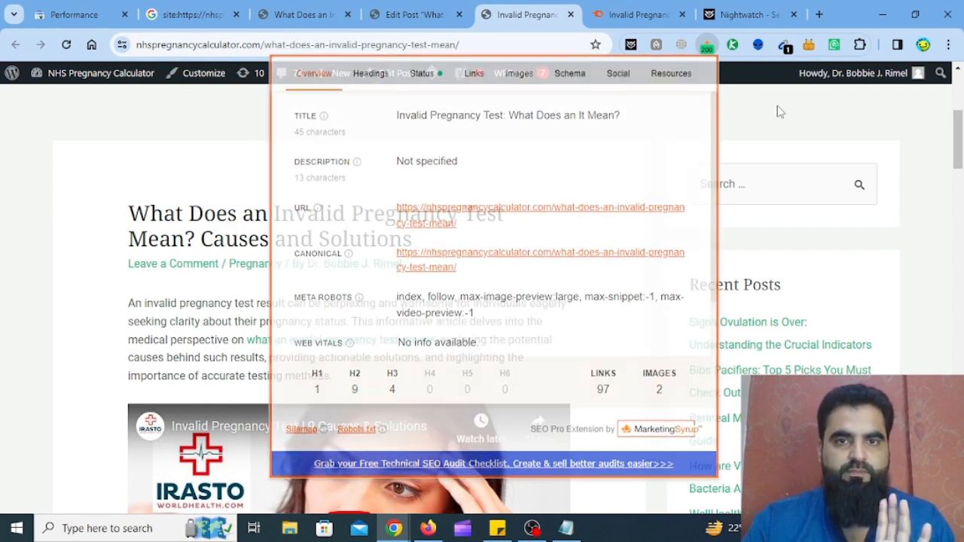
- Search the live article for "invalid pregnancy test", step through all its occurrences and close the search
click(428, 15)
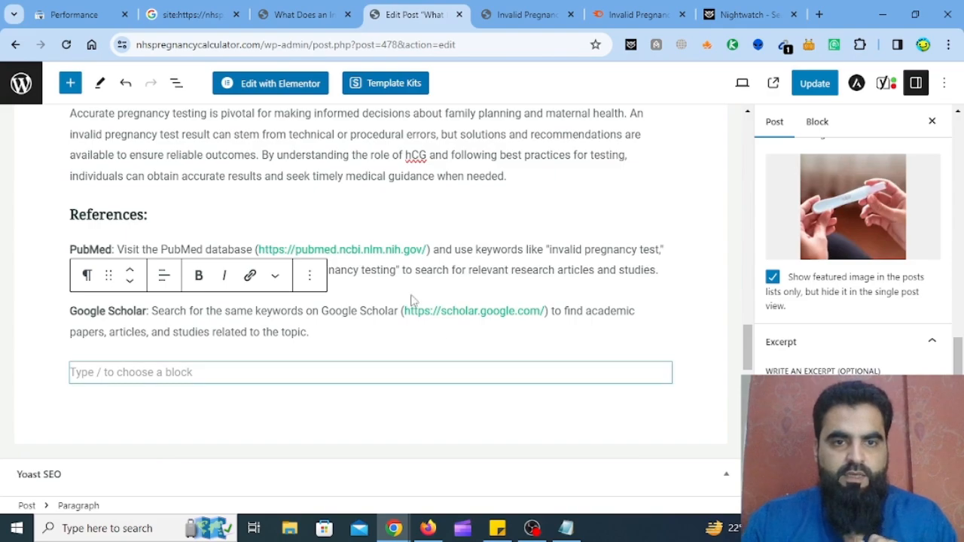
click(529, 7)
scroll(639, 286, down, 15)
scroll(631, 324, down, 7)
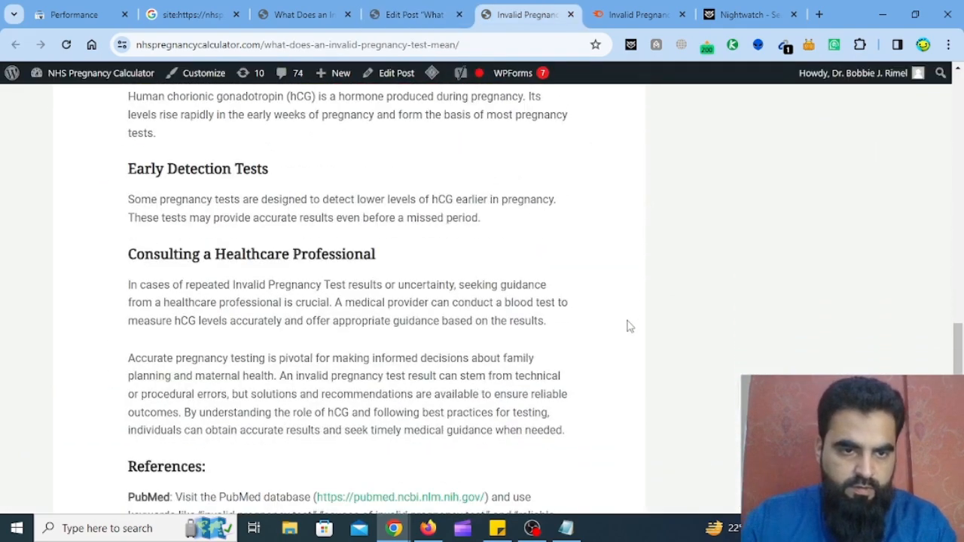
key(ctrl+f)
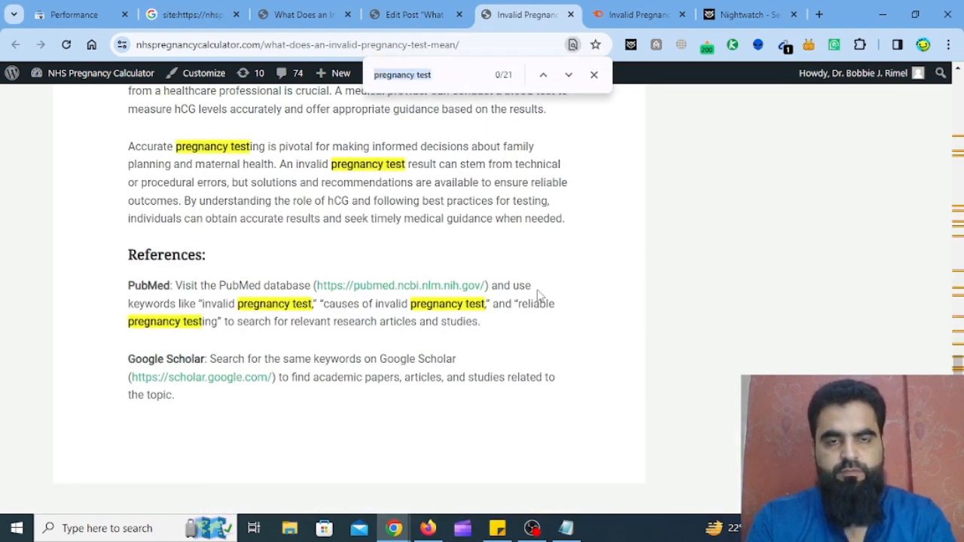
text(inva)
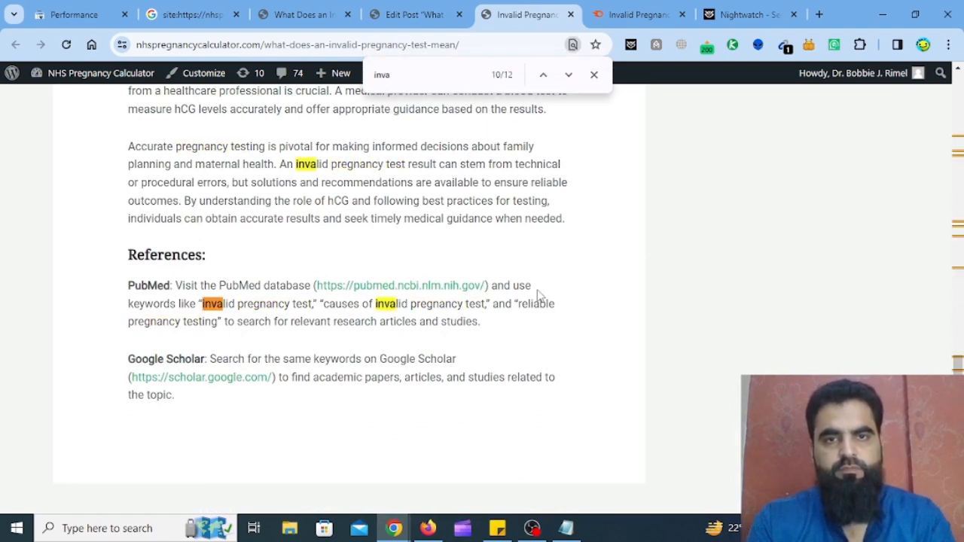
text(lid pregnancy test)
key(Return)
key(Return)
key(Return)
key(Return)
key(Return)
key(Return)
key(Return)
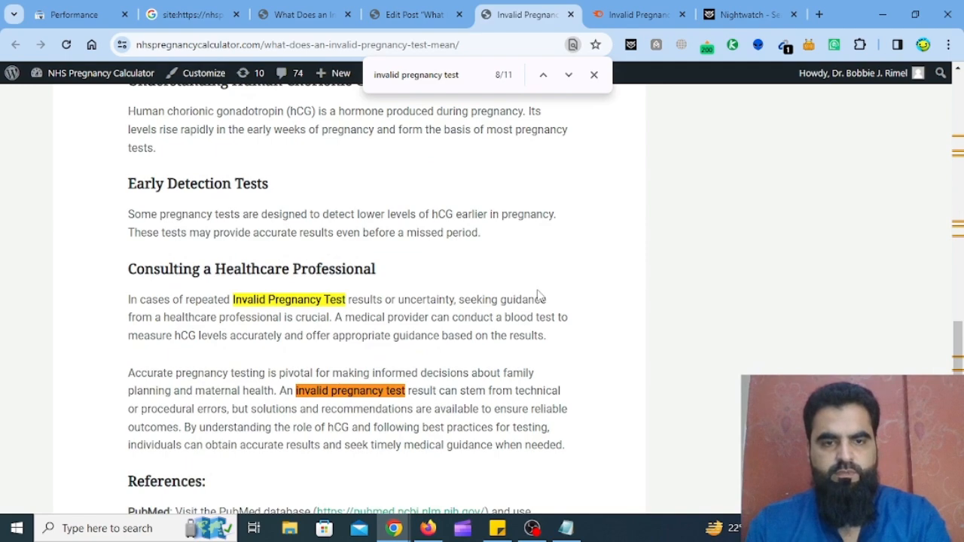
key(Return)
key(Return)
key(Return)
key(Return)
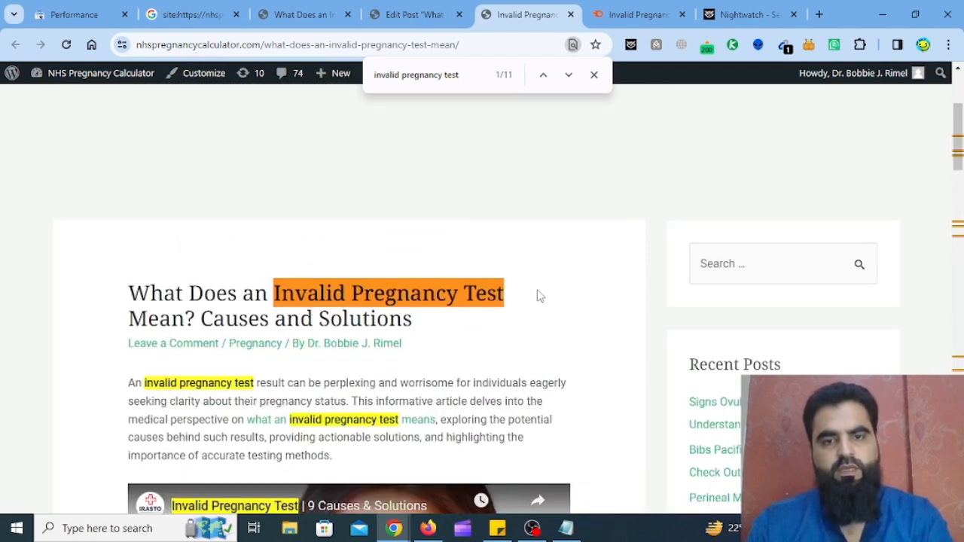
scroll(566, 362, down, 10)
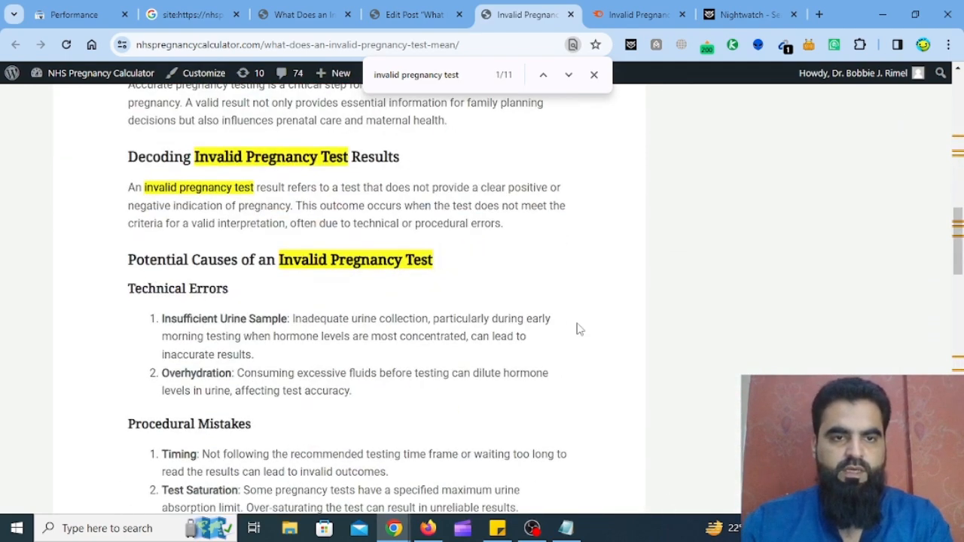
click(593, 74)
scroll(595, 292, up, 12)
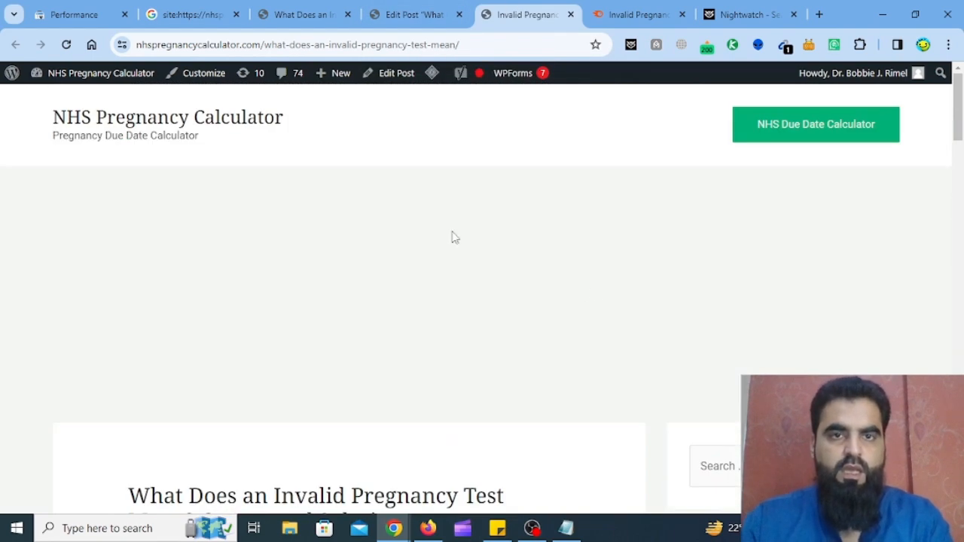
- Review the keyword in the live article's URL, introduction and "Decoding Invalid Pregnancy Test Results" heading
click(496, 47)
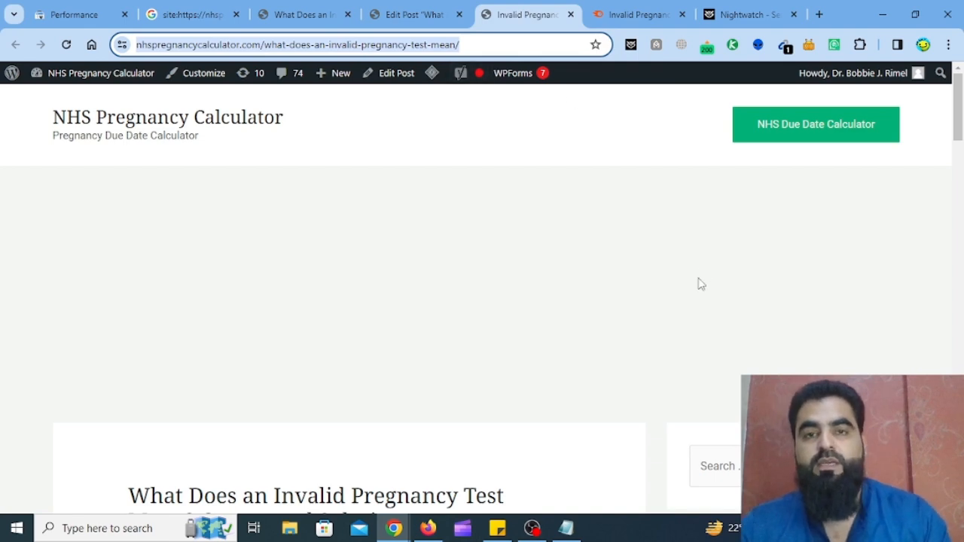
scroll(653, 245, down, 2)
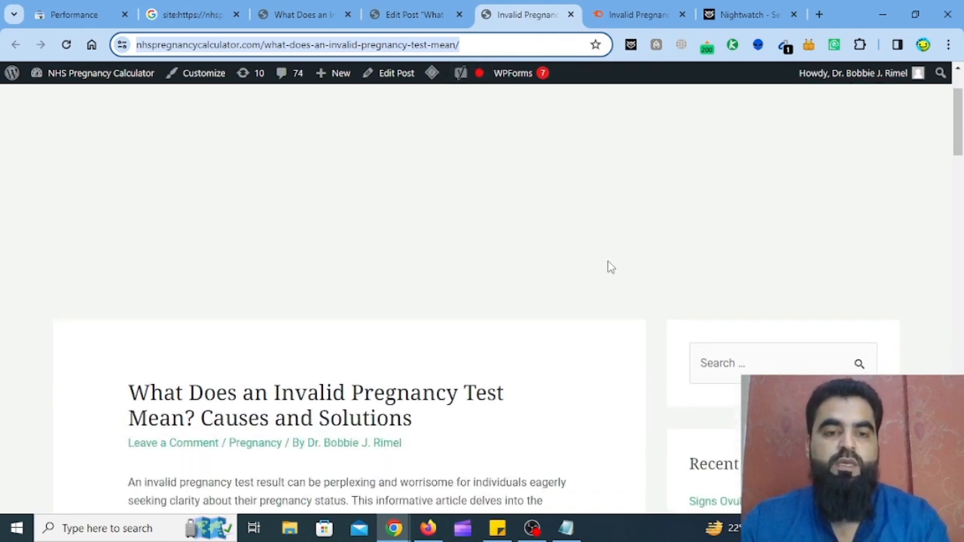
scroll(625, 272, down, 4)
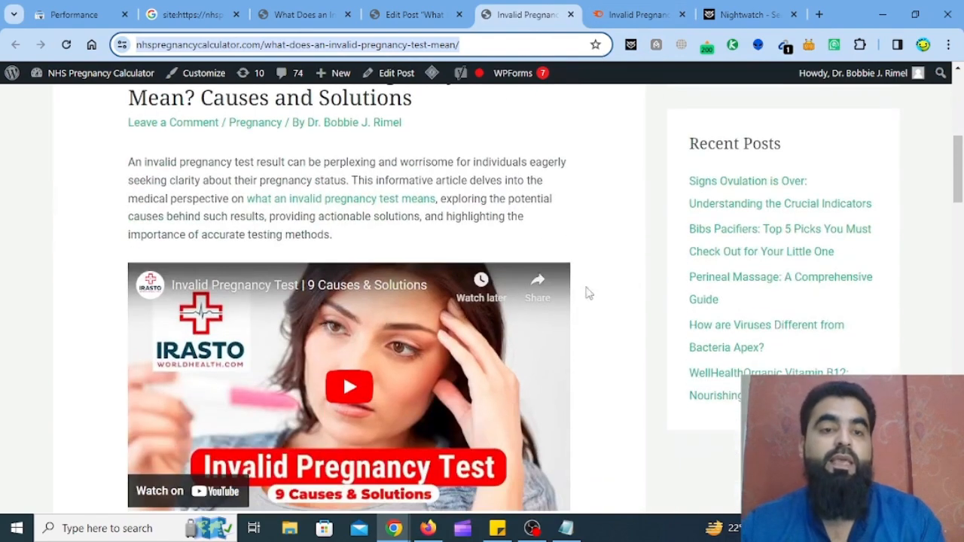
scroll(362, 232, down, 5)
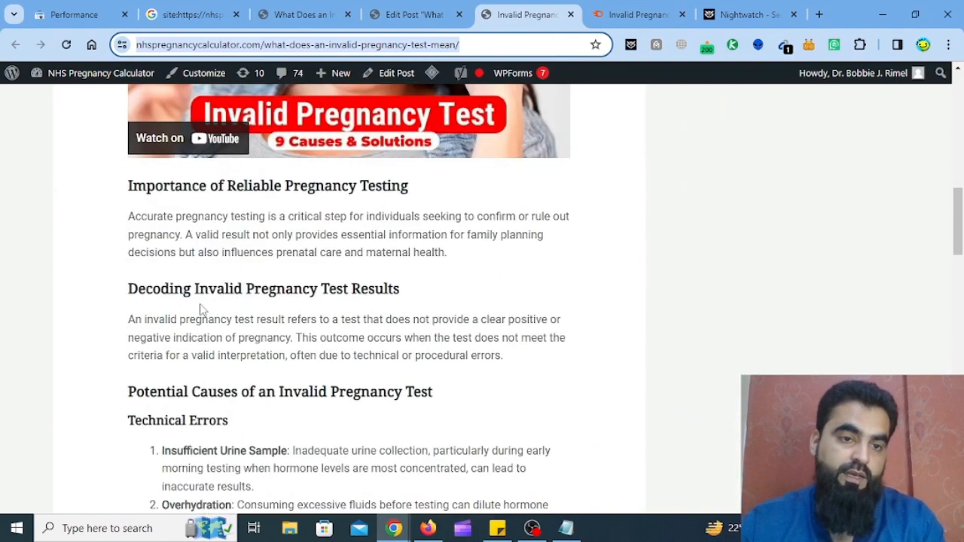
drag(194, 289, 408, 289)
click(410, 288)
- Review the keyword in the live article's title and in the sections from the video down to "Solutions and Recommendations"
scroll(404, 284, up, 7)
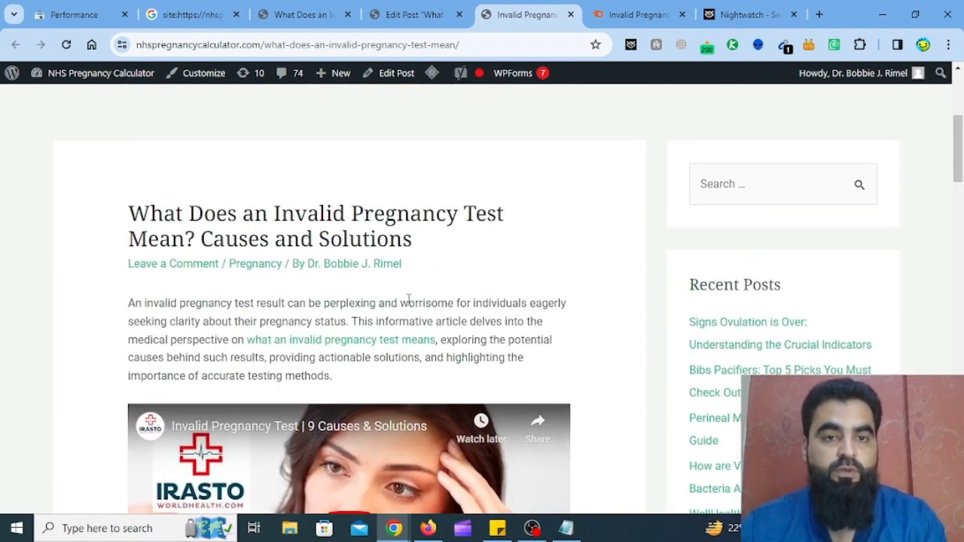
scroll(392, 299, down, 1)
drag(276, 143, 505, 146)
click(507, 153)
scroll(506, 152, down, 5)
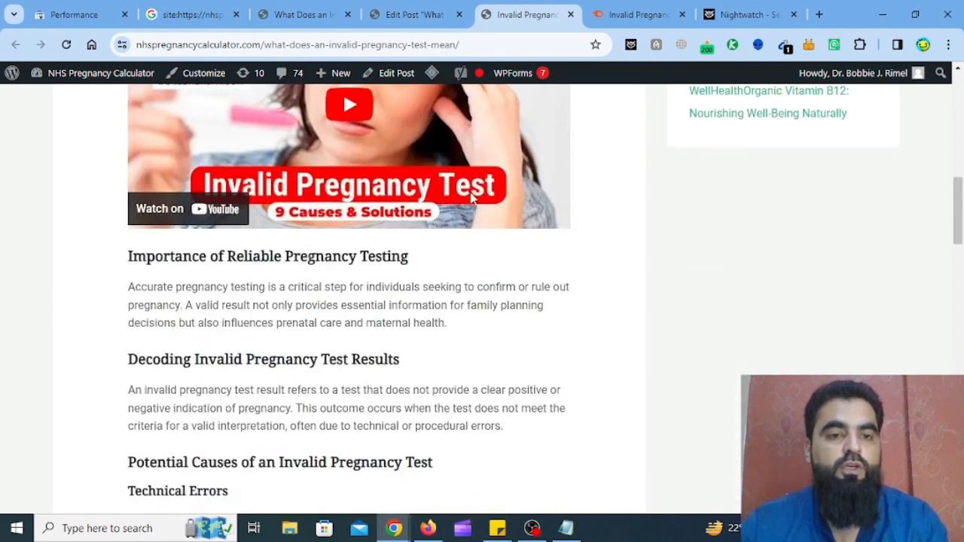
scroll(276, 424, down, 2)
scroll(275, 423, down, 3)
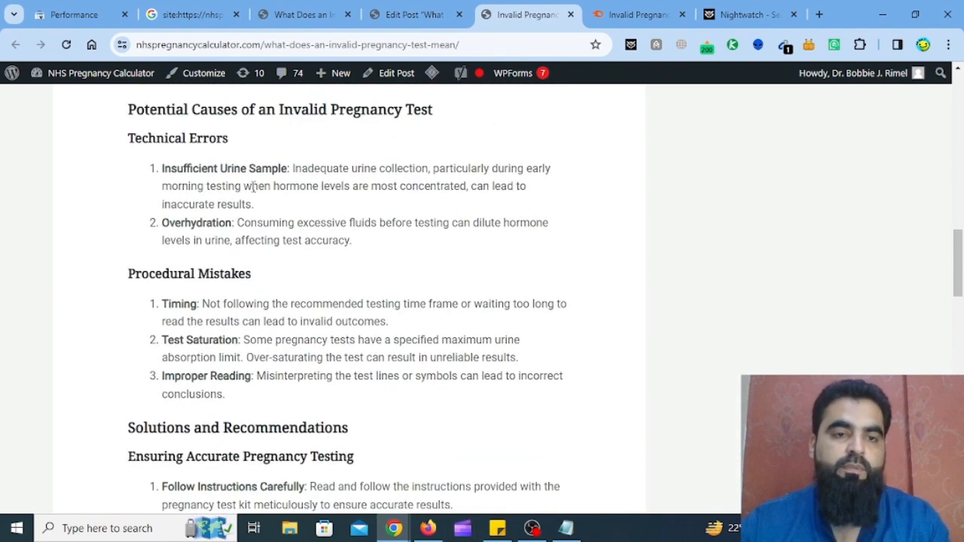
scroll(506, 316, down, 3)
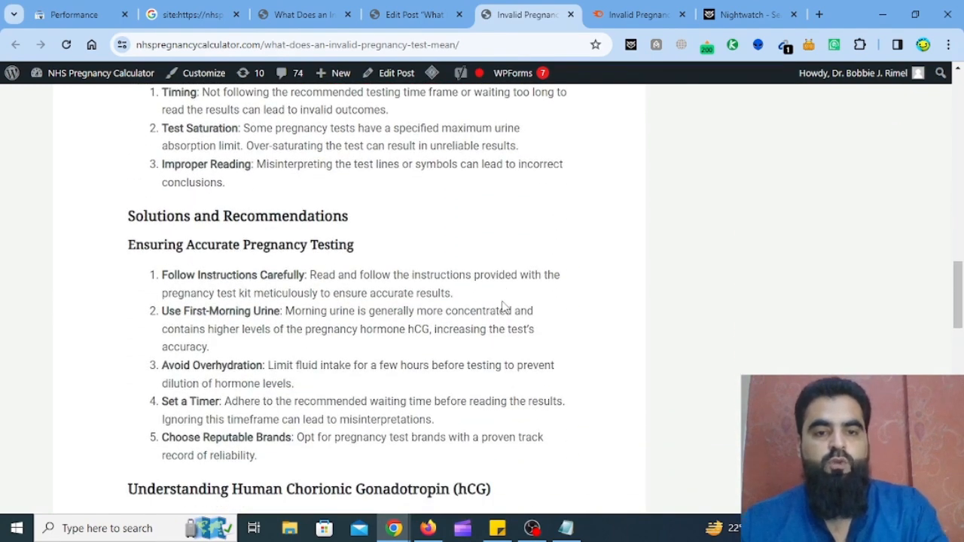
- Copy the live article's URL and inspect it in Google Search Console
scroll(503, 307, down, 4)
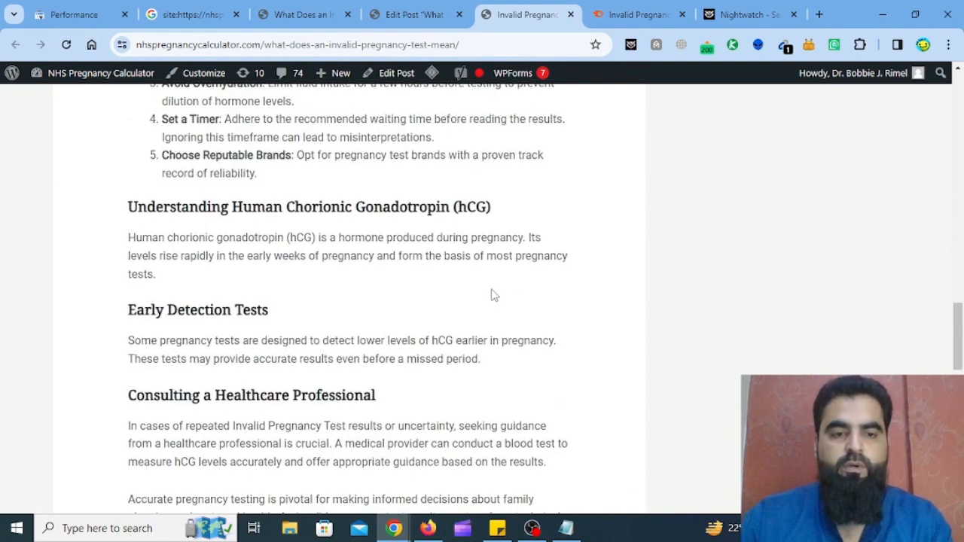
click(473, 49)
key(ctrl+c)
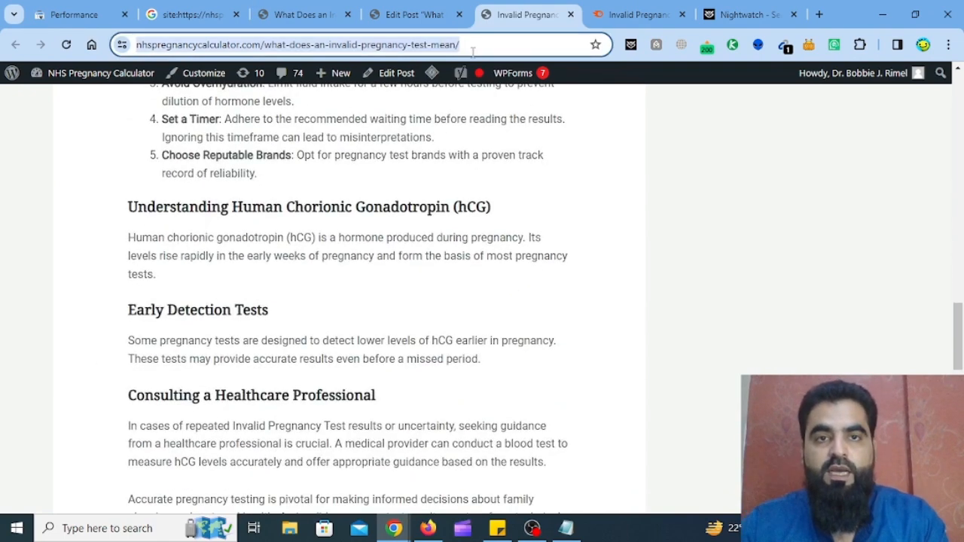
key(alt+Tab)
click(72, 6)
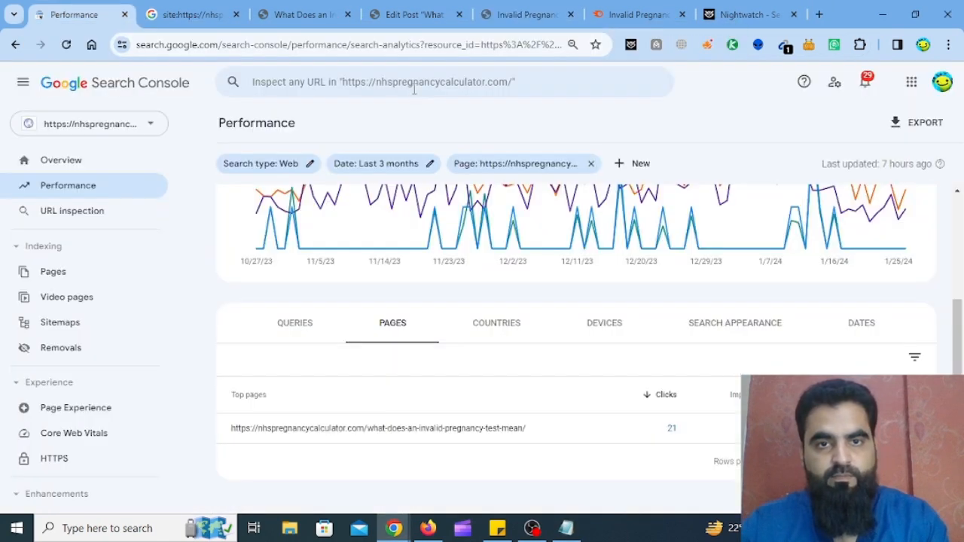
click(421, 80)
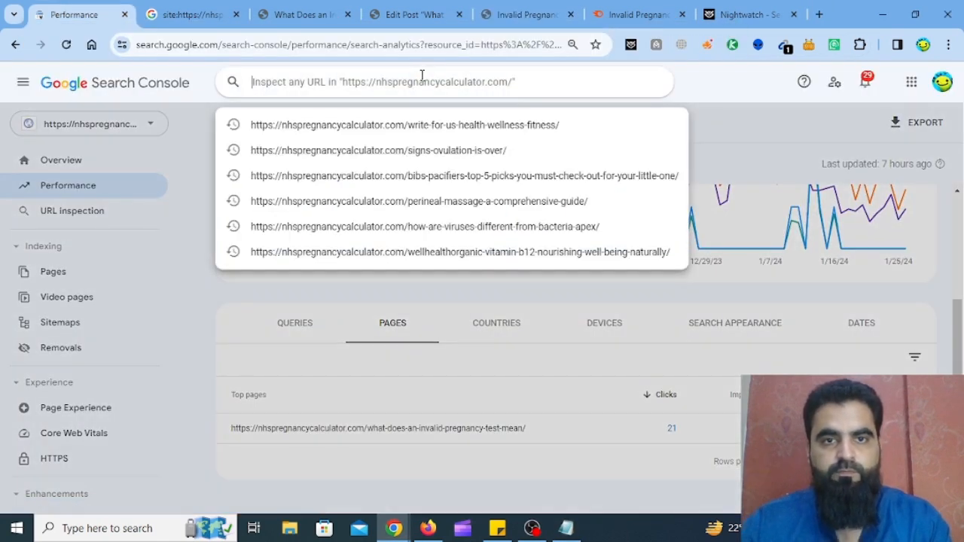
key(ctrl+v)
key(Return)
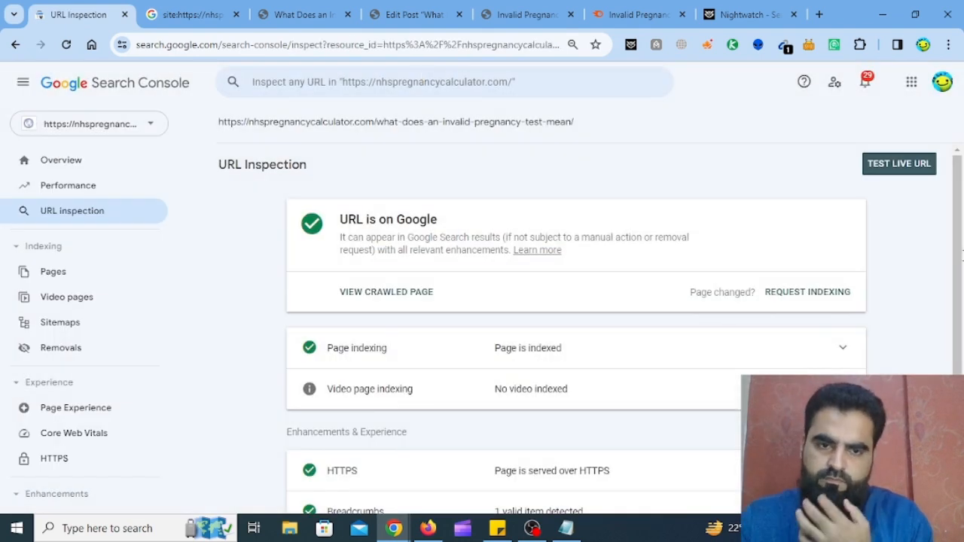
- Run a live test of the inspected article URL and request its indexing
scroll(916, 351, down, 2)
scroll(866, 226, up, 2)
click(893, 163)
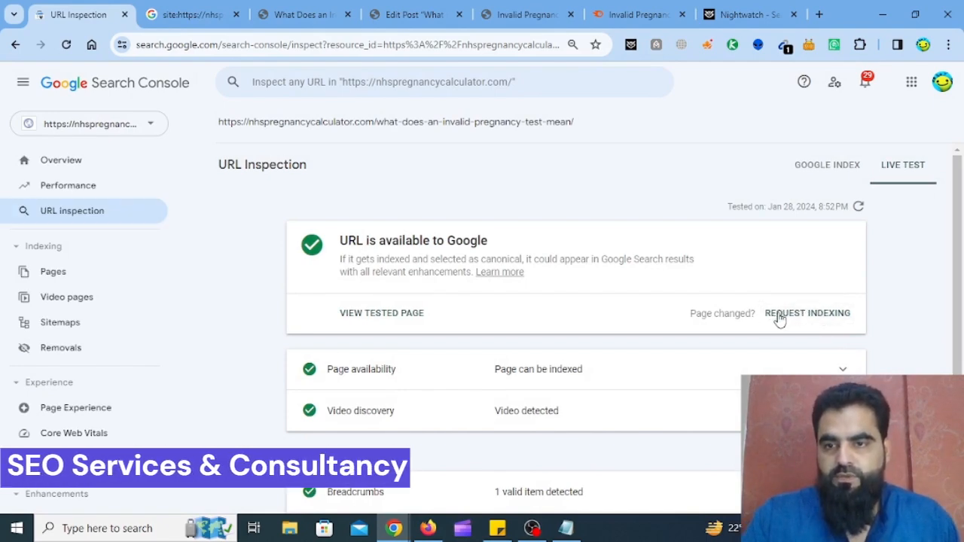
click(798, 313)
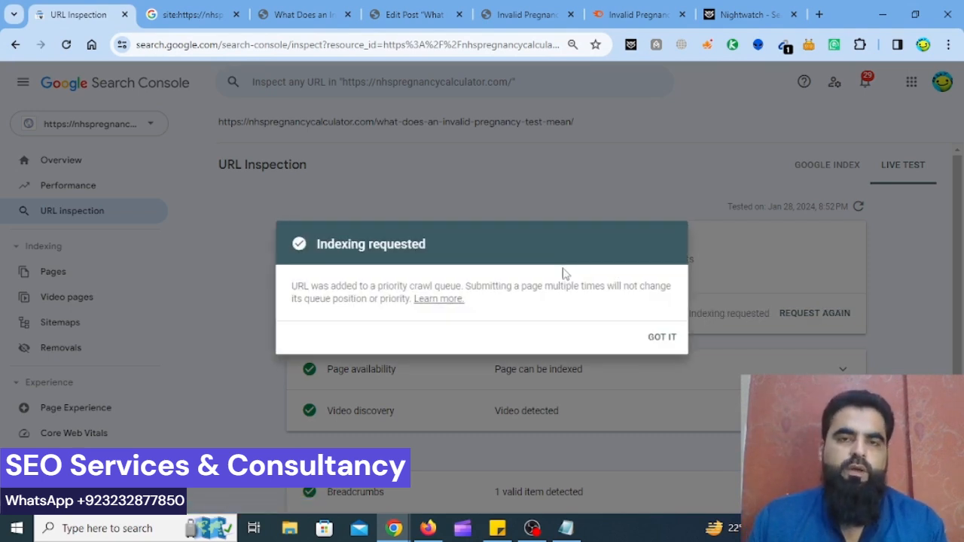
- Return to the live article and look over its title, introduction, video and the causes of an invalid pregnancy test
click(486, 13)
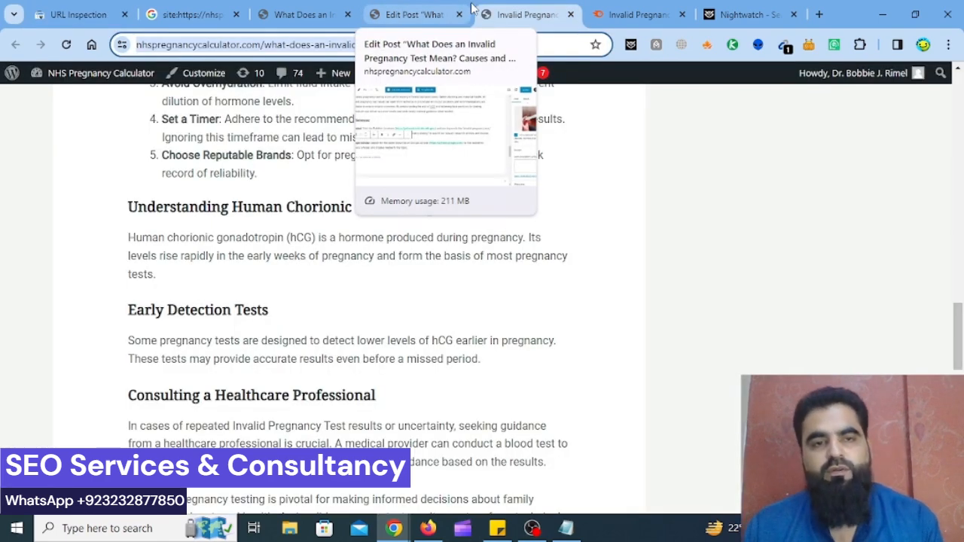
scroll(497, 383, up, 10)
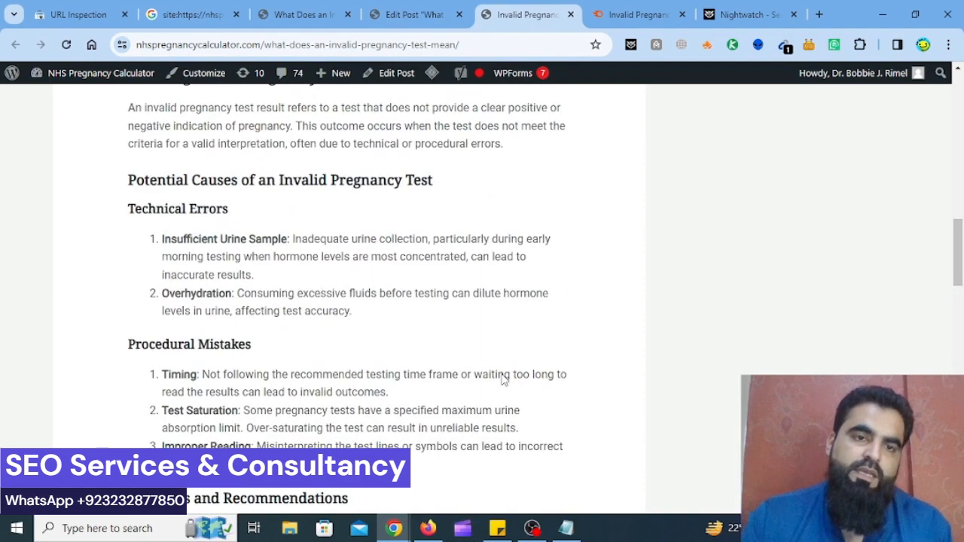
scroll(503, 379, up, 8)
scroll(504, 379, down, 5)
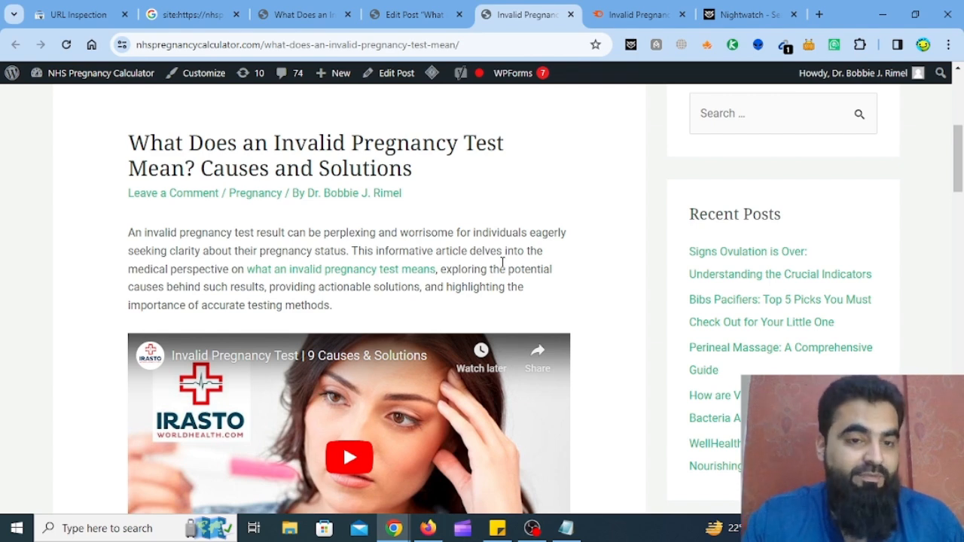
scroll(527, 284, down, 2)
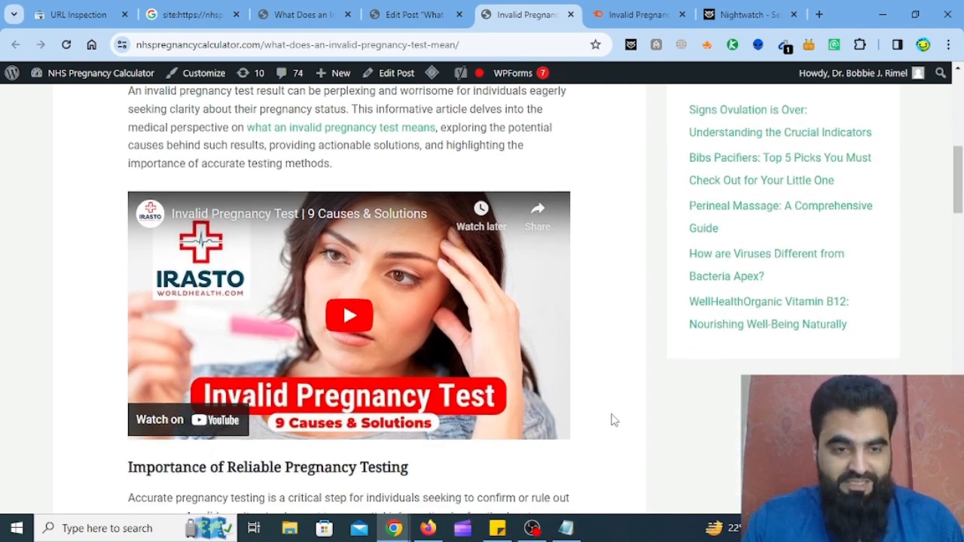
scroll(608, 411, down, 3)
scroll(606, 410, down, 5)
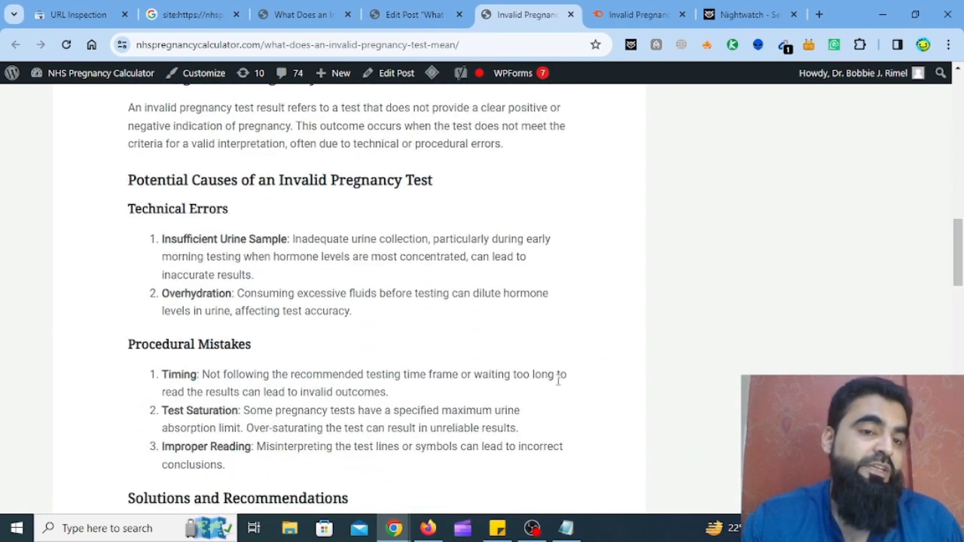
scroll(554, 416, down, 1)
scroll(550, 416, up, 10)
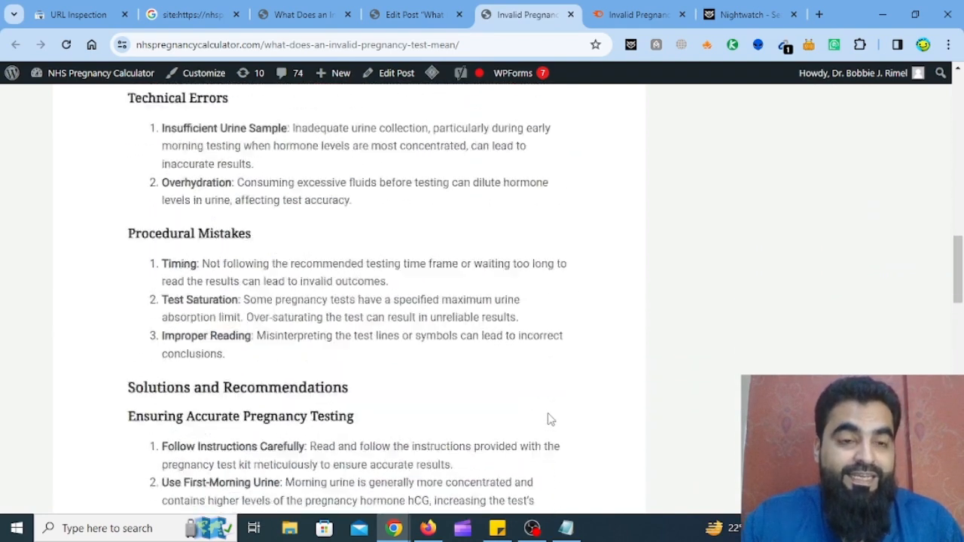
scroll(549, 416, up, 3)
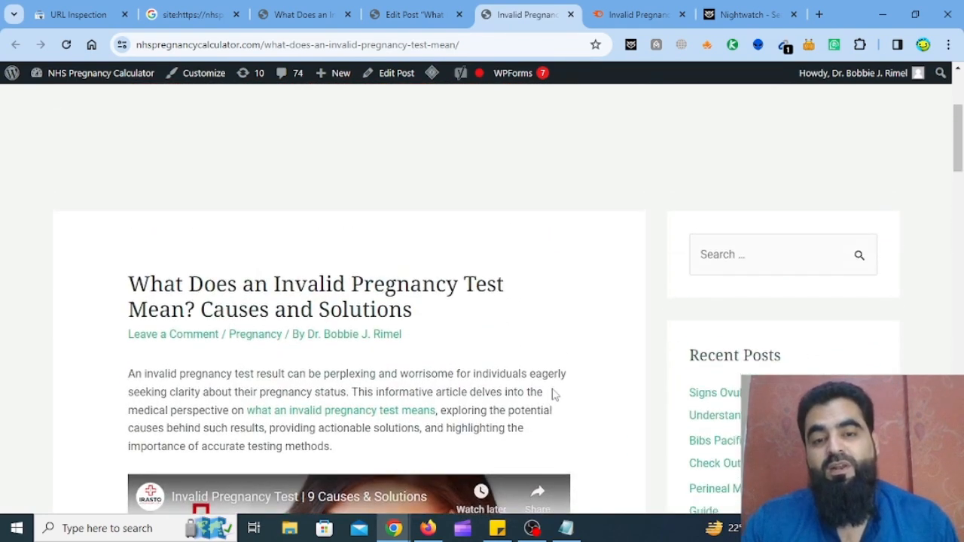
- Read through the live article from the embedded video down to the References section
scroll(535, 417, down, 6)
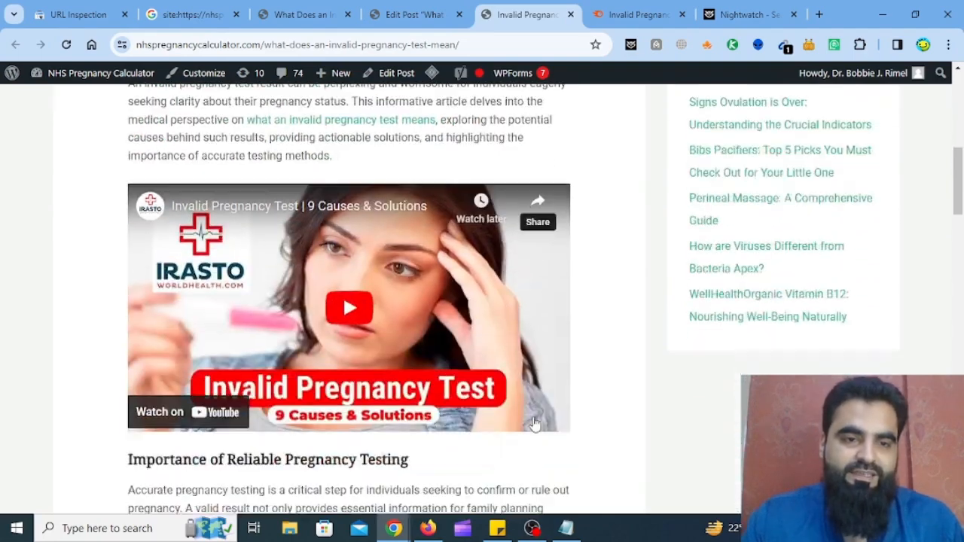
scroll(458, 409, down, 3)
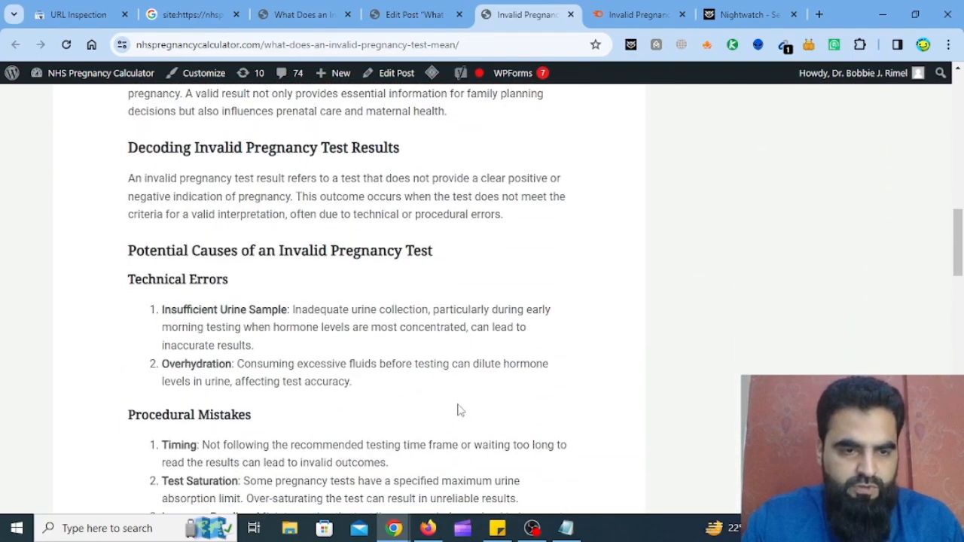
scroll(452, 402, down, 5)
scroll(443, 424, down, 3)
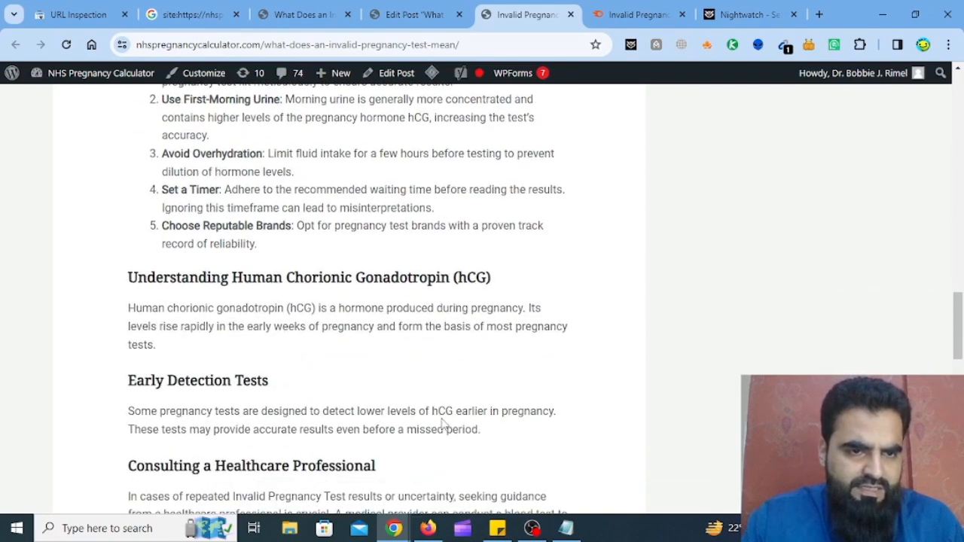
scroll(443, 424, down, 3)
scroll(443, 425, down, 1)
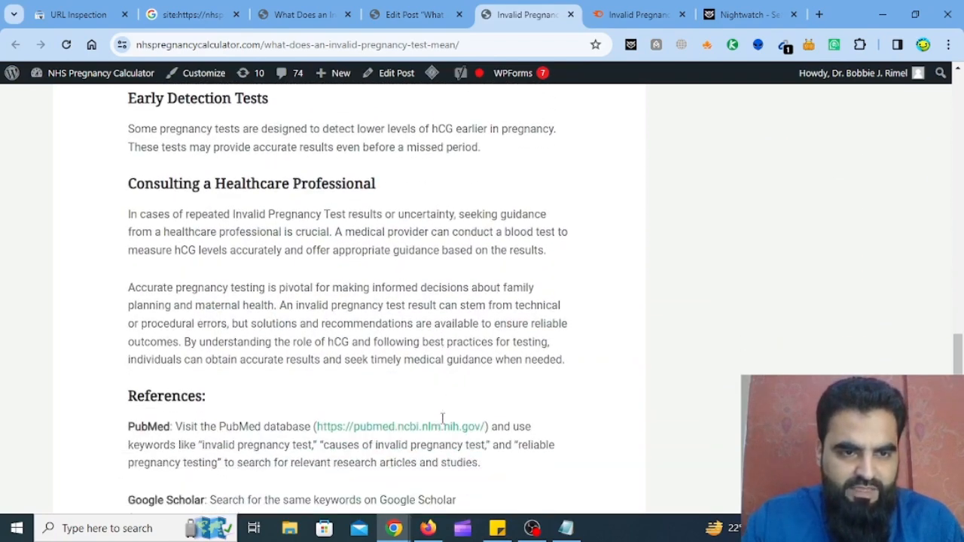
scroll(440, 426, down, 2)
scroll(440, 429, up, 18)
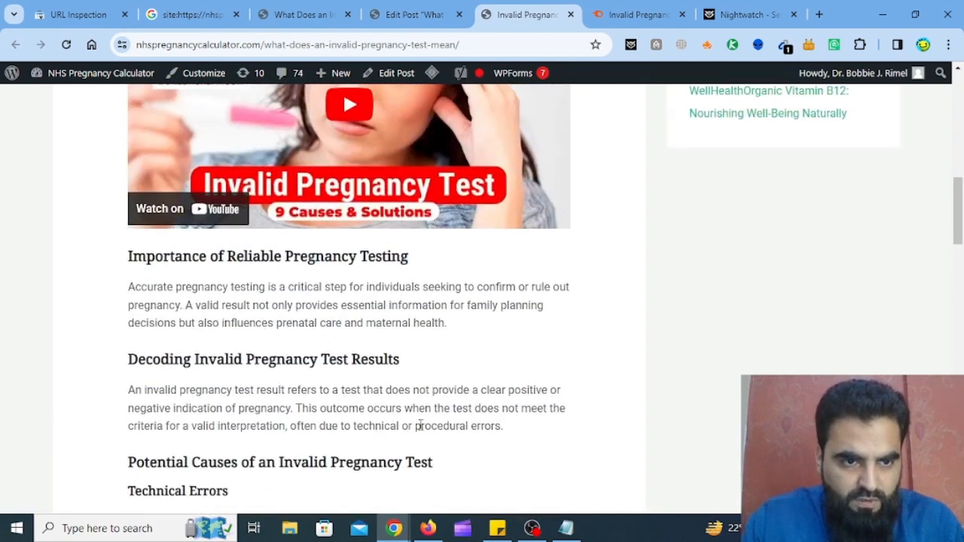
double_click(165, 365)
click(161, 375)
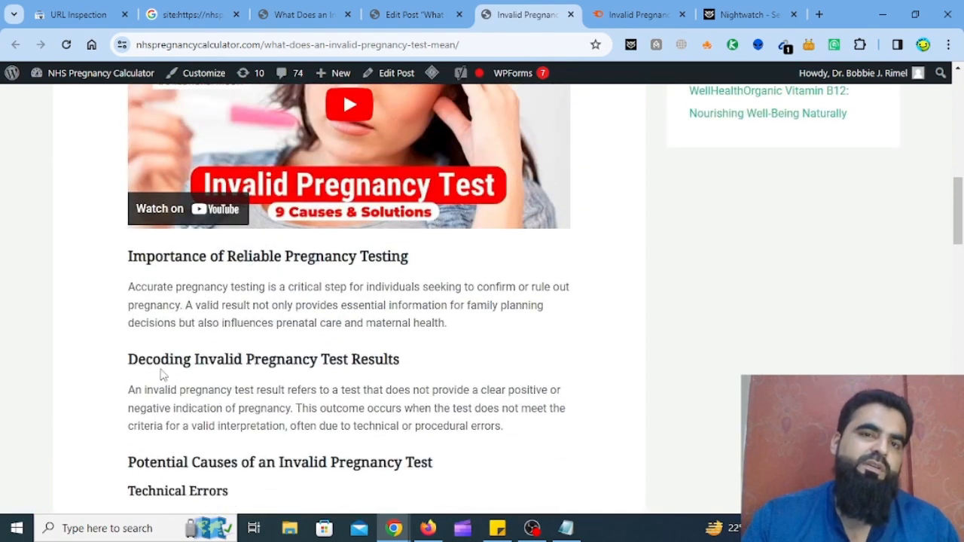
double_click(167, 362)
click(167, 362)
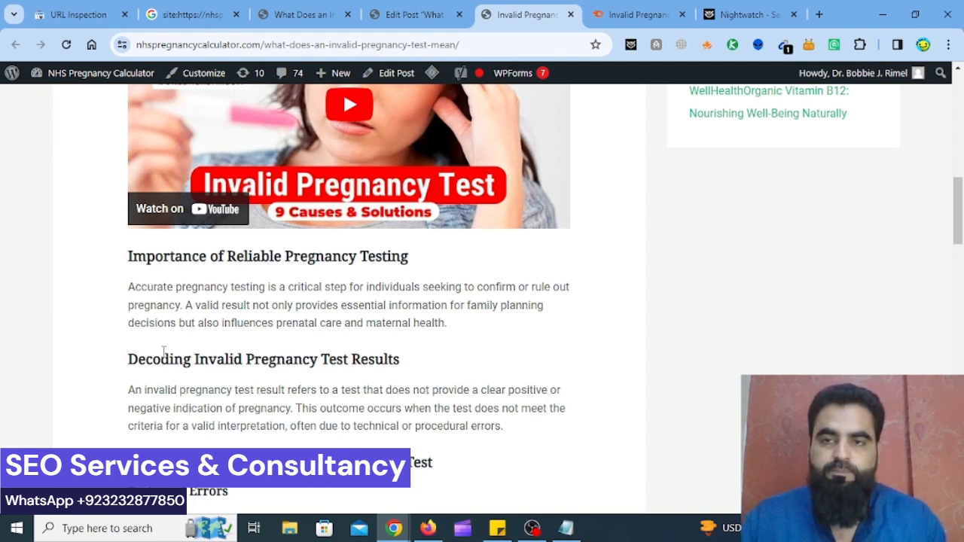
- Skim the live article from its header to "Consulting a Healthcare Professional" and go back to the indexing request in Search Console
scroll(333, 354, up, 8)
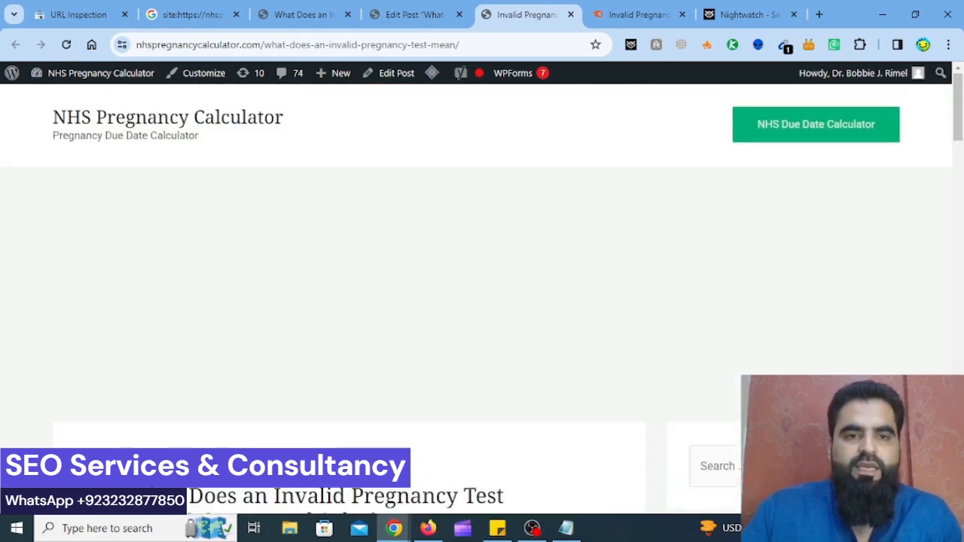
scroll(499, 394, down, 5)
scroll(581, 437, down, 3)
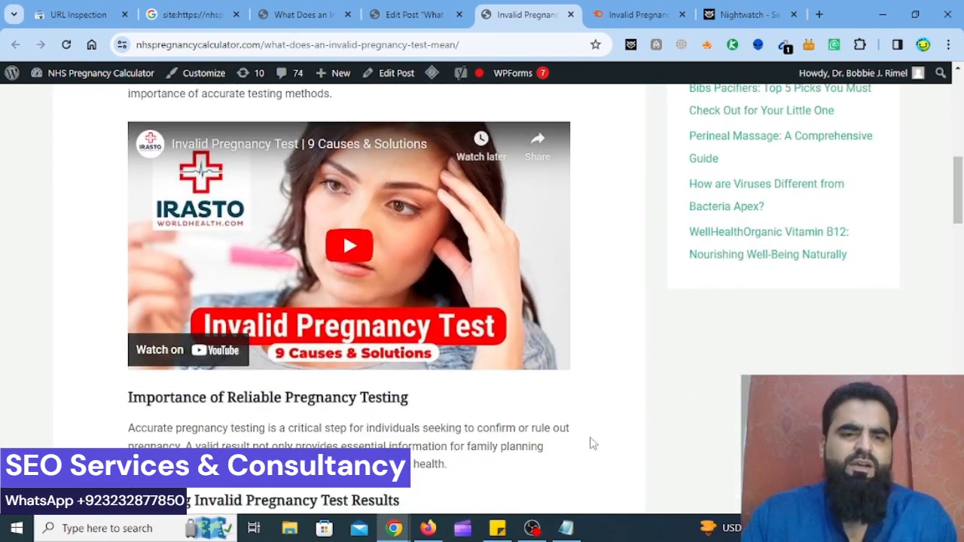
scroll(591, 442, down, 15)
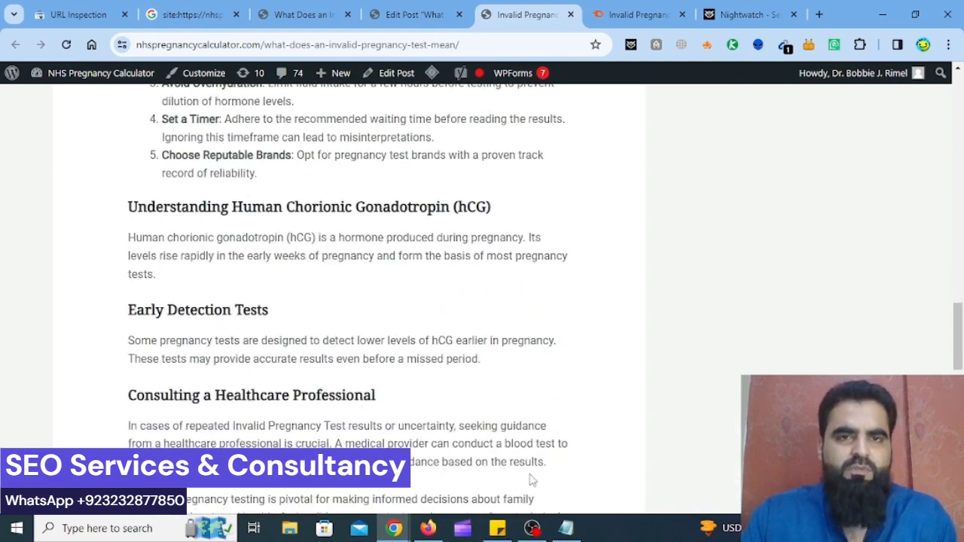
click(79, 14)
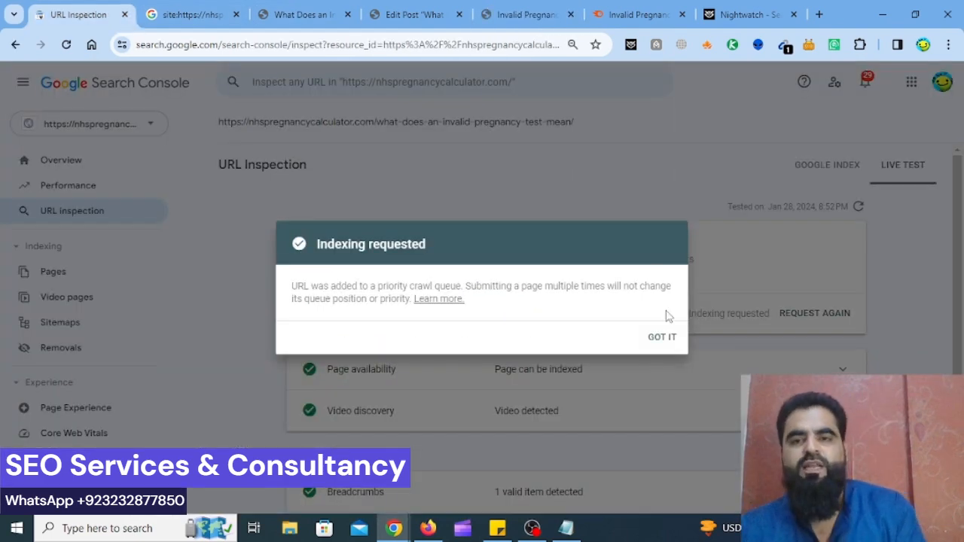